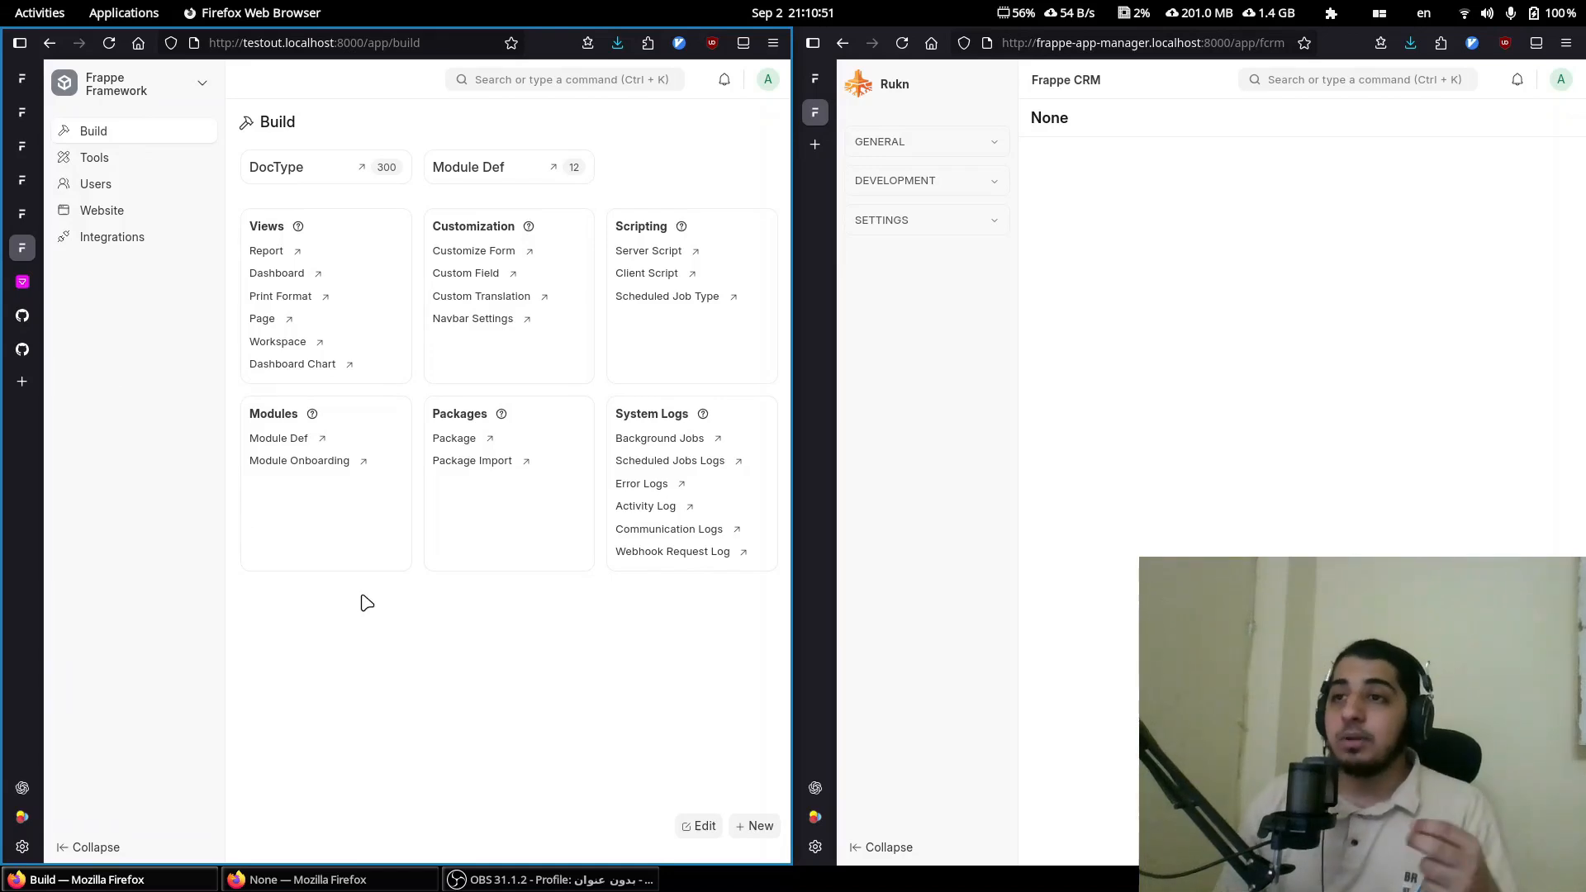
Step: Show the Build page full screen and look over the apps offered in the Frappe Framework app switcher
key("F11")
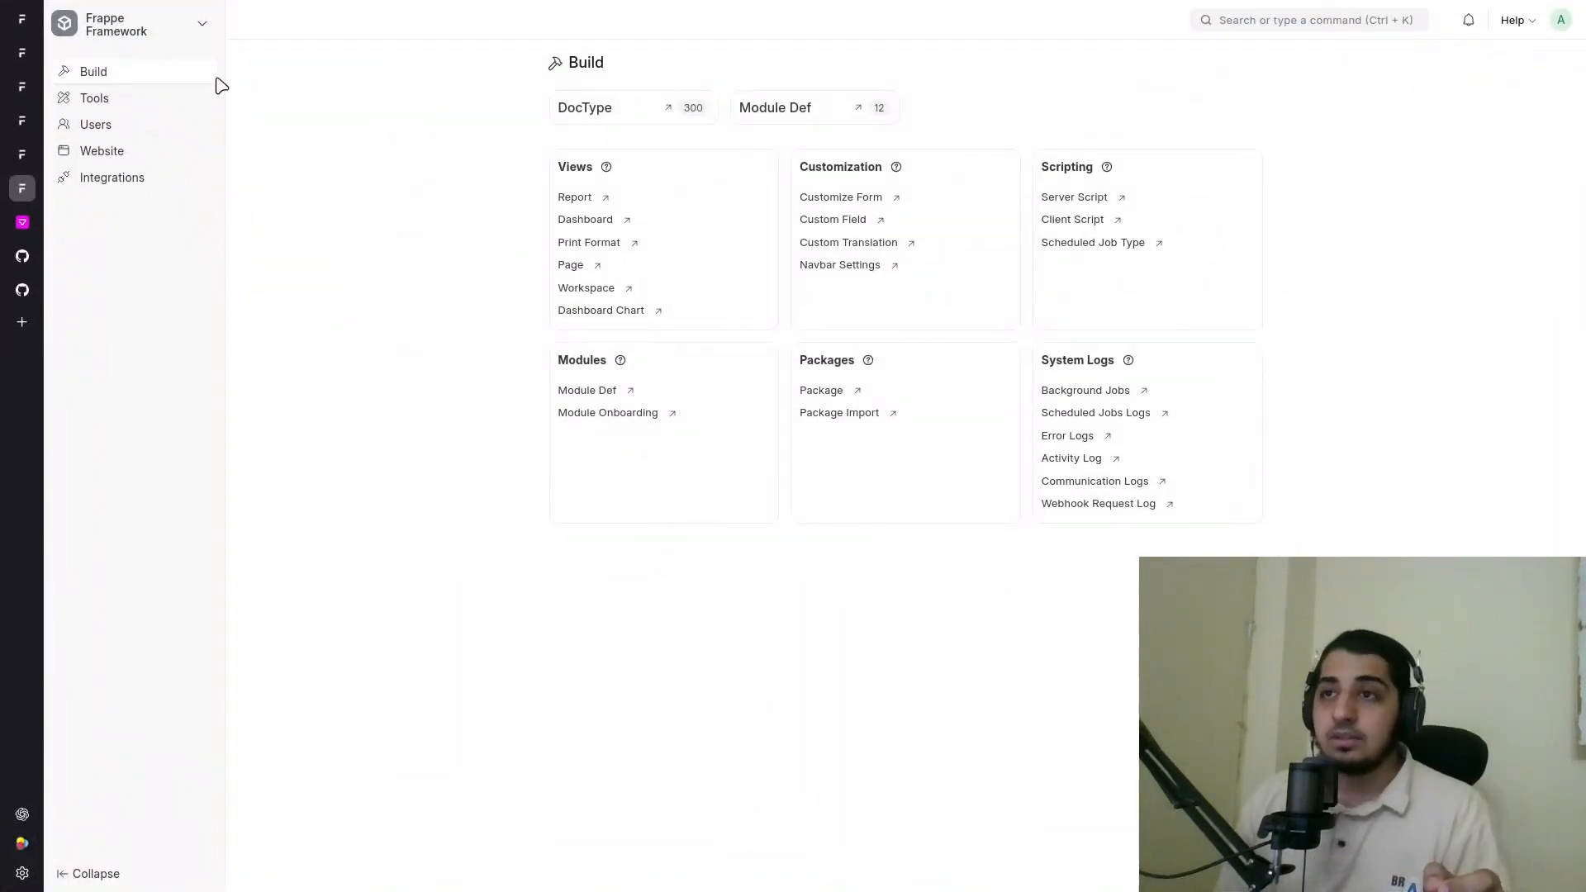
left_click(193, 41)
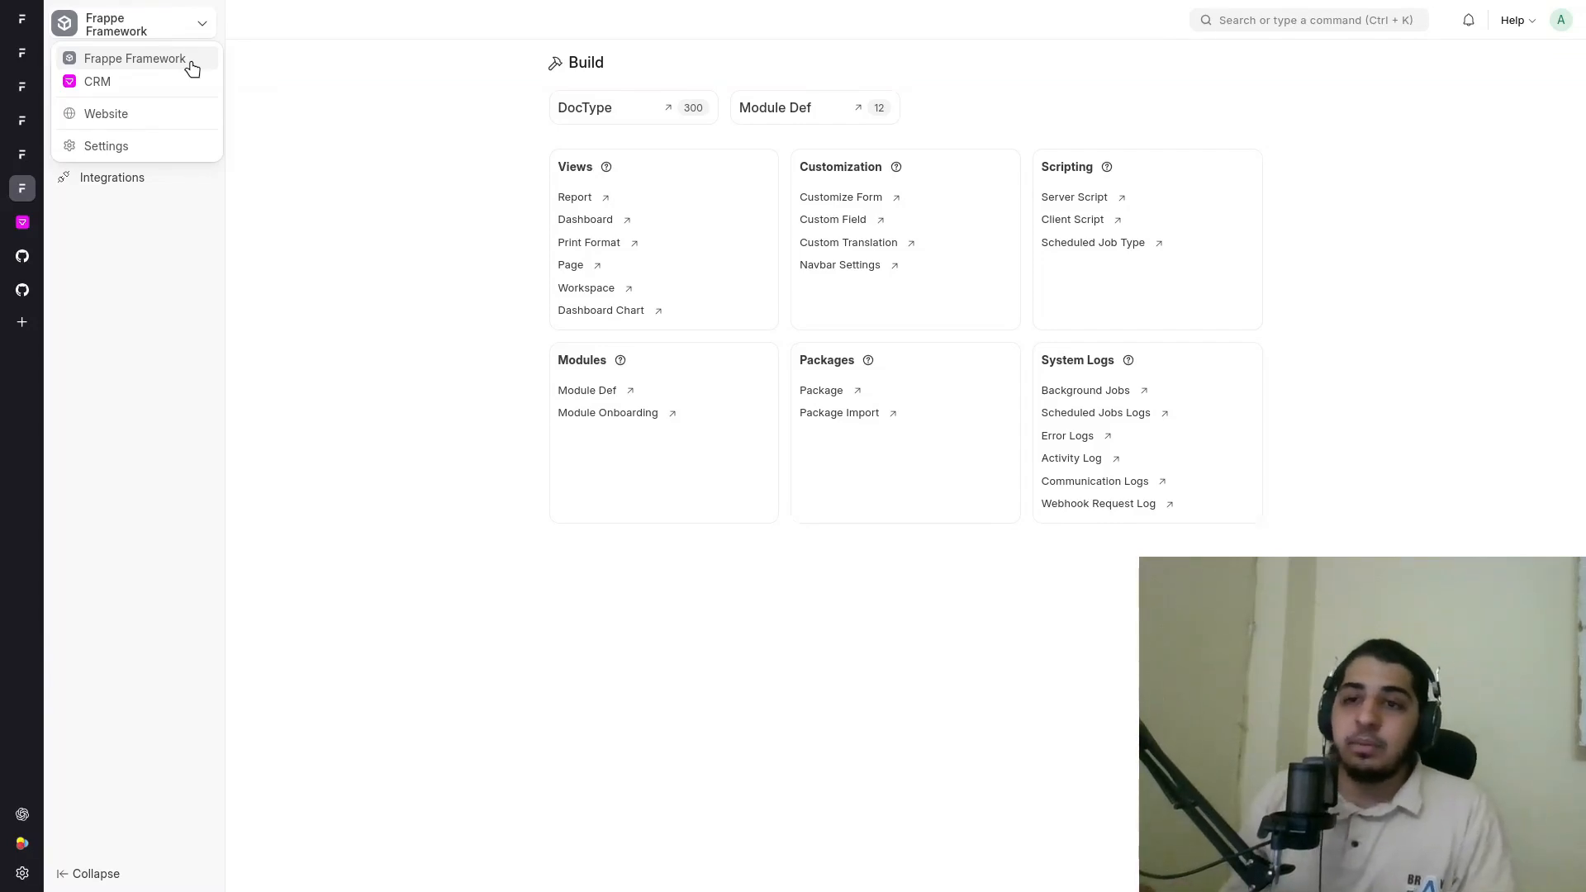
left_click(314, 249)
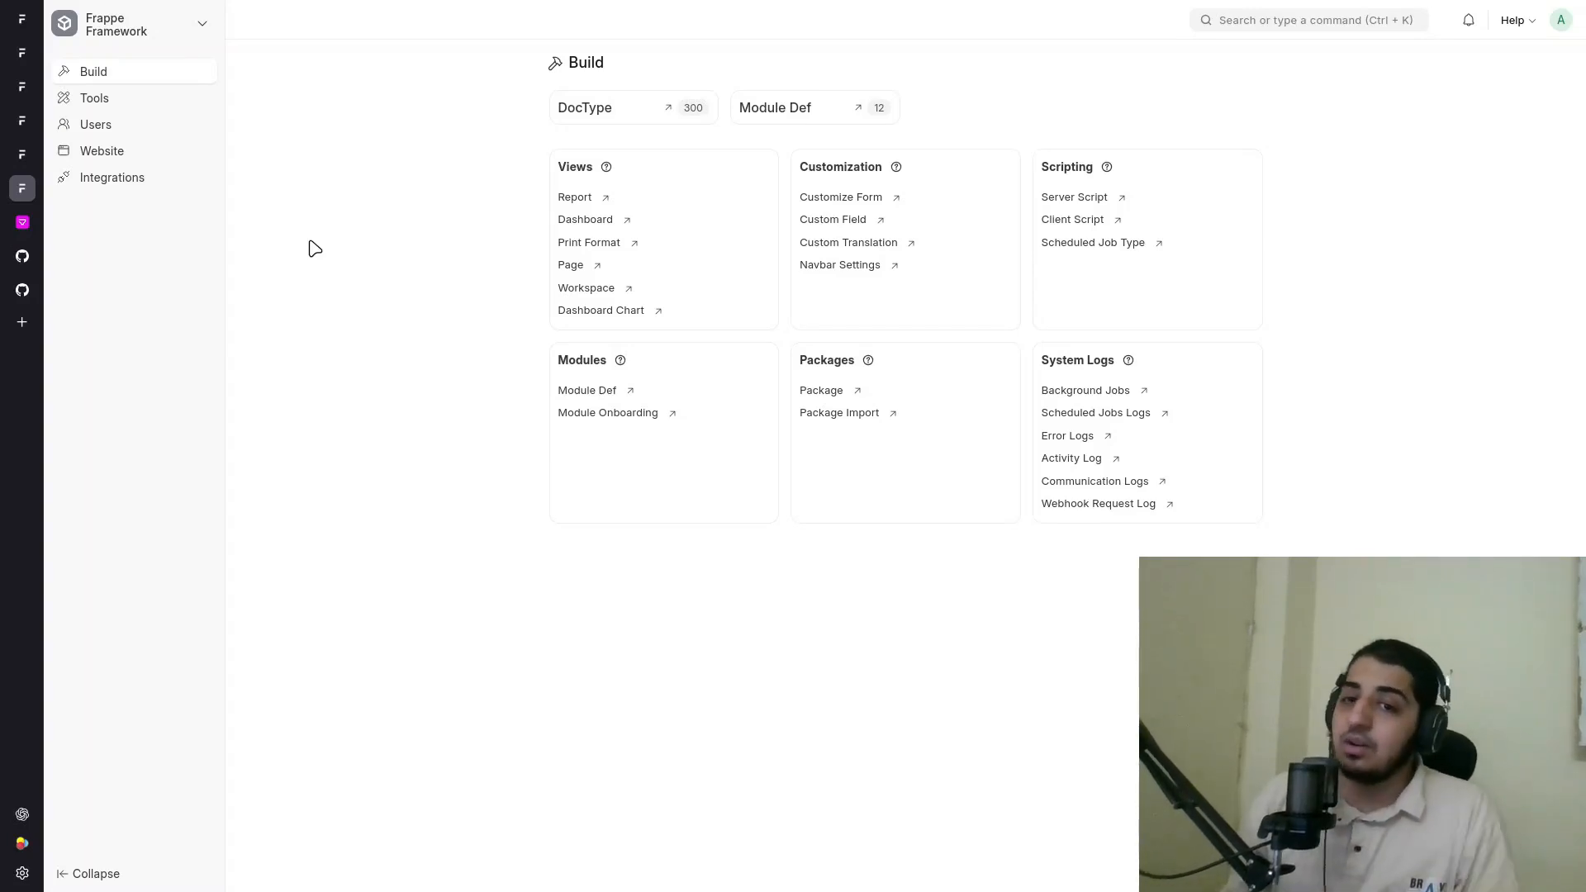
Step: Load the site's address without the app/build path, go to its app selection page and open CRM
mouse_move(316, 8)
left_click(507, 13)
left_click(507, 14)
key("ctrl+BackSpace")
key("ctrl+BackSpace")
key("Return")
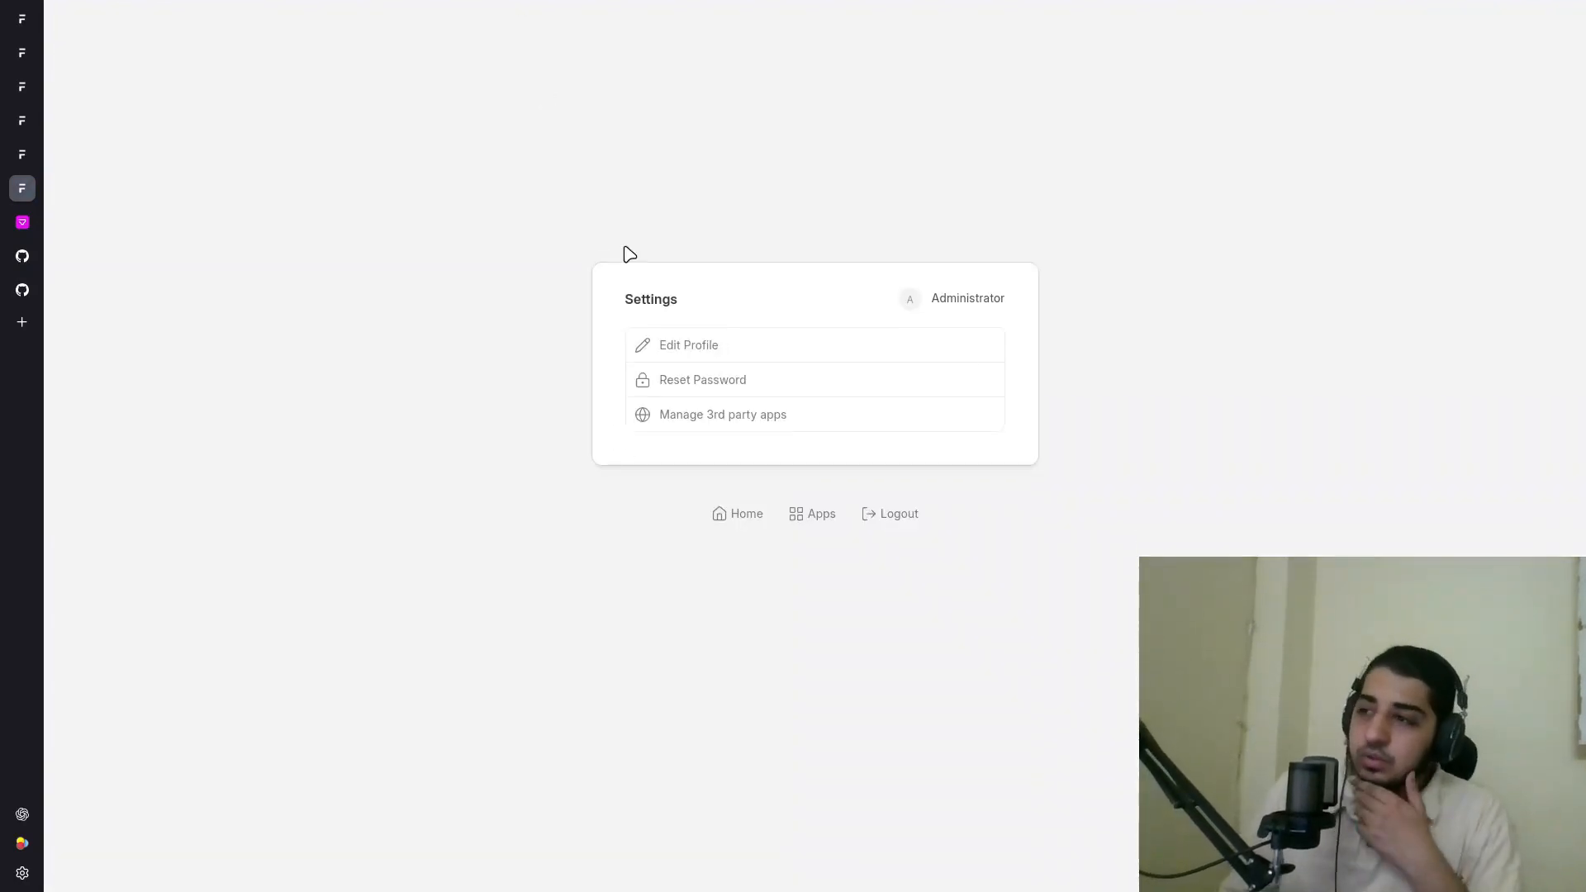
left_click(816, 524)
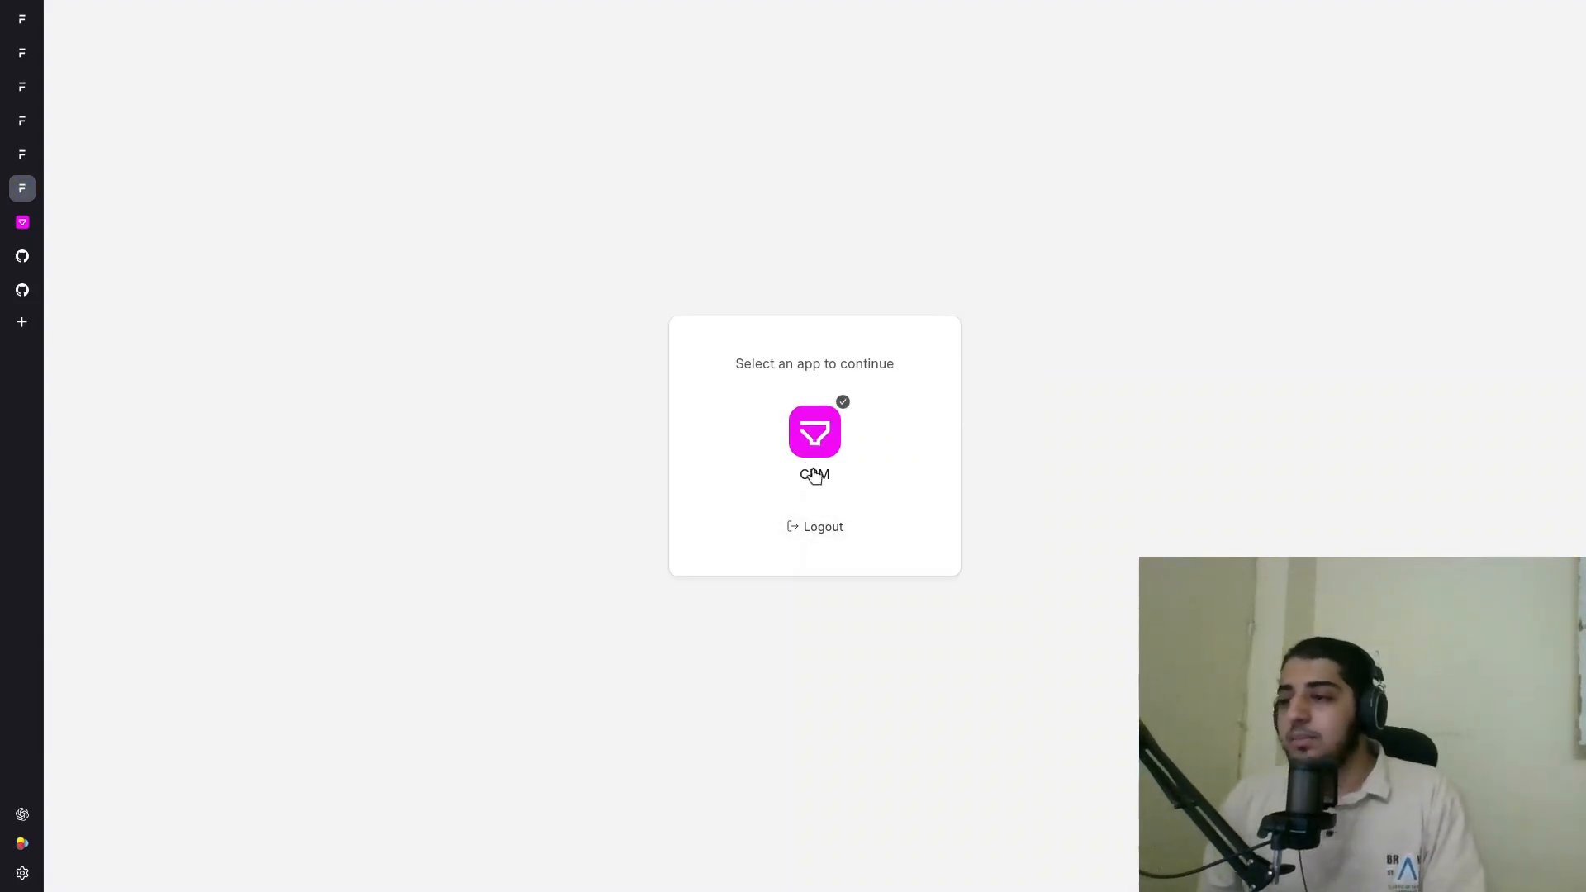
left_click(811, 461)
Step: Go from the CRM portal to Desk through its list of apps
left_click(179, 40)
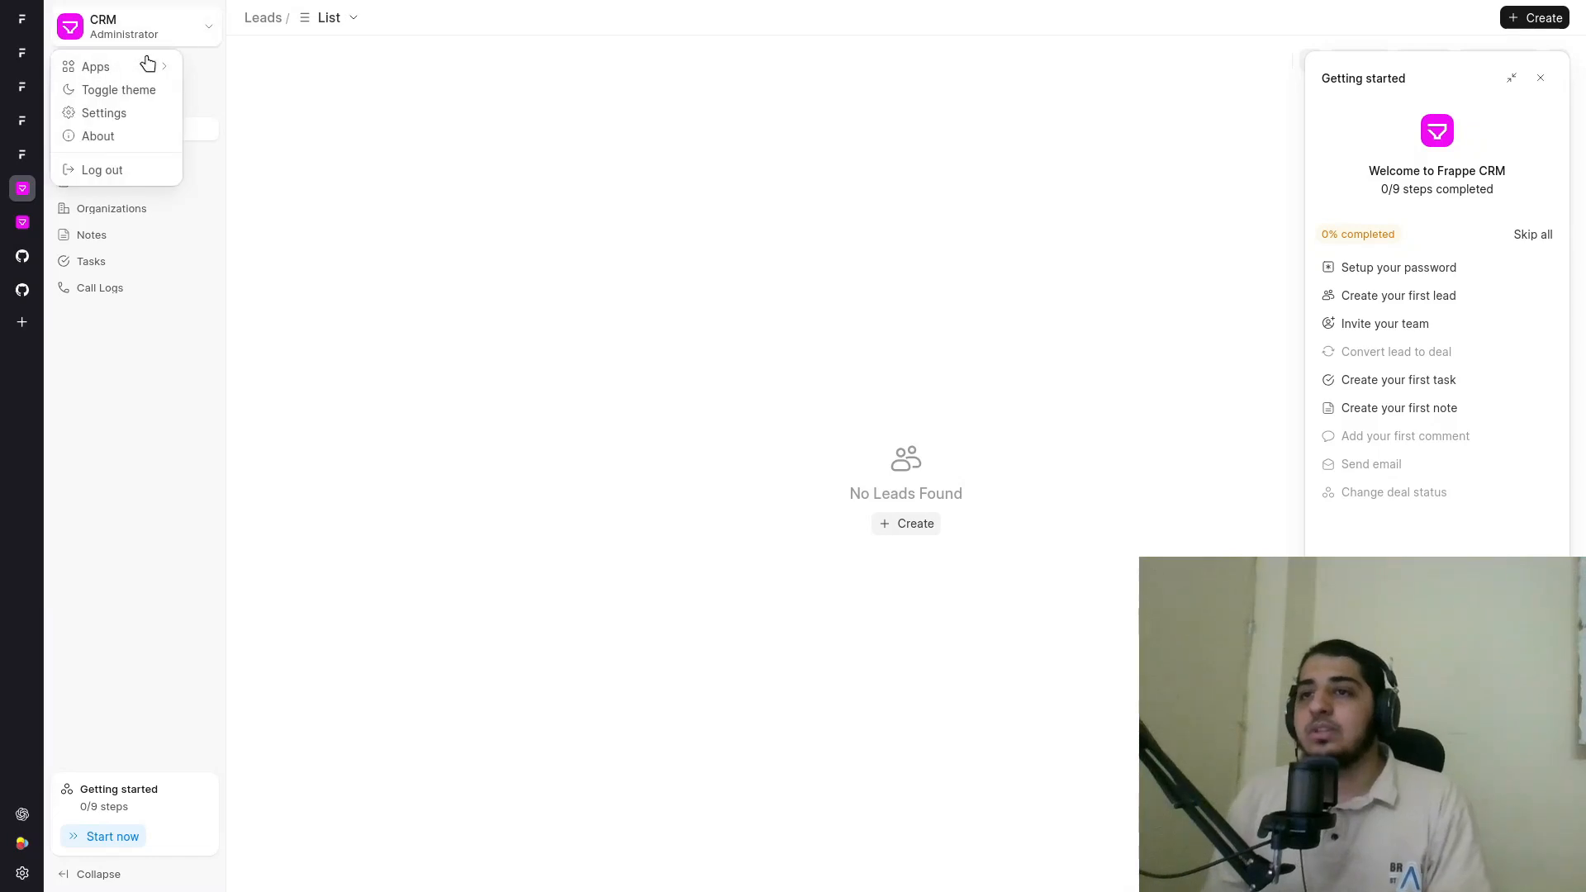
mouse_move(144, 65)
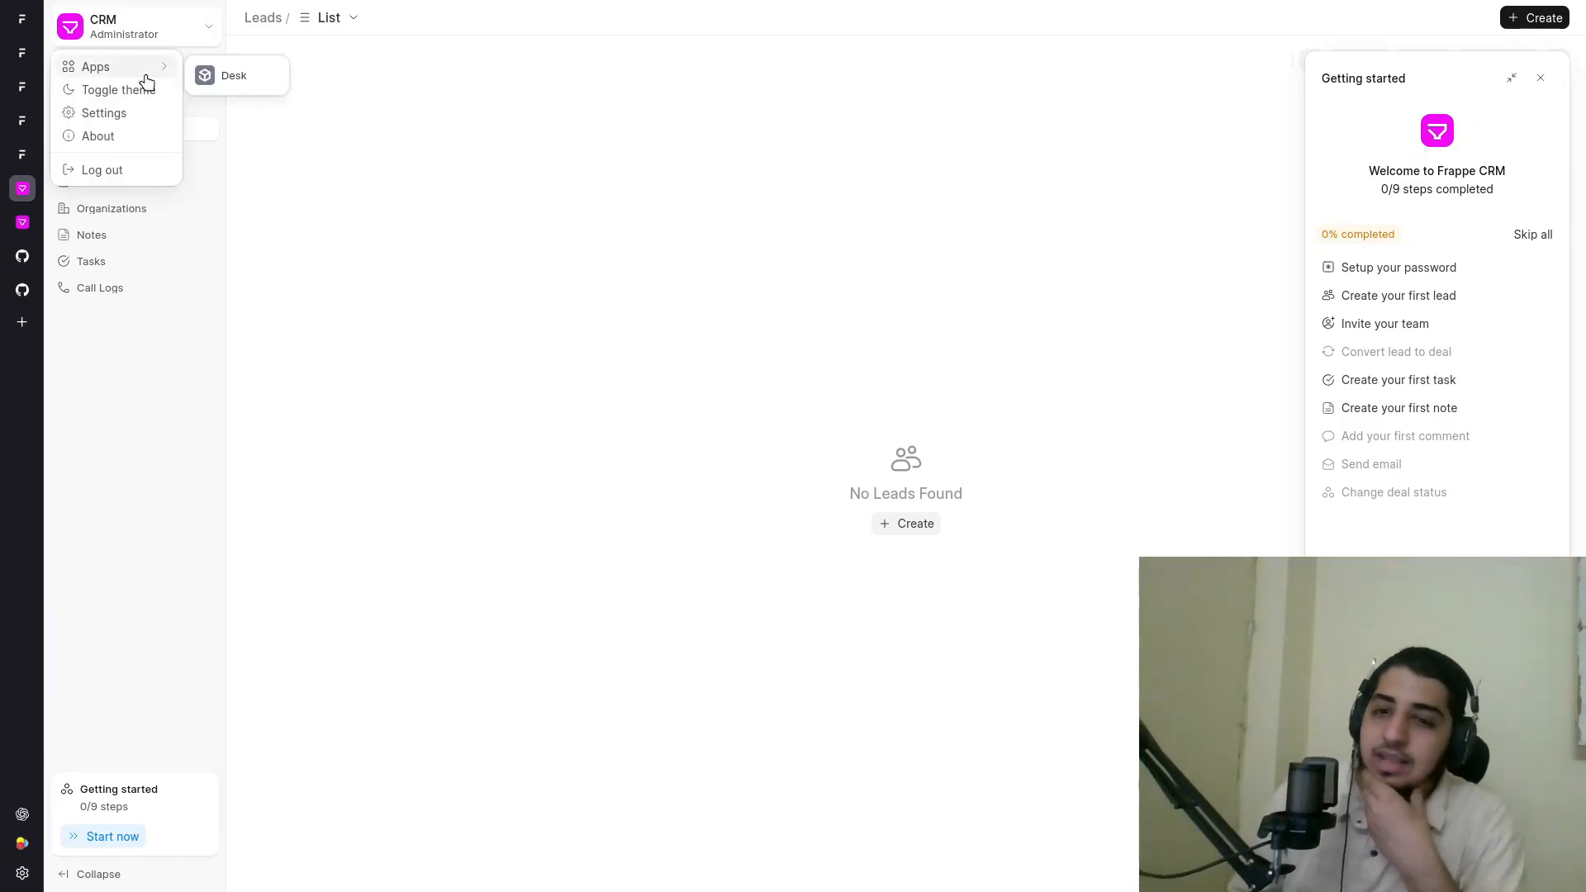
left_click(217, 82)
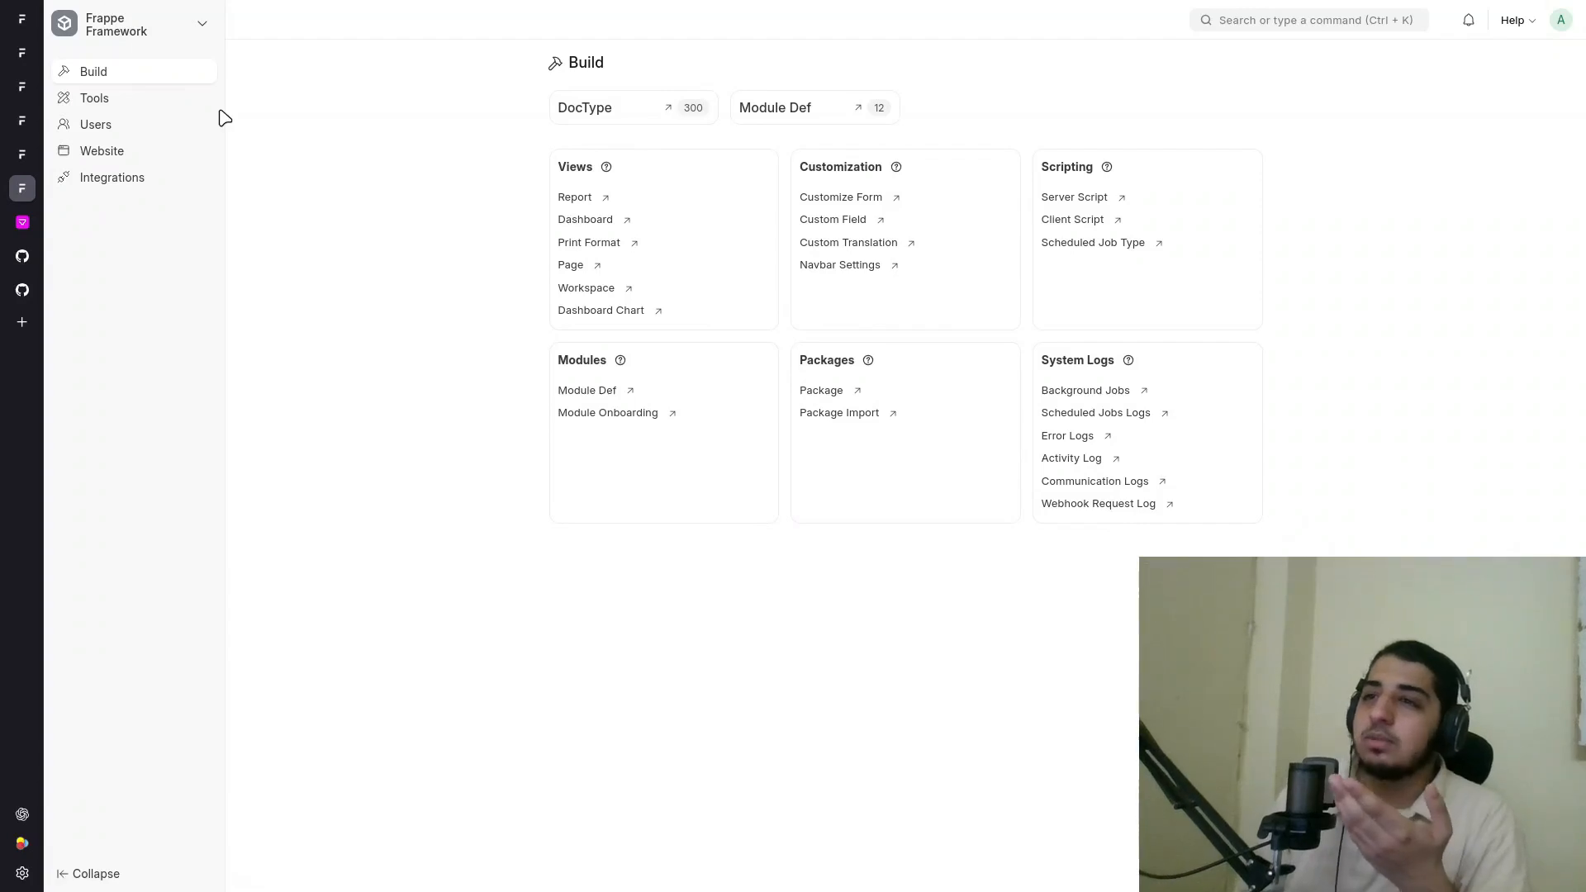
Step: Switch Desk to the CRM workspace and open the CRM Portal Page
left_click(165, 36)
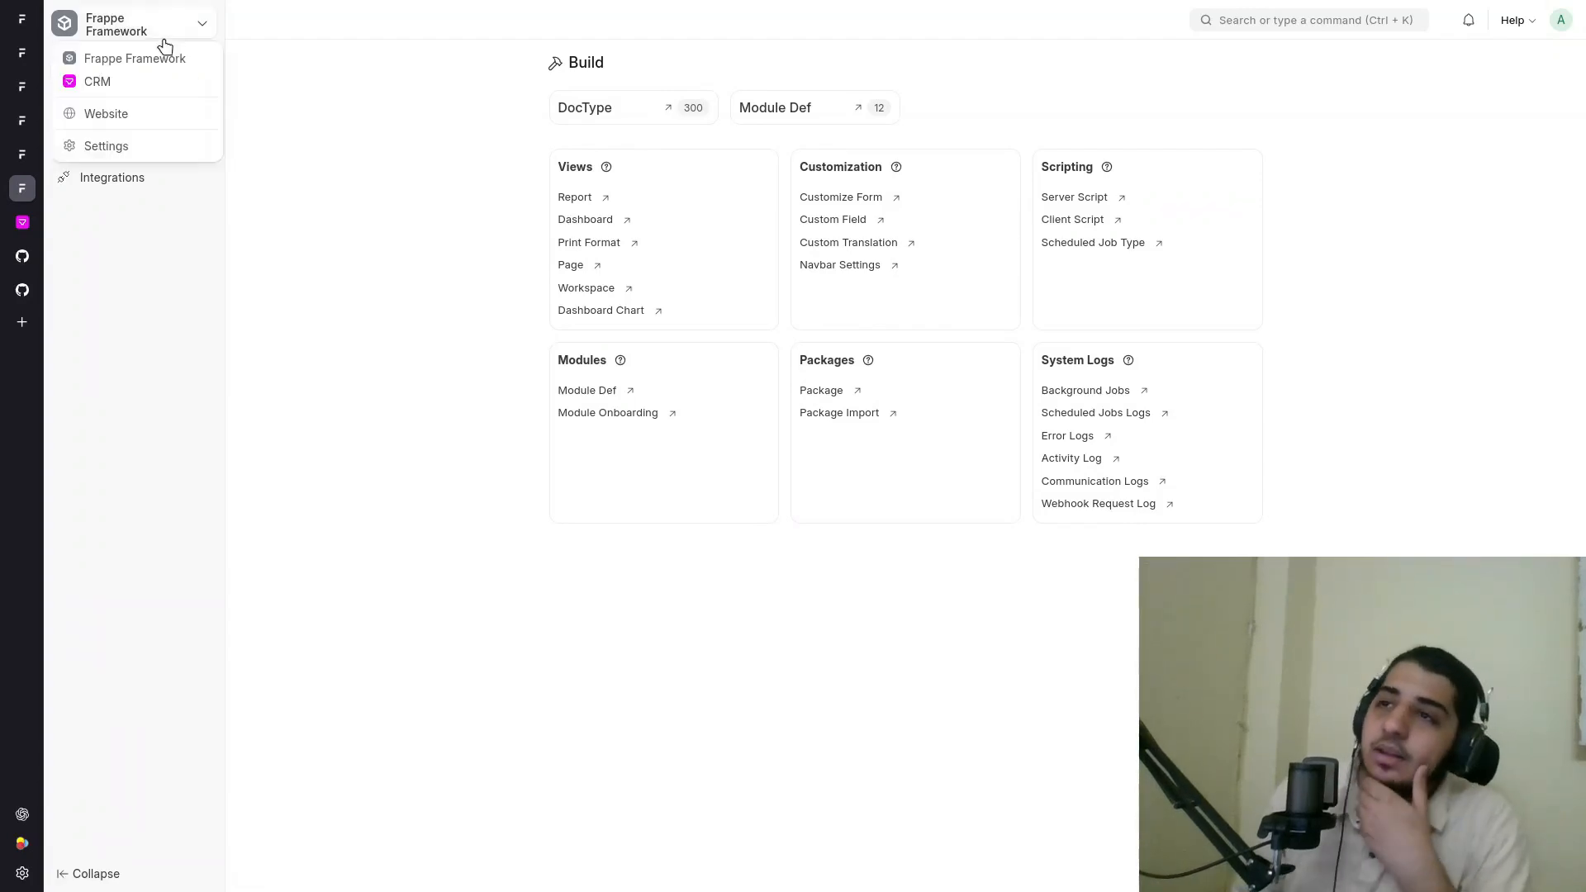
left_click(163, 81)
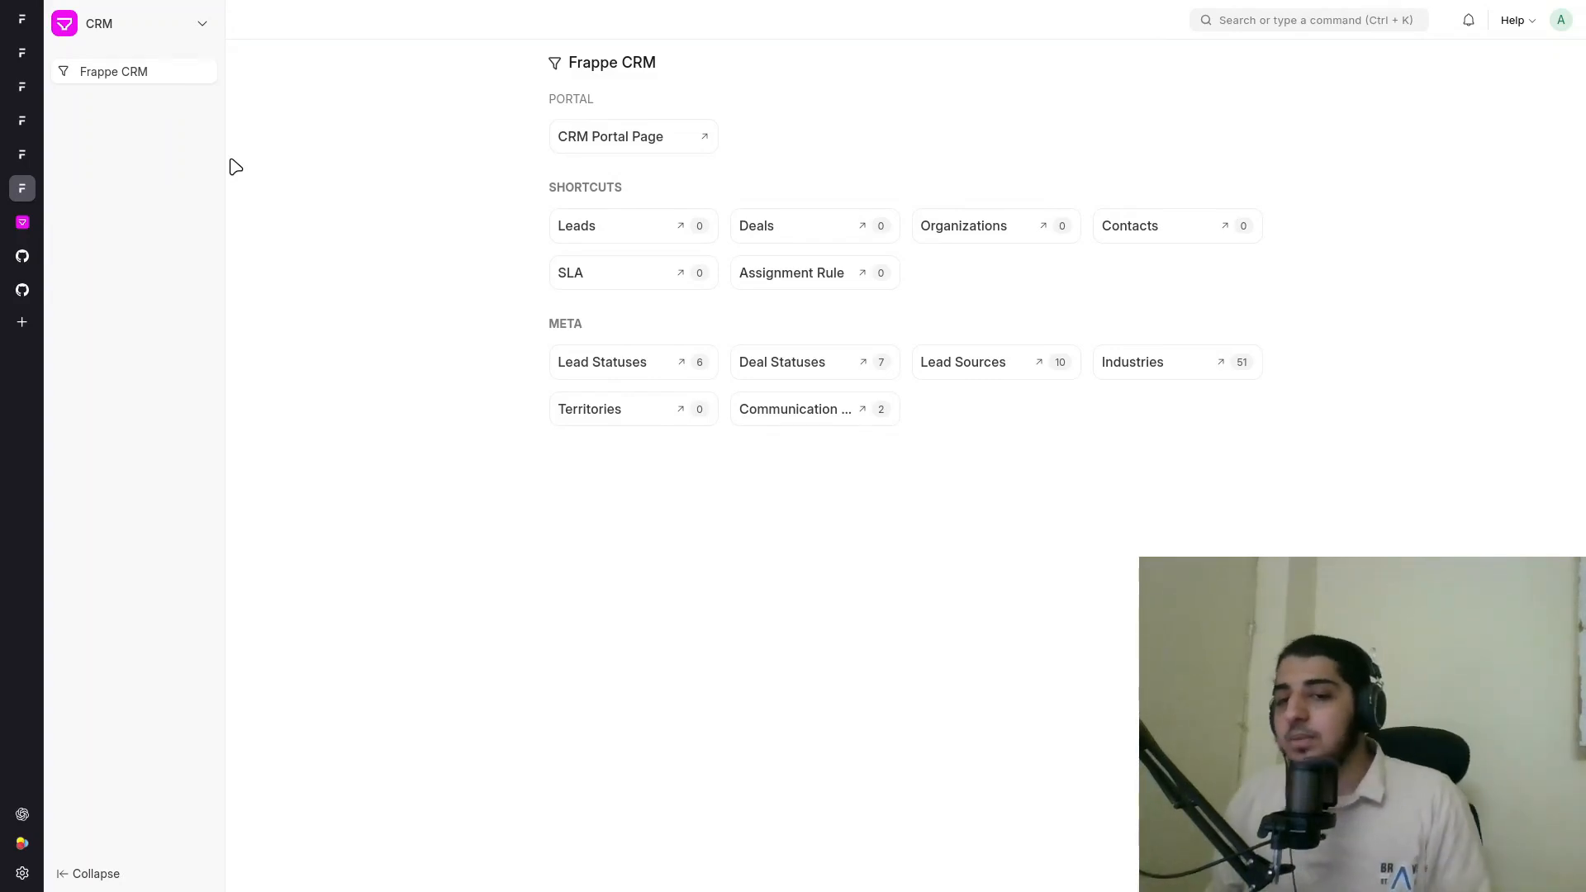
left_click(621, 148)
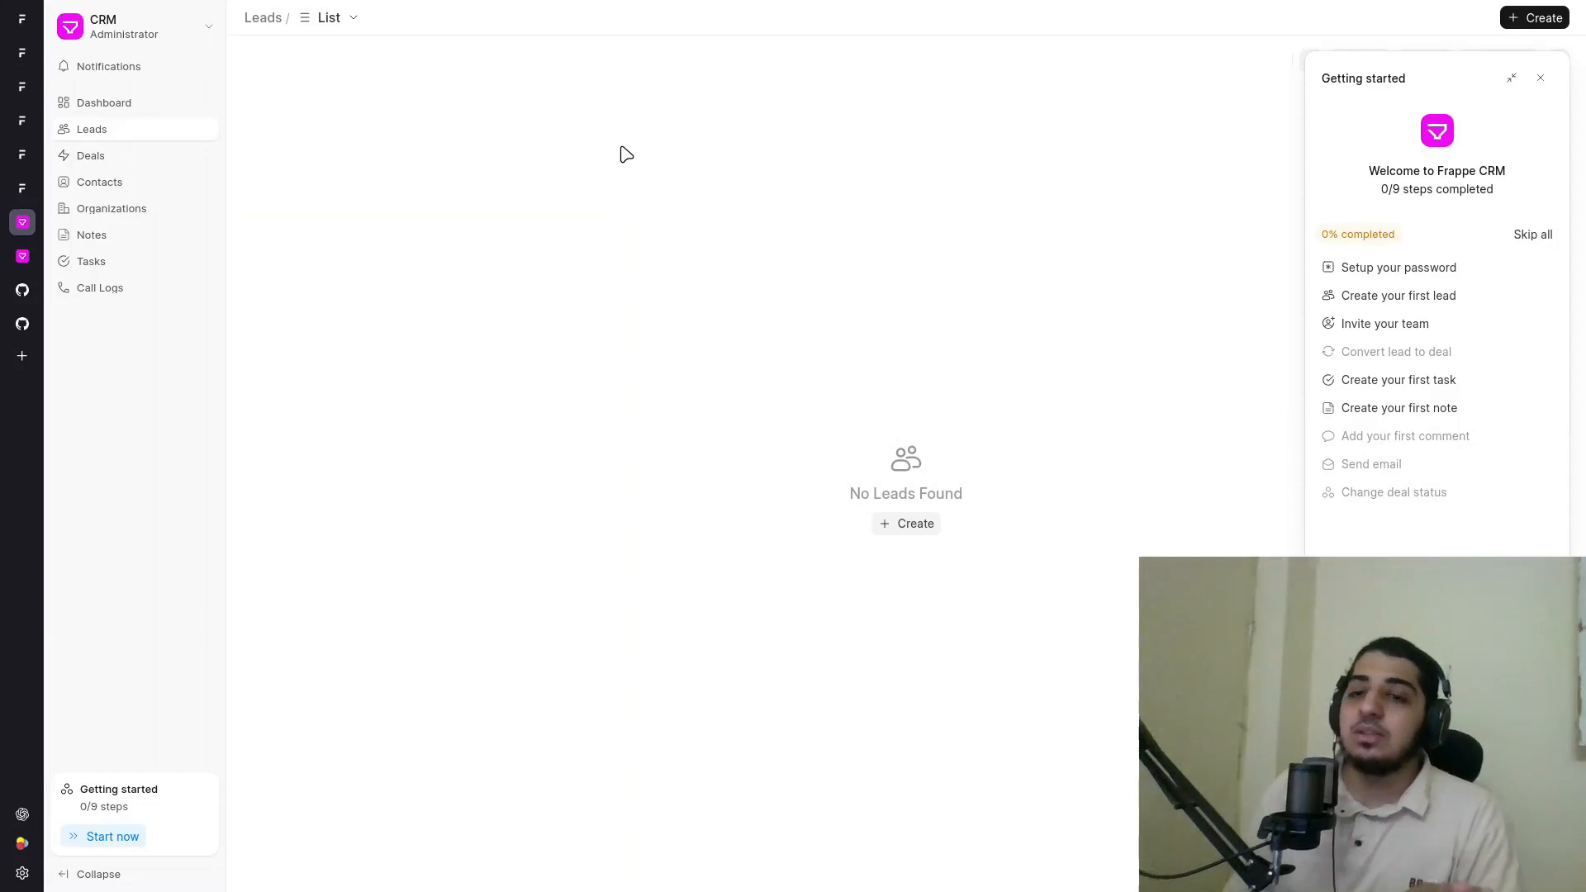
Step: Replace the crm/leads/view part of the page address with app and load it
double_click(459, 7)
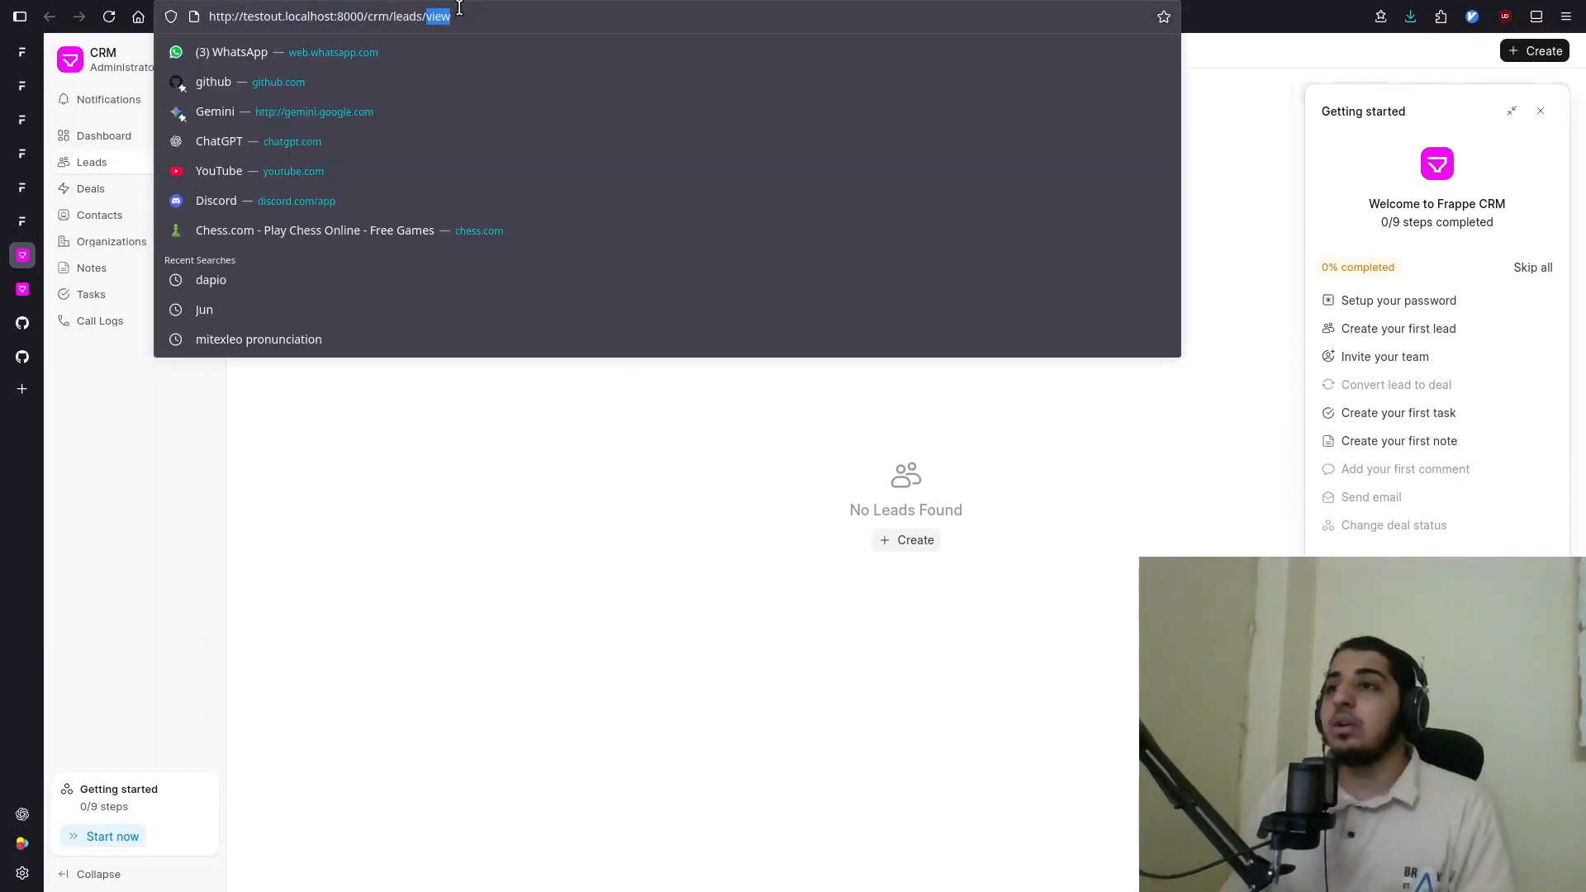
key("ctrl+BackSpace")
key("ctrl+BackSpace")
key("ctrl+BackSpace")
type("app")
key("Return")
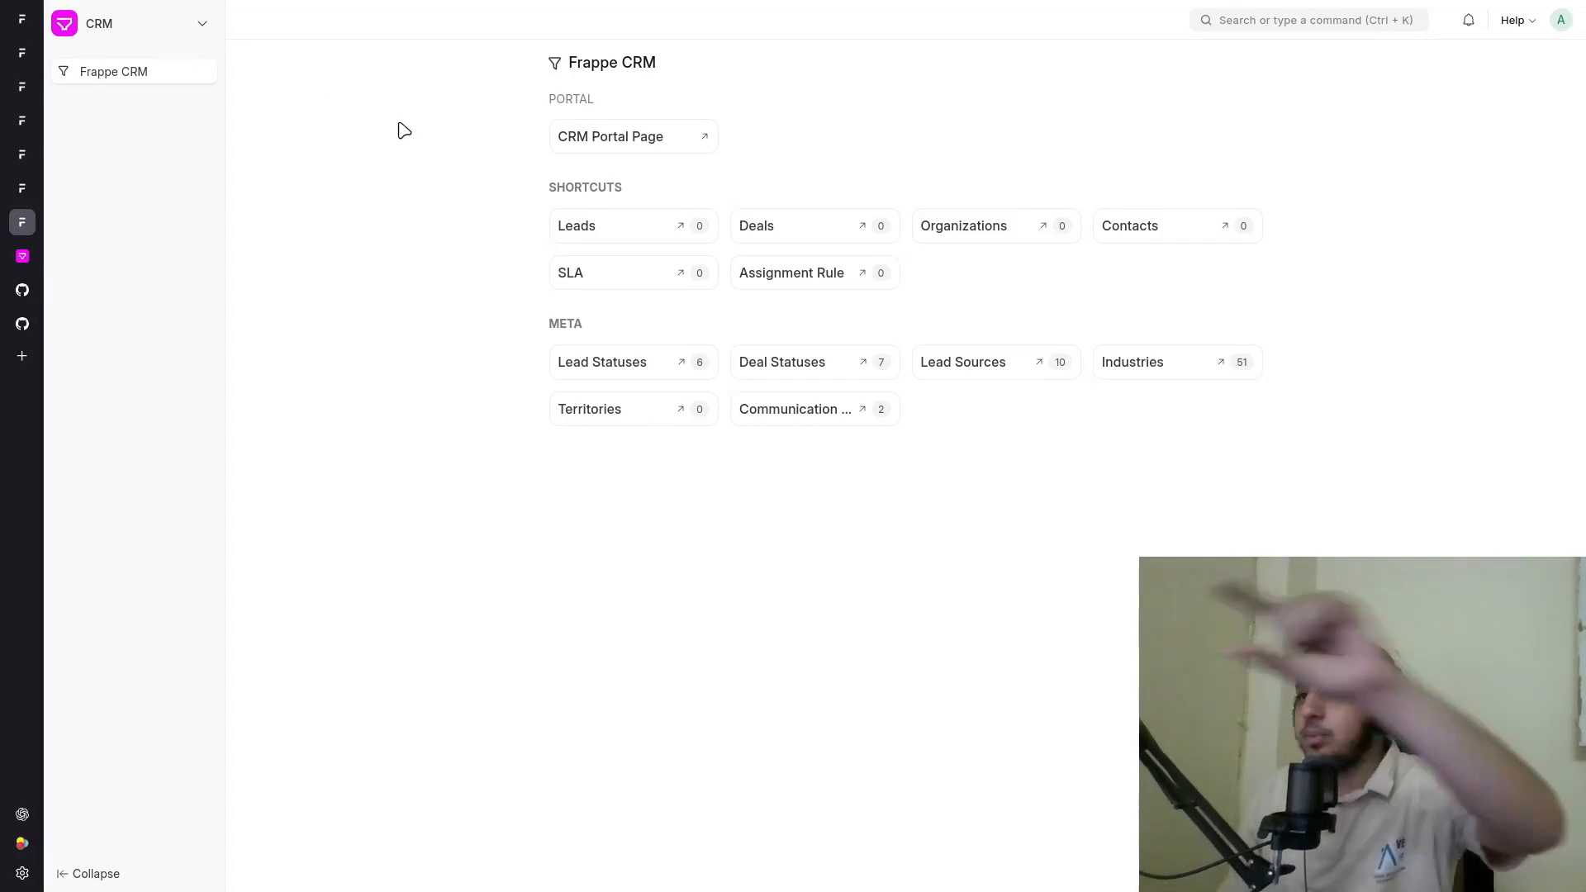
Step: Switch to the Frappe Framework workspace and open Import Data from its Tools page
left_click(198, 29)
left_click(139, 58)
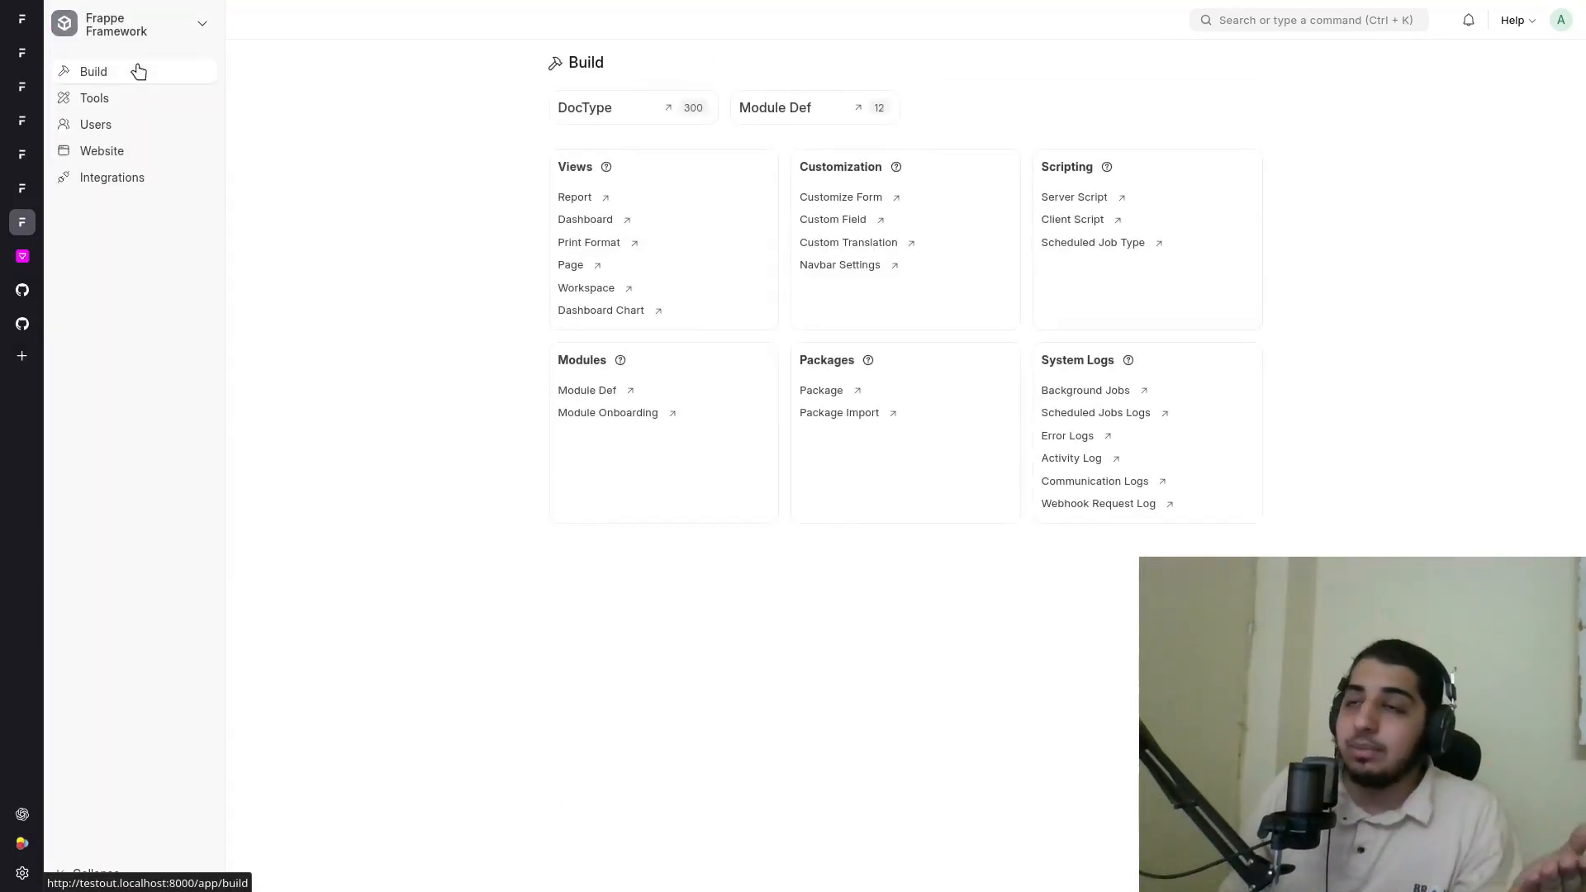
left_click(152, 103)
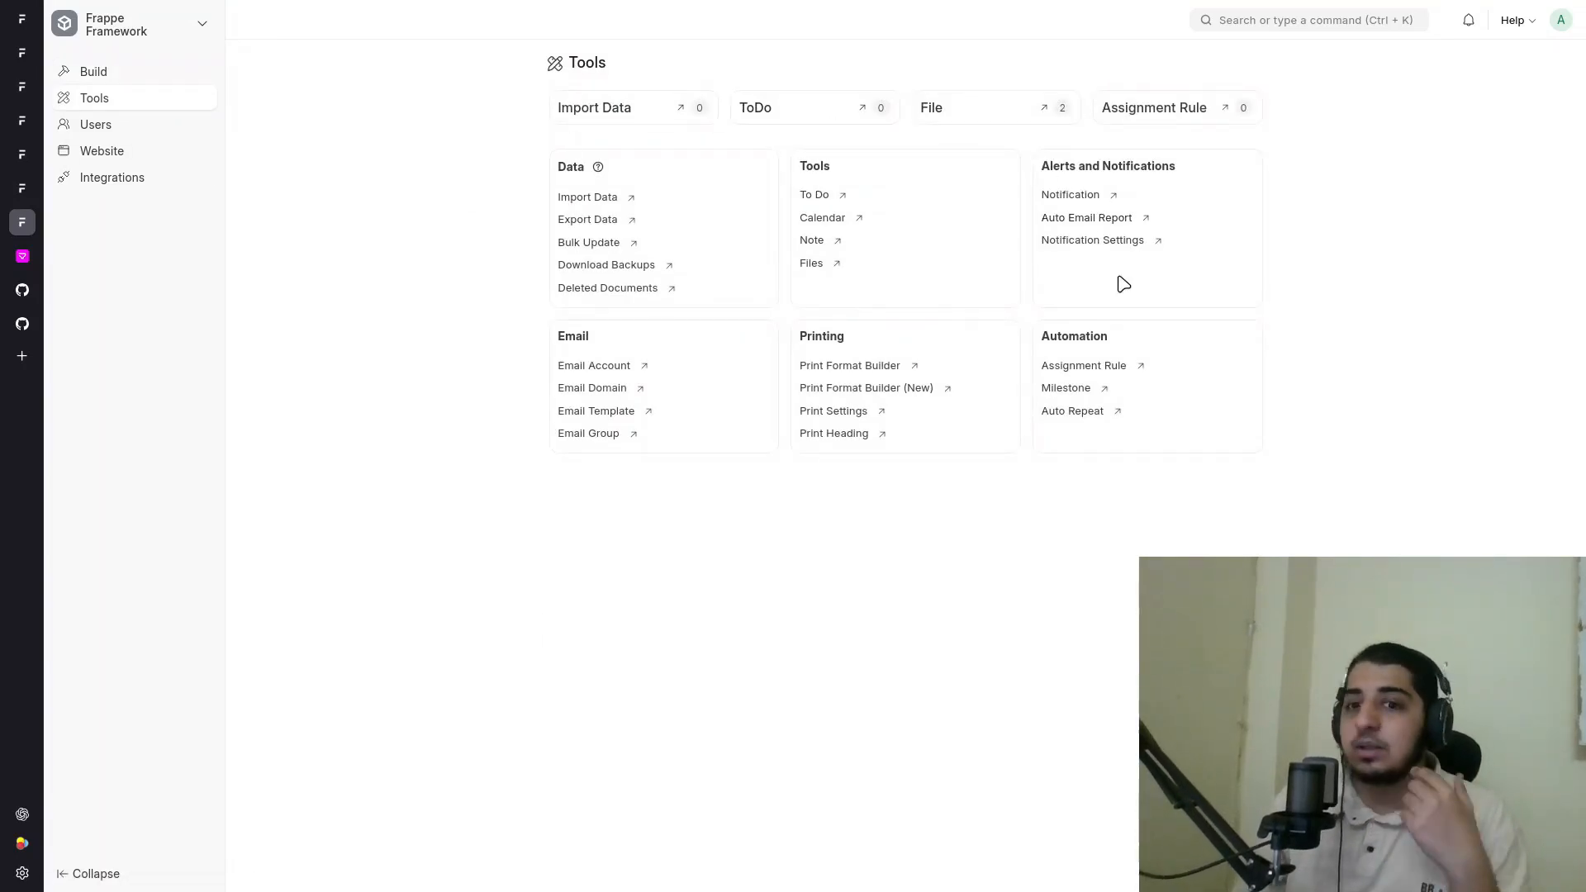
left_click(609, 200)
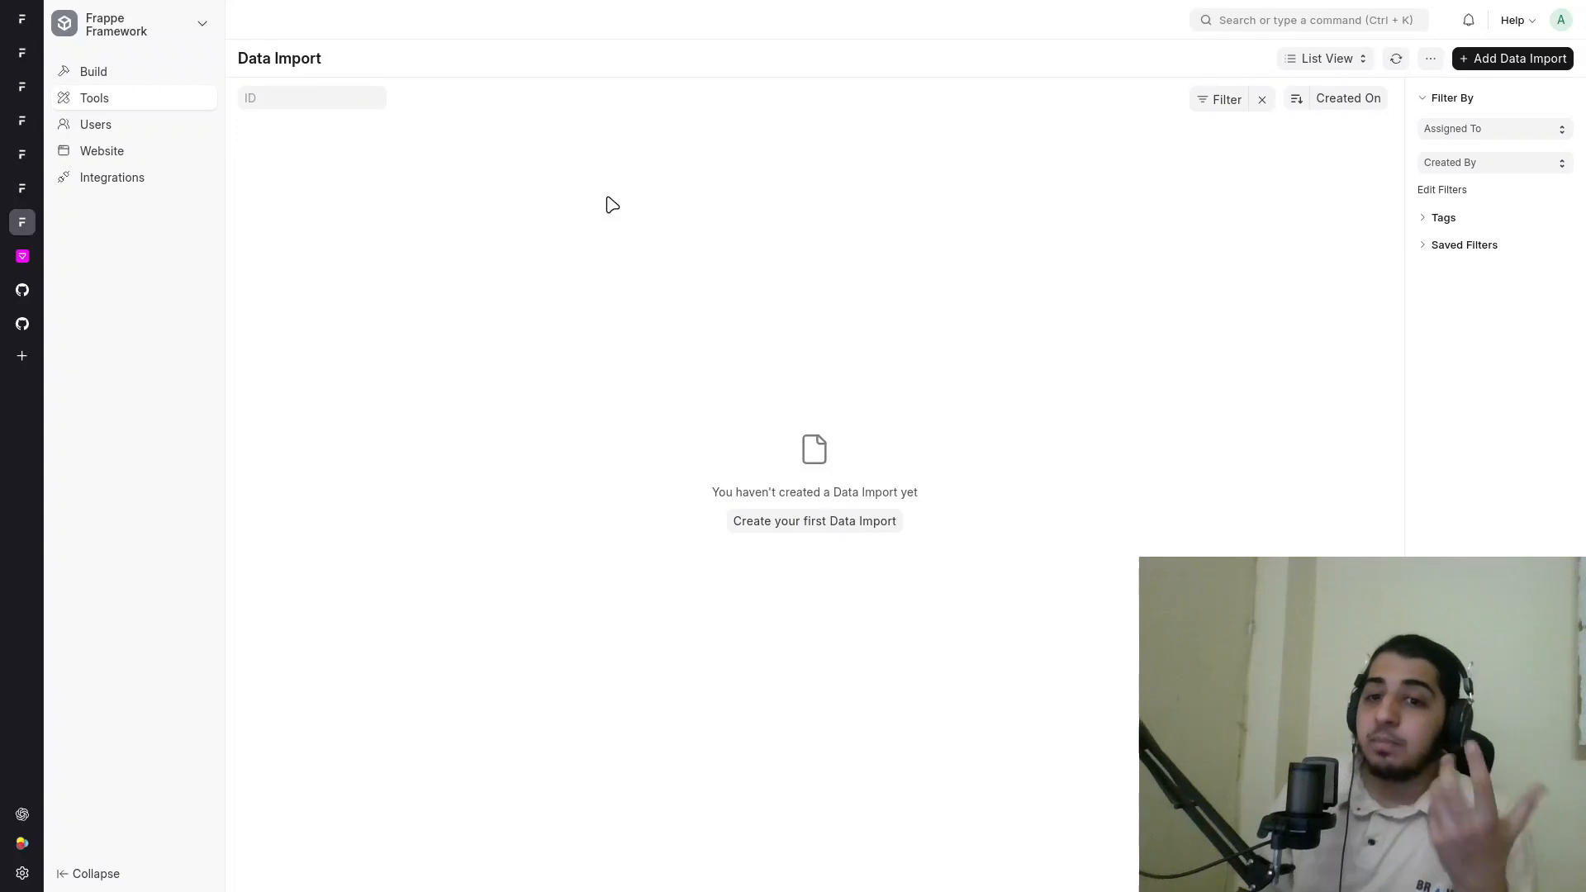
Step: View the Deals list in the already open CRM portal page and close the Getting started panel
left_click(149, 27)
left_click(22, 256)
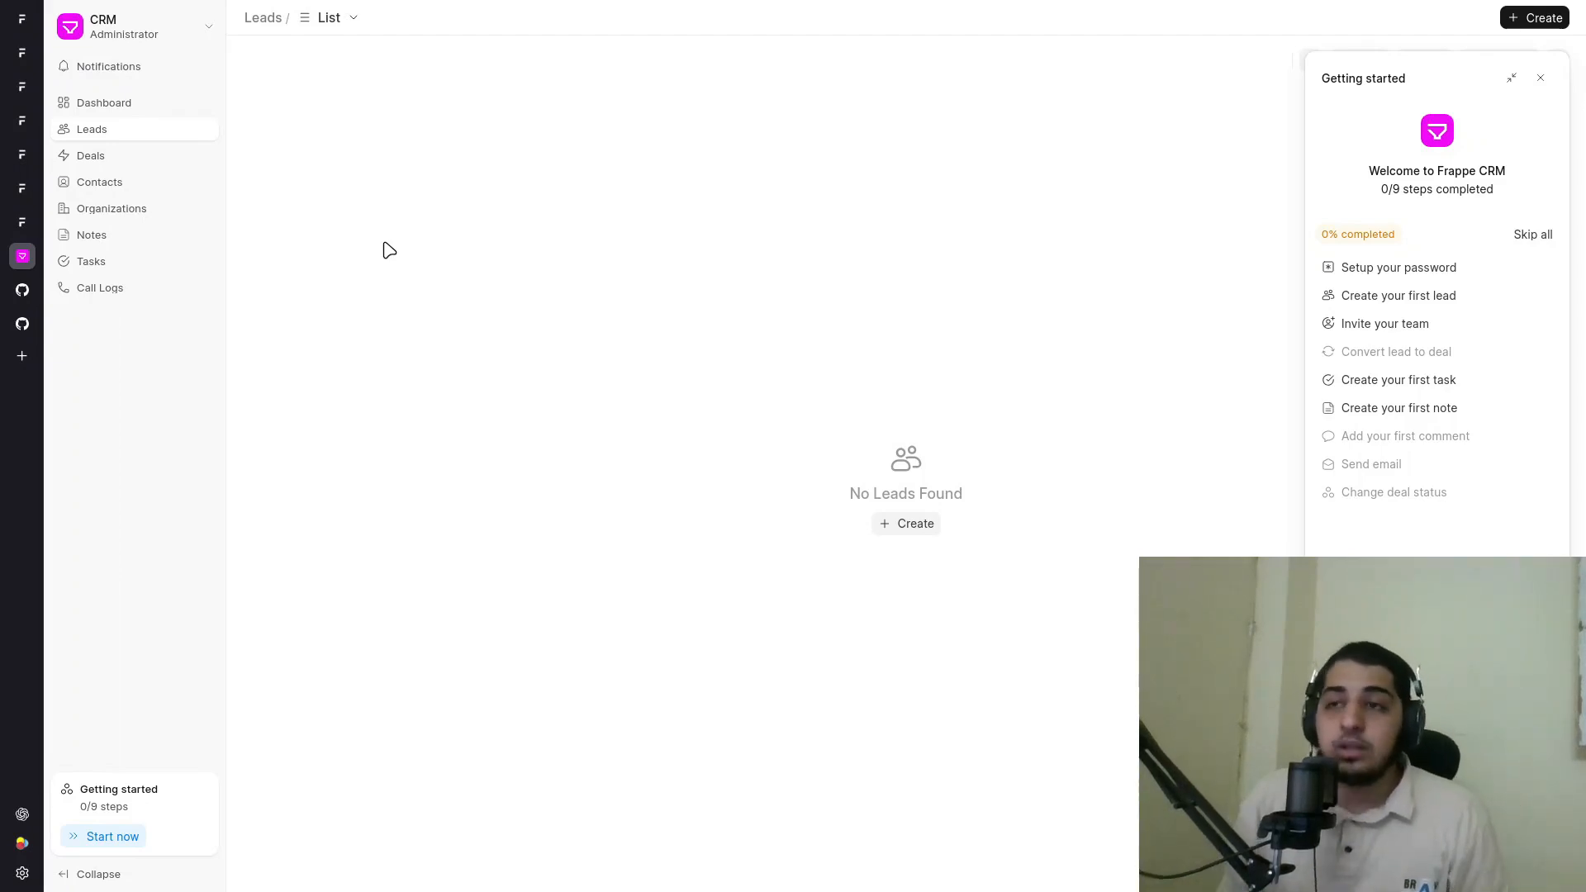
left_click(130, 106)
left_click(138, 156)
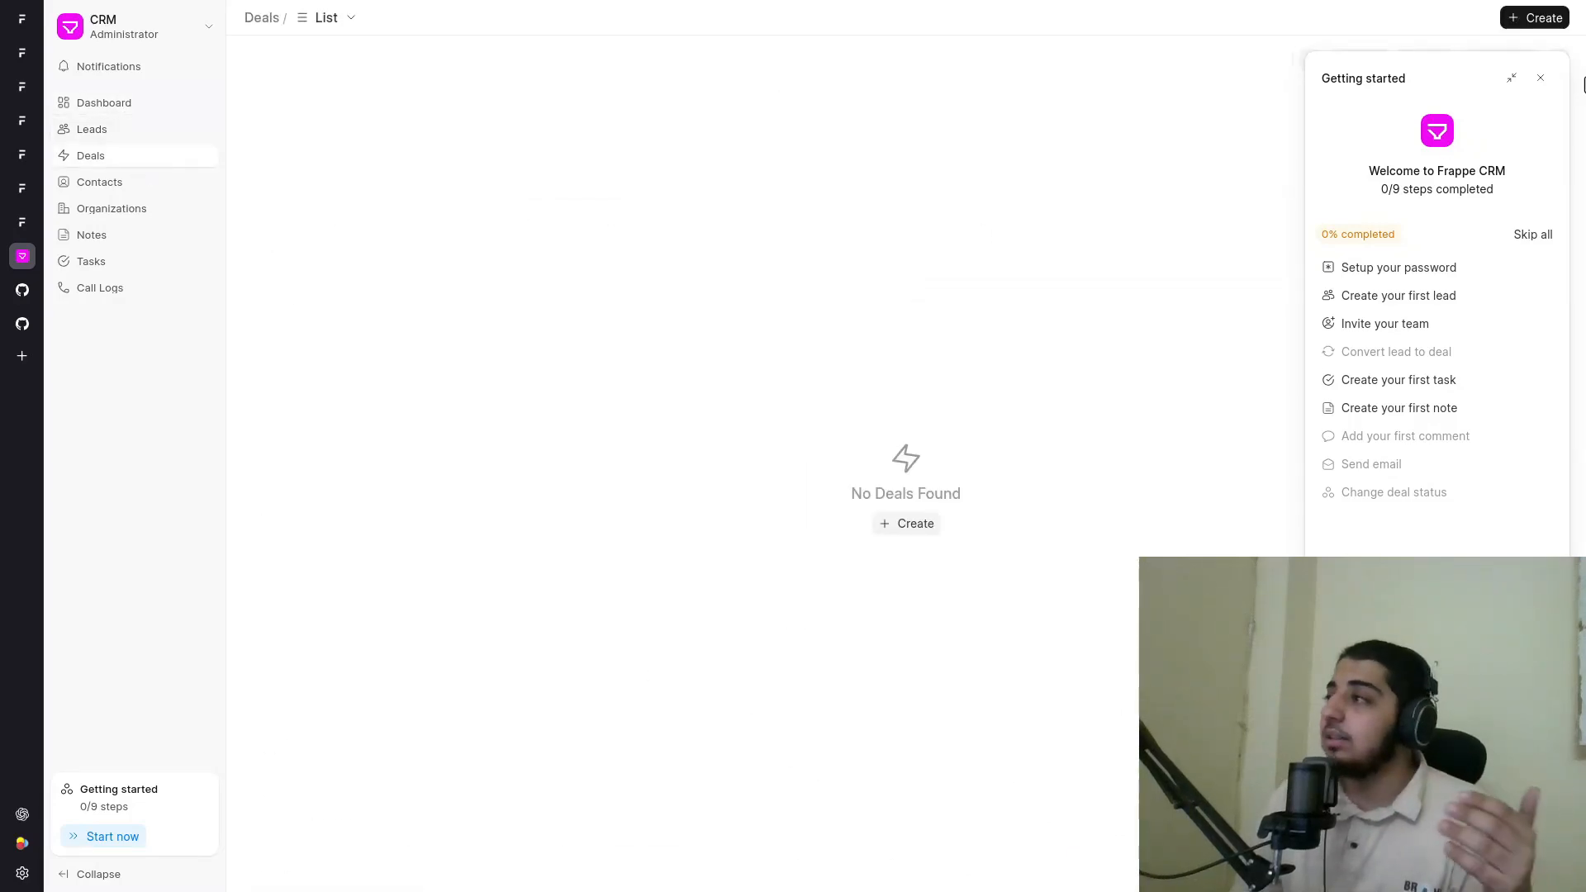
left_click(1541, 78)
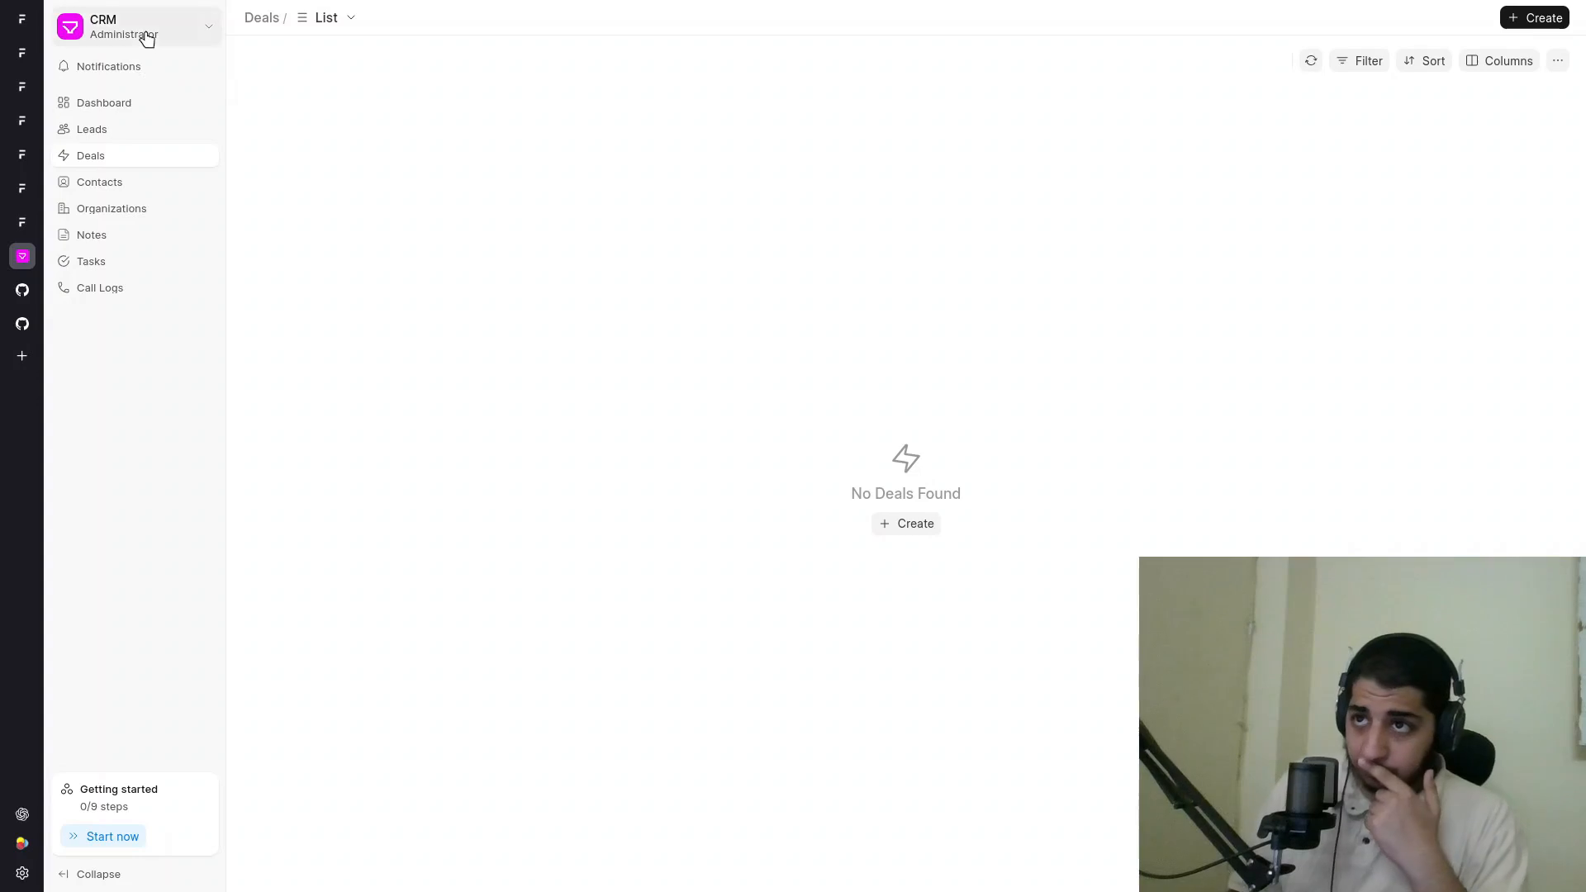
Step: Return to the Data Import page and dismiss its open app switcher
left_click(32, 221)
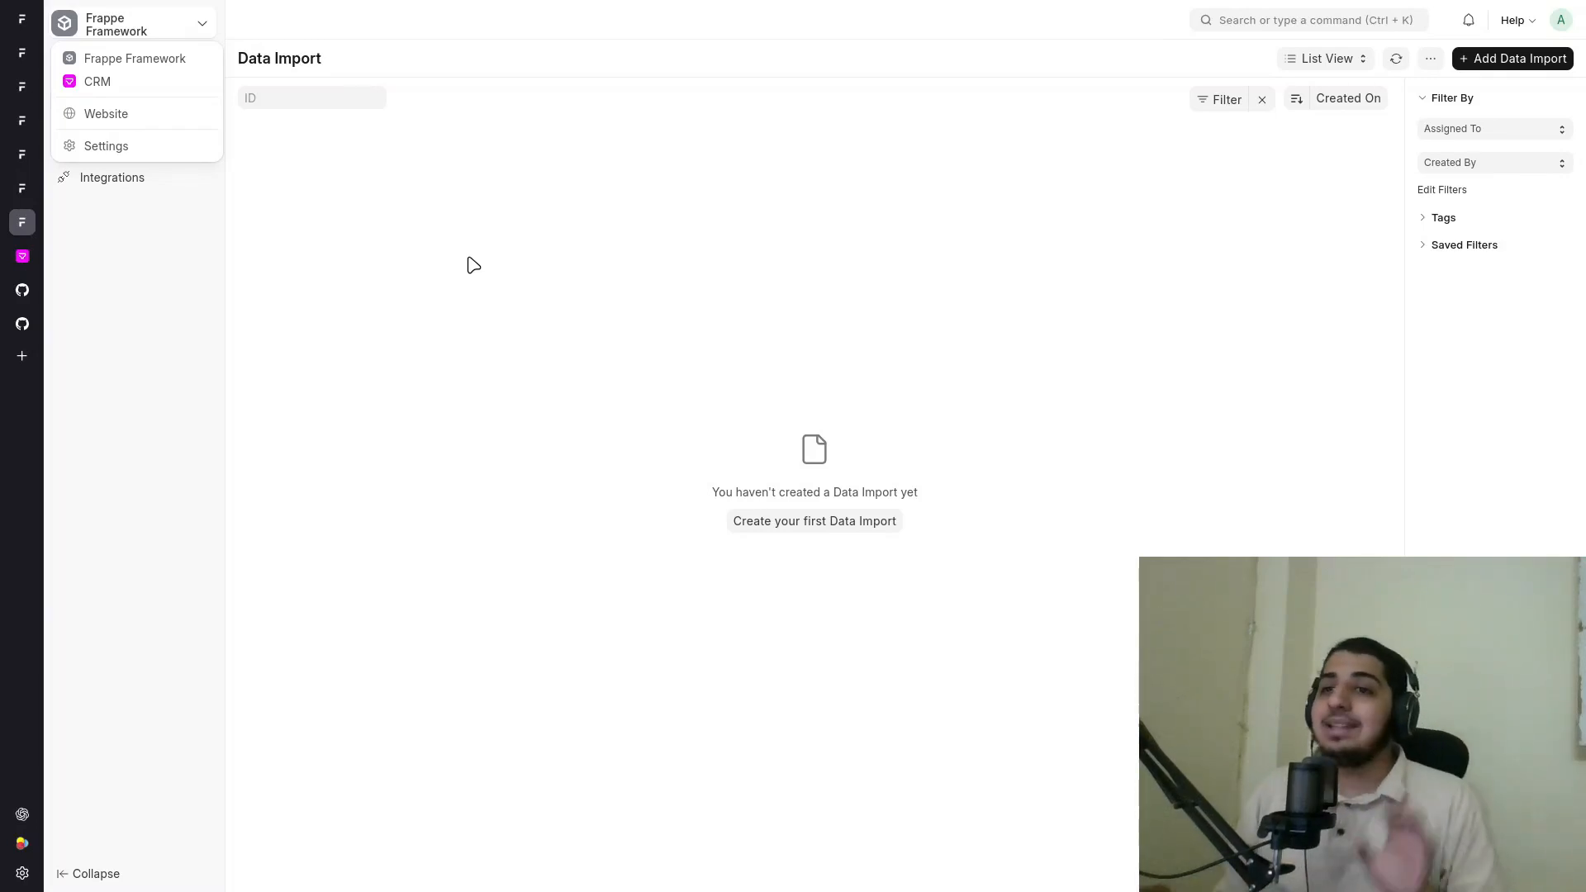
left_click(473, 265)
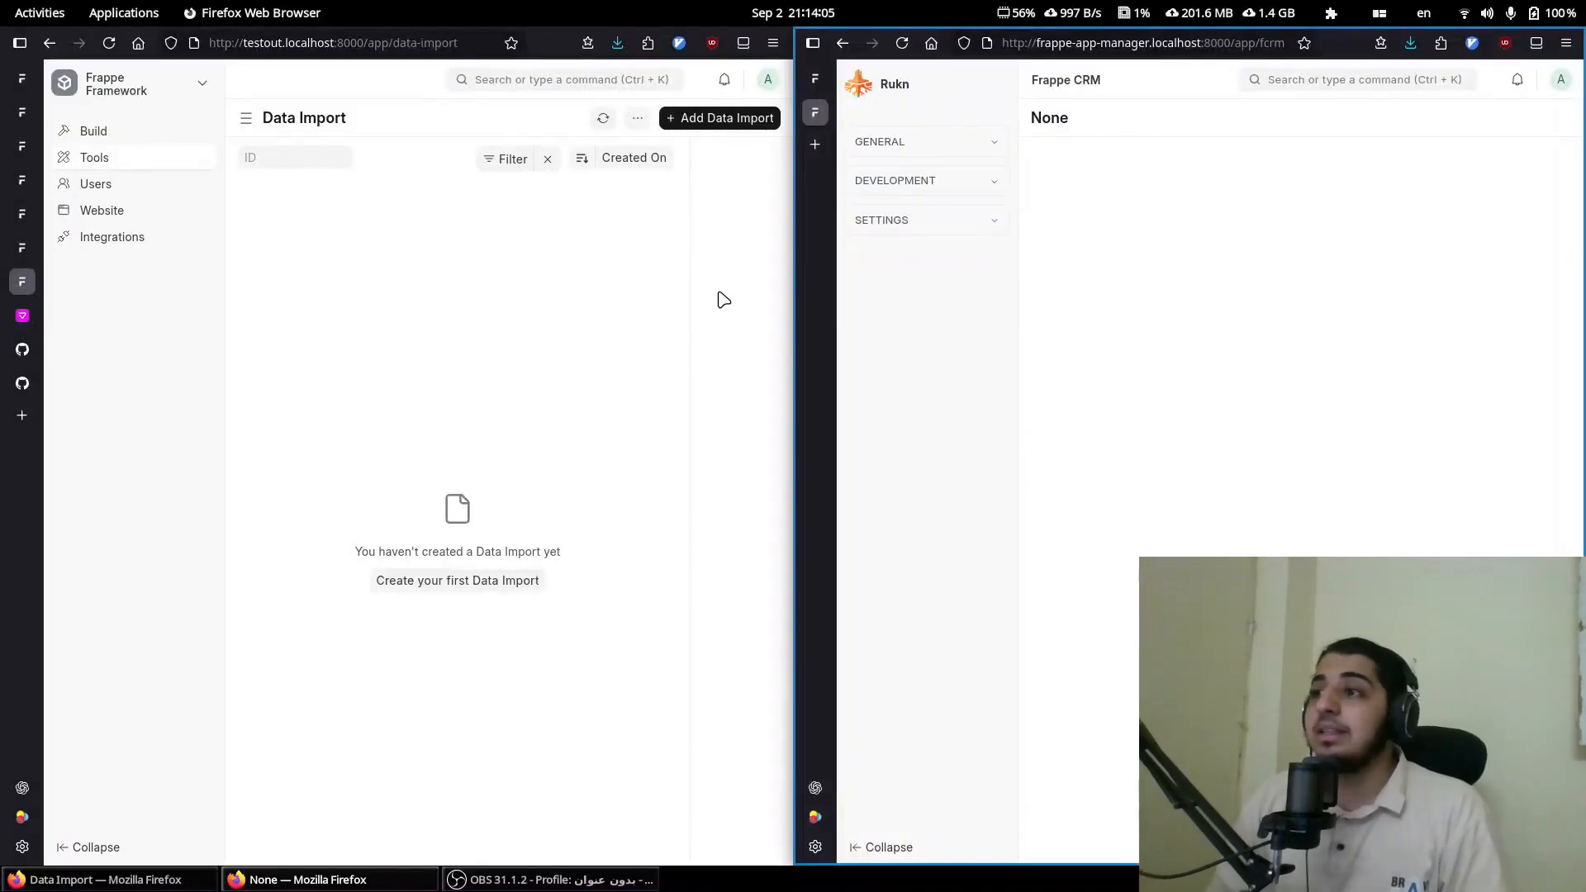
left_click(724, 299)
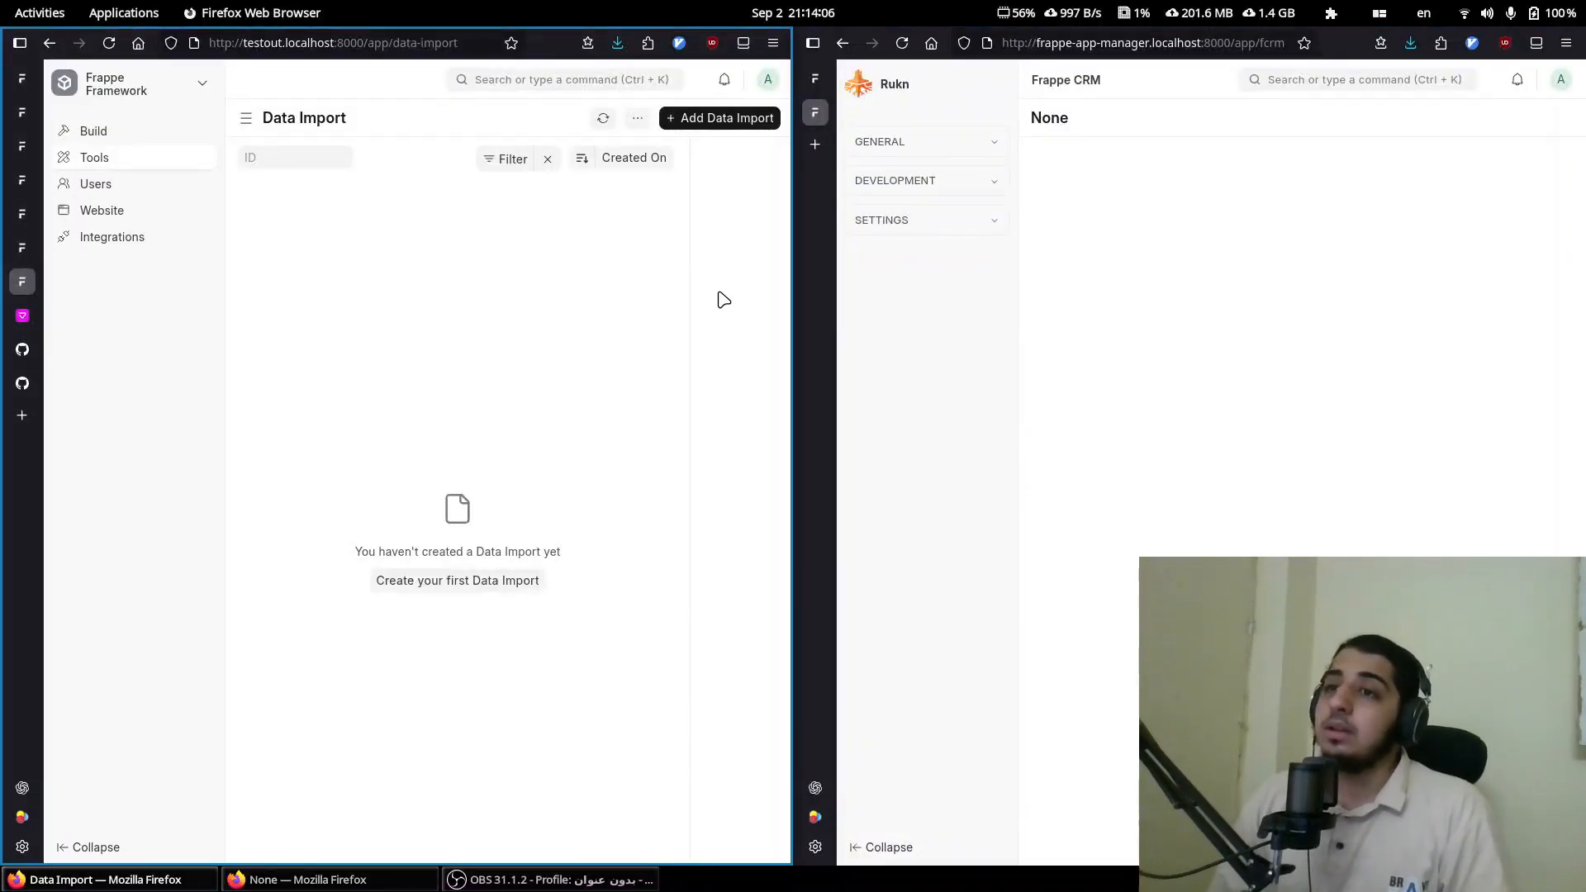
Step: Open the enhanced_sidebar GitHub repository and read the README's installation instructions
left_click(22, 350)
key("F11")
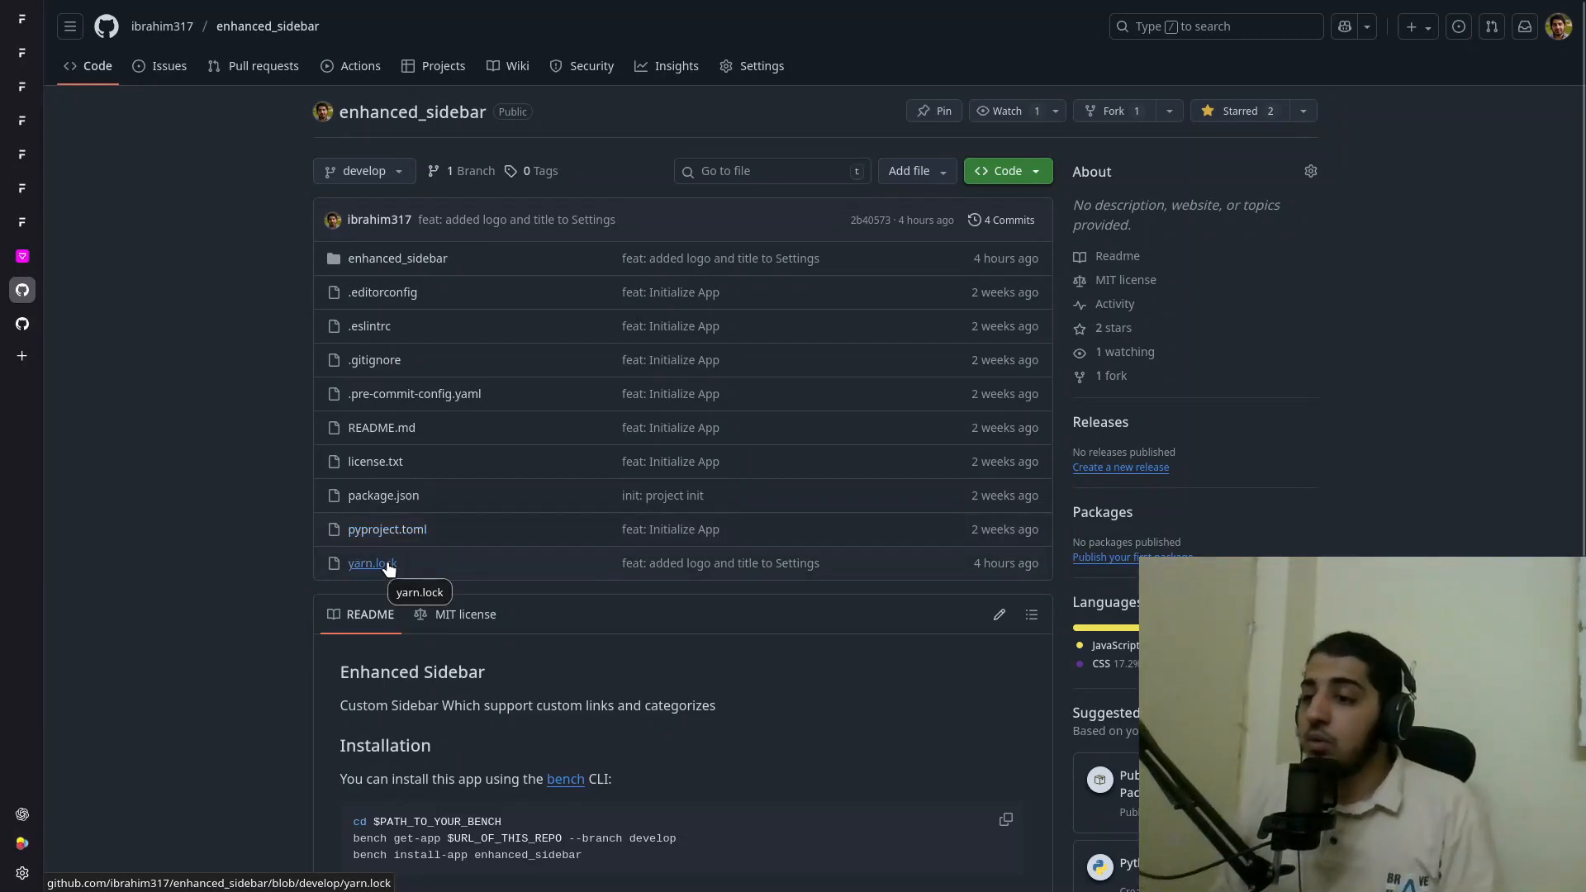
scroll(236, 409, "down", 5)
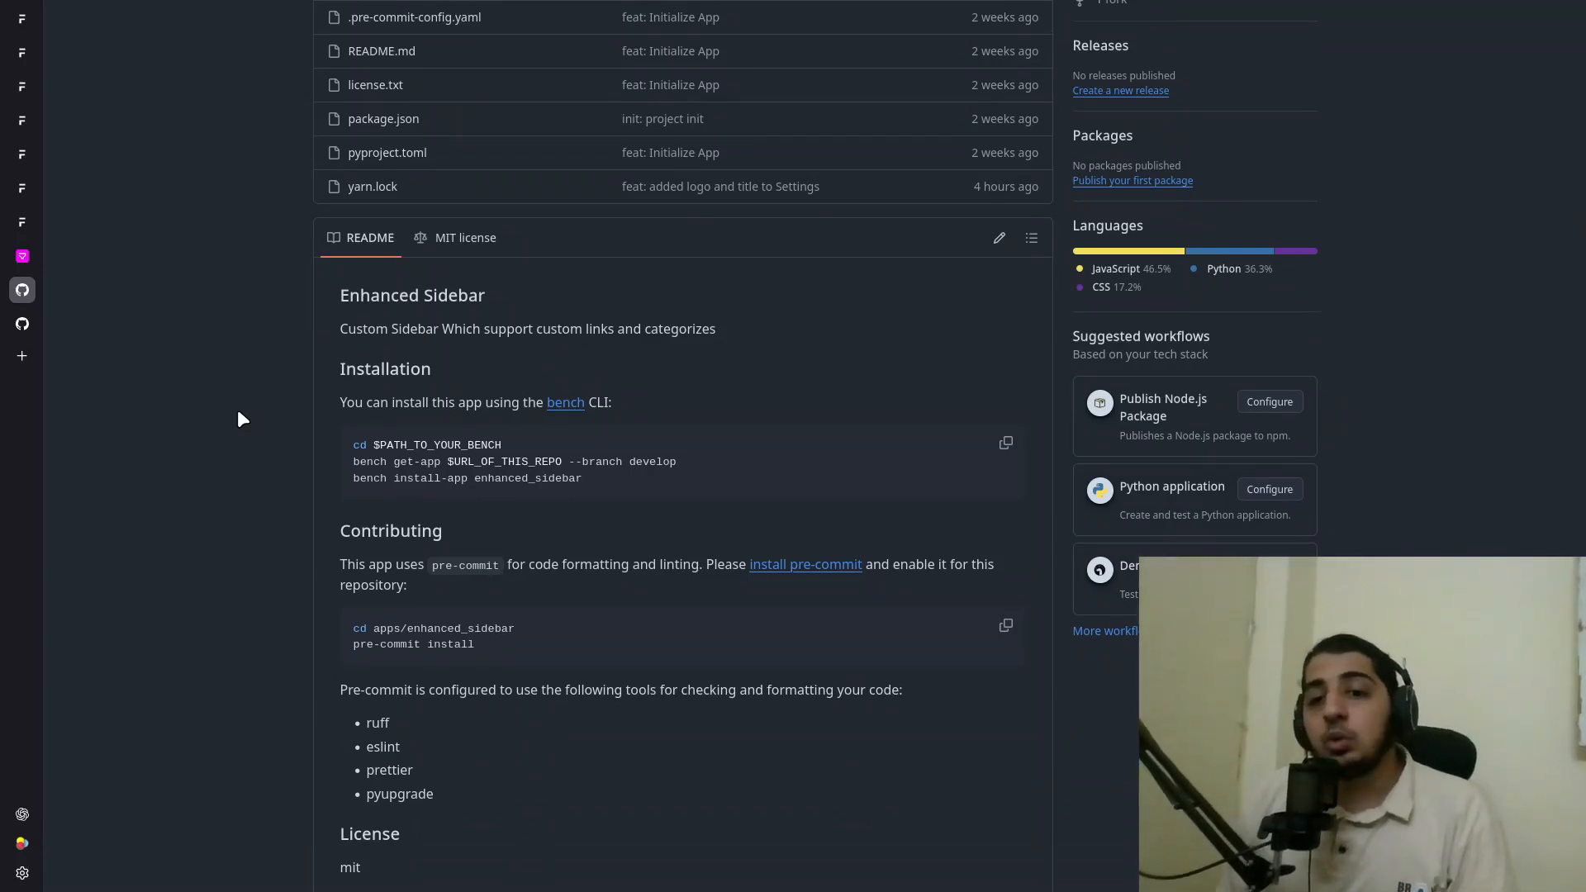
key("F11")
left_click(1124, 463)
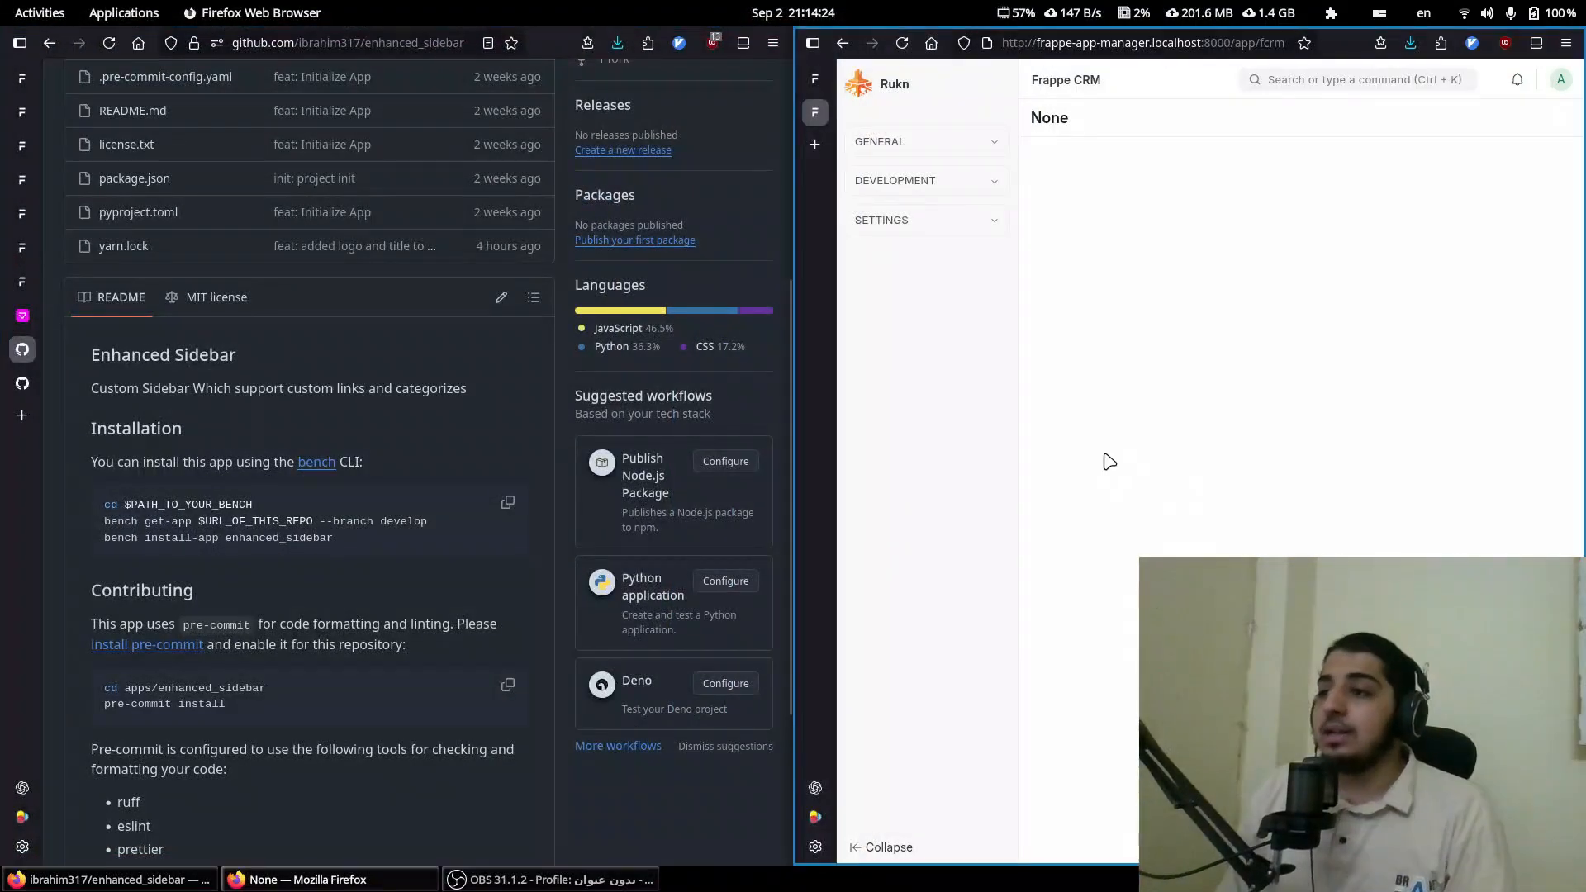
key("alt")
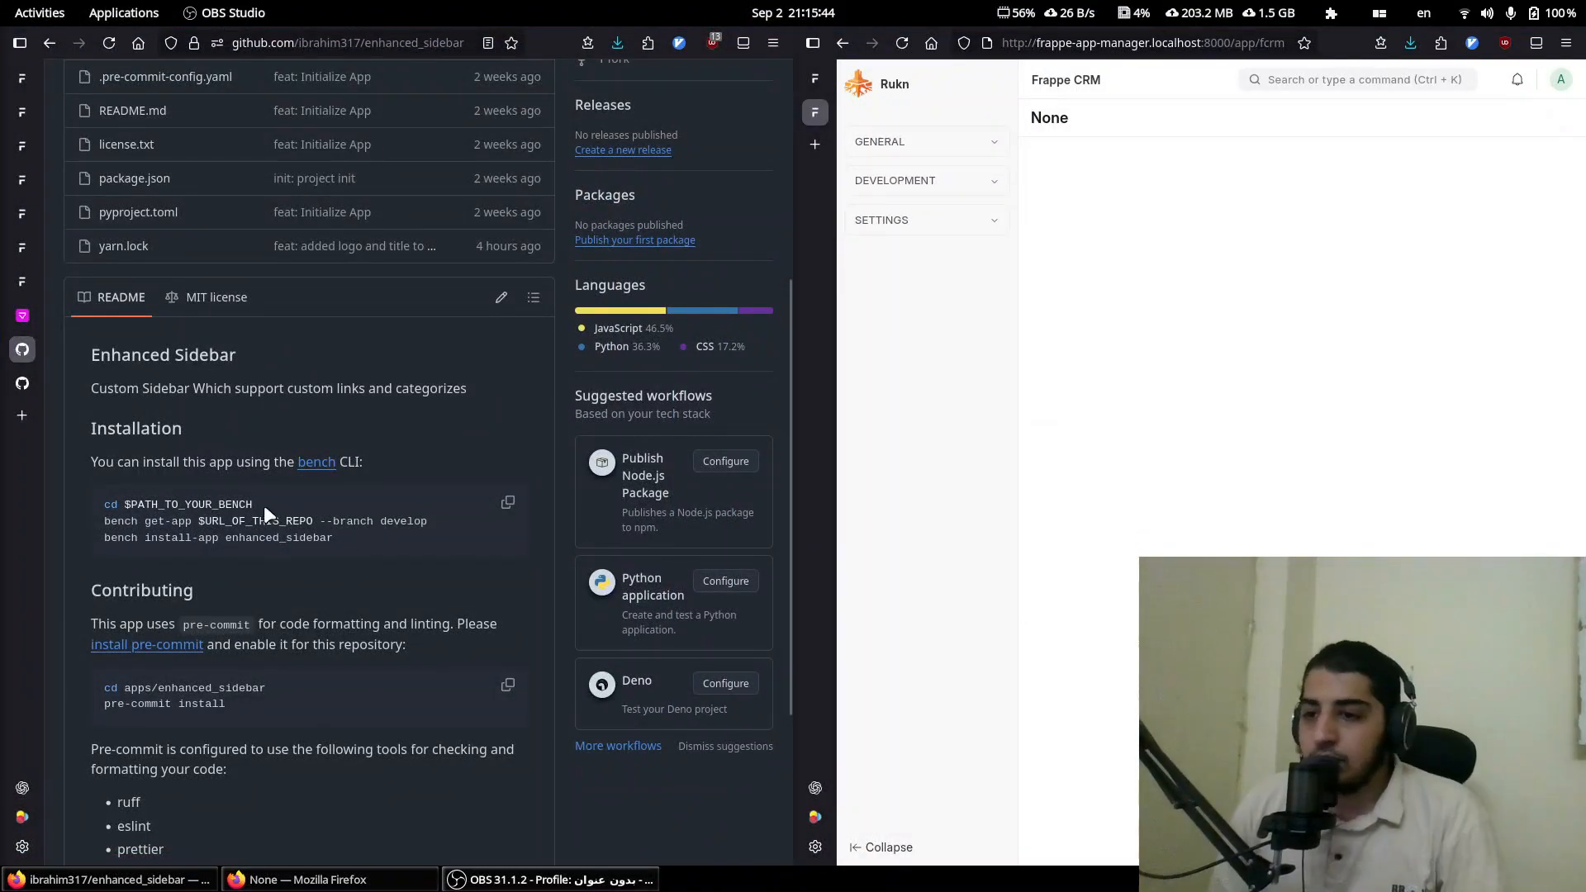
key("ctrl+alt+Right")
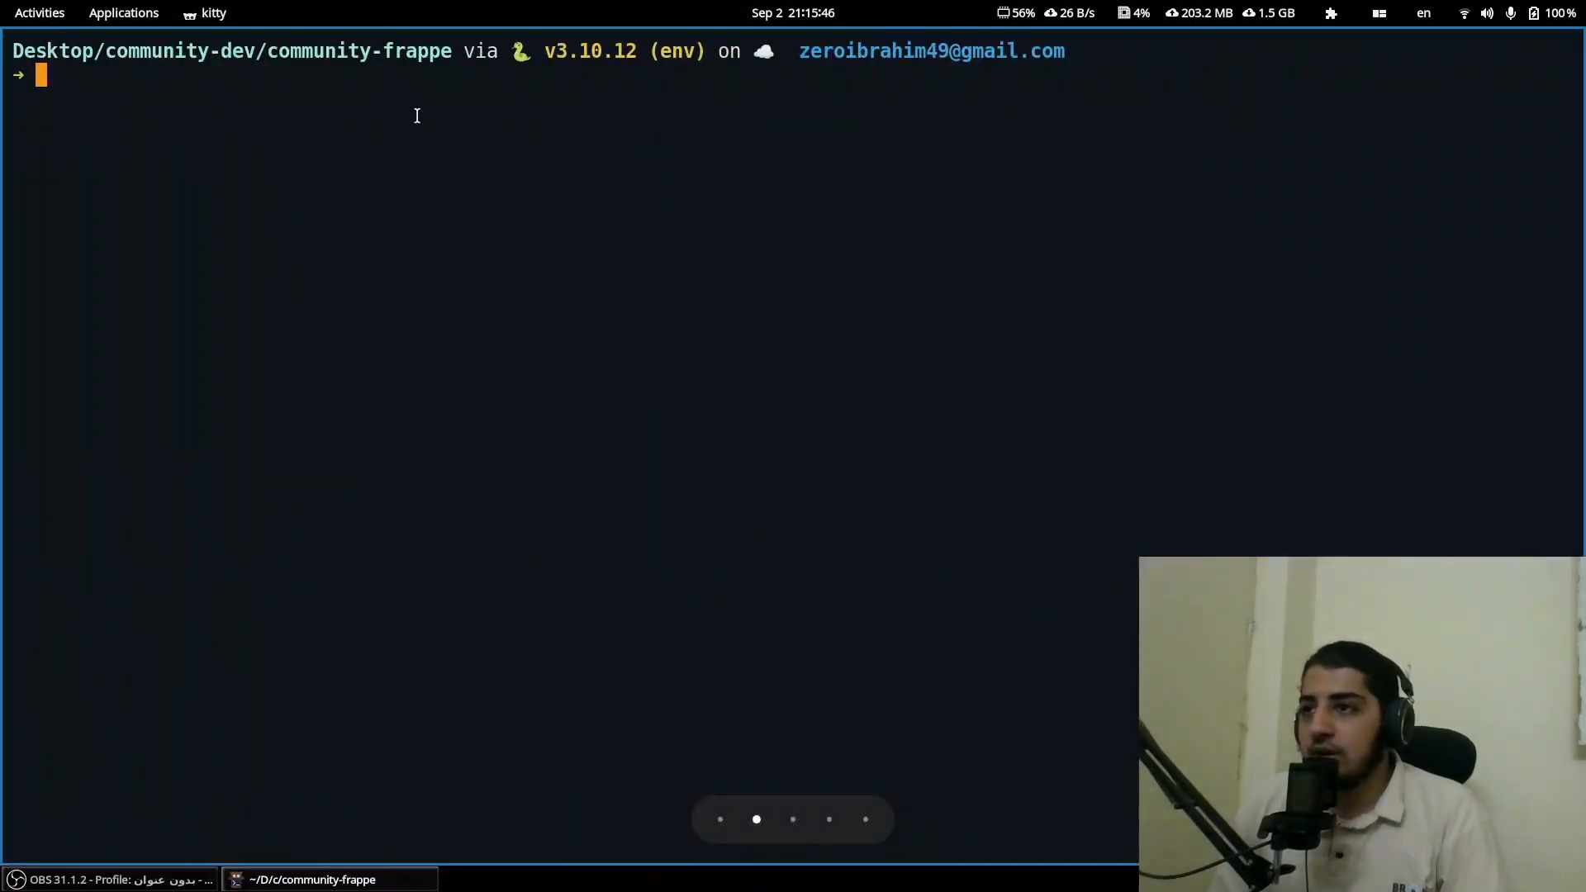
key("ctrl+alt+Left")
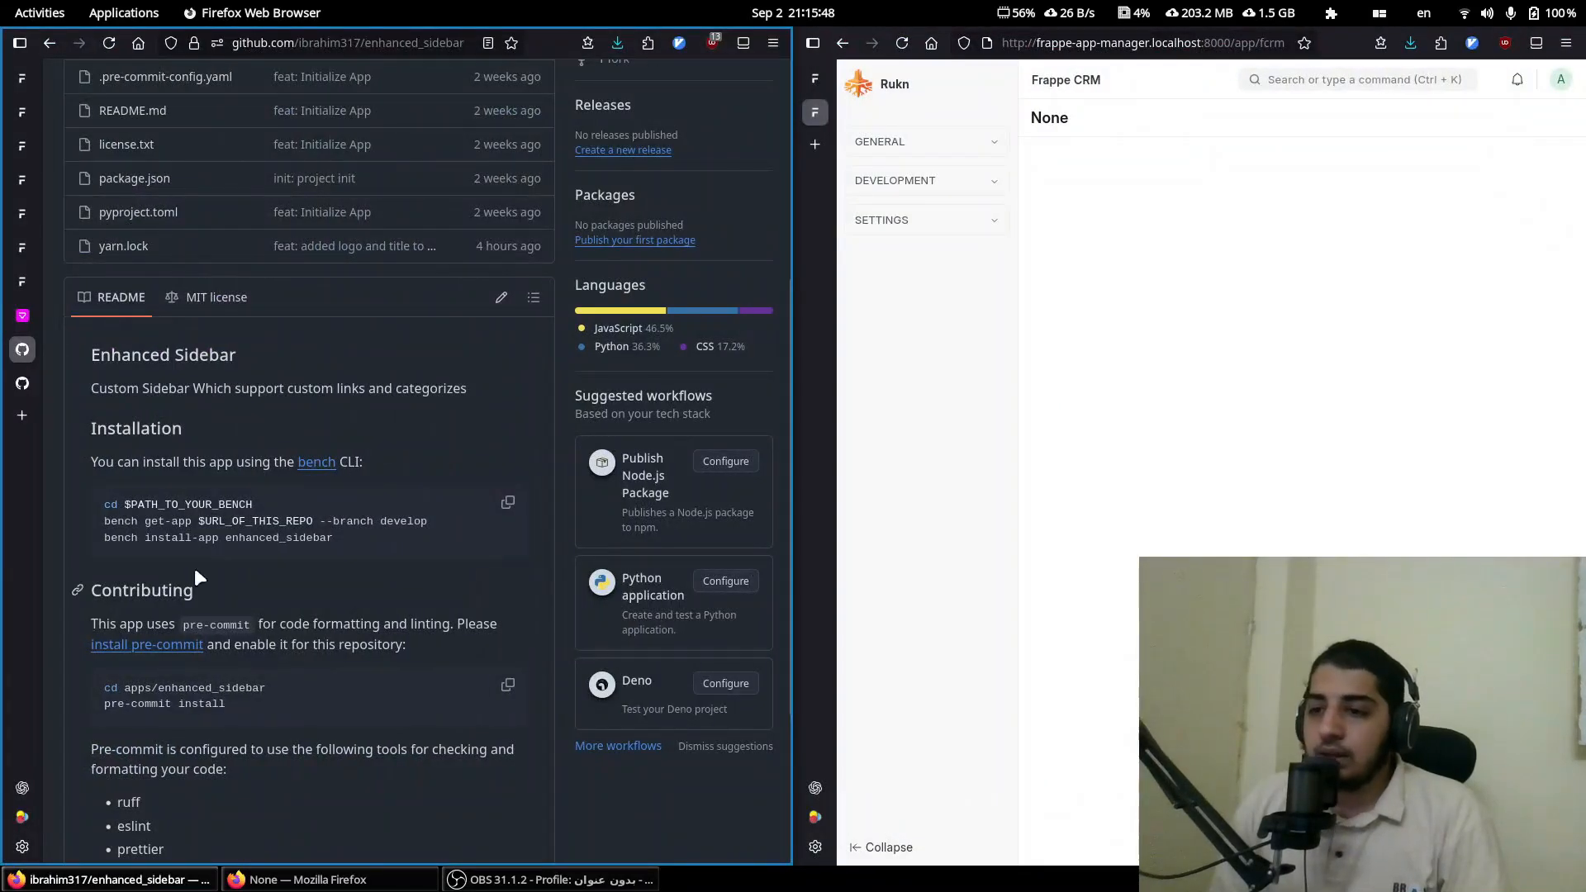
Step: Copy the bench get-app command from the README and paste it into the terminal in the community-frappe folder
triple_click(201, 523)
key("ctrl+c")
key("ctrl+alt+Right")
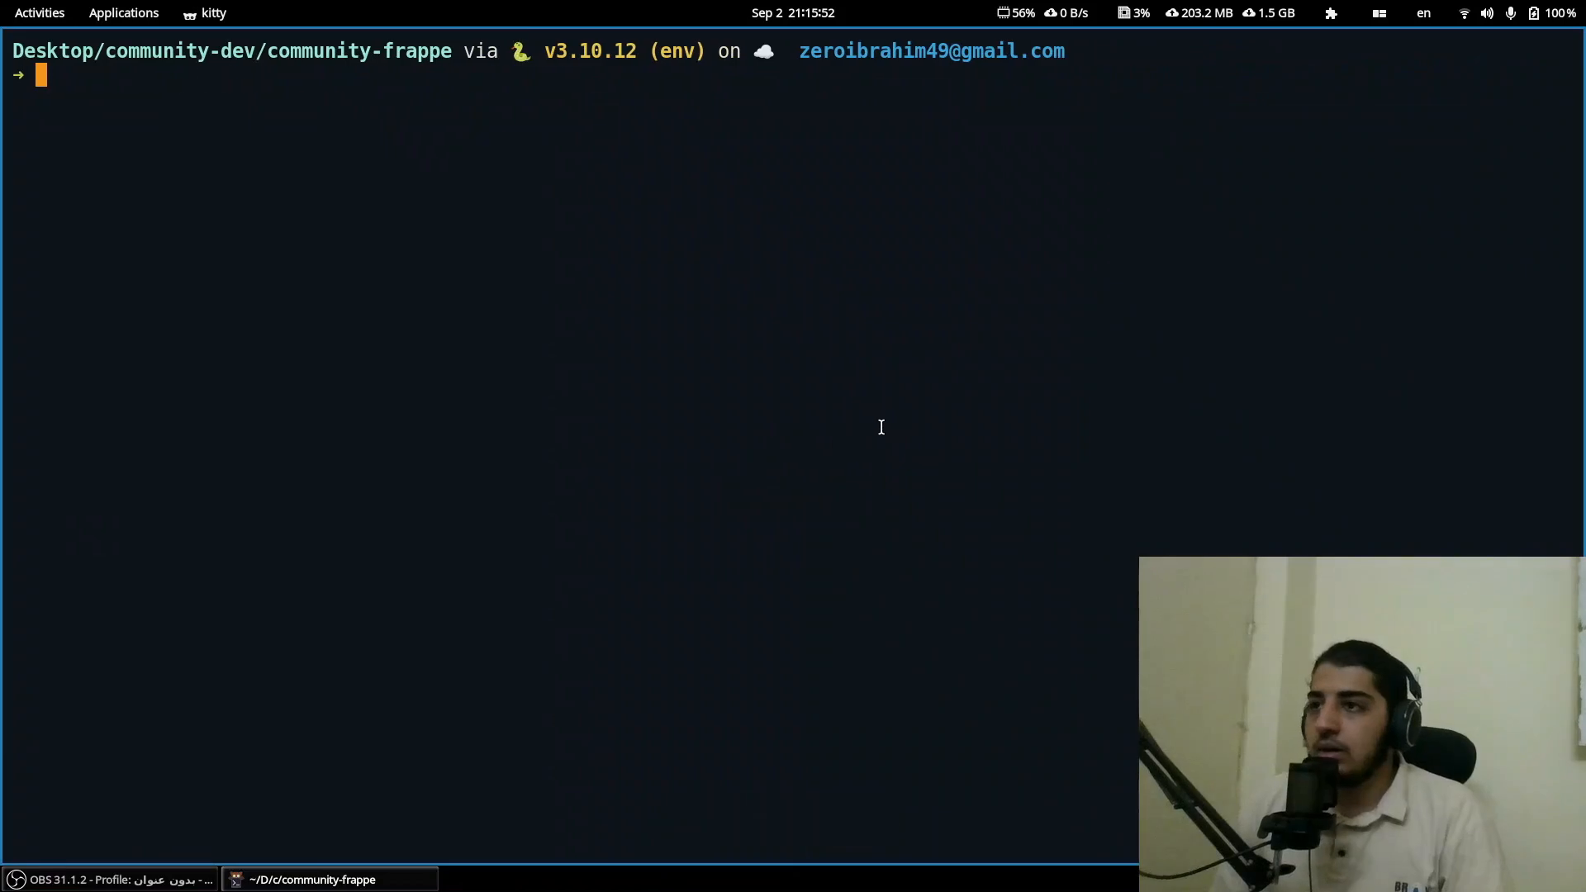
key("ctrl+shift+v")
Step: Replace $URL_OF_THIS_REPO in the bench get-app command with the enhanced_sidebar repository's GitHub URL and run it
key("ctrl+Left")
key("ctrl+Left")
key("Left")
key("Left")
key("Left")
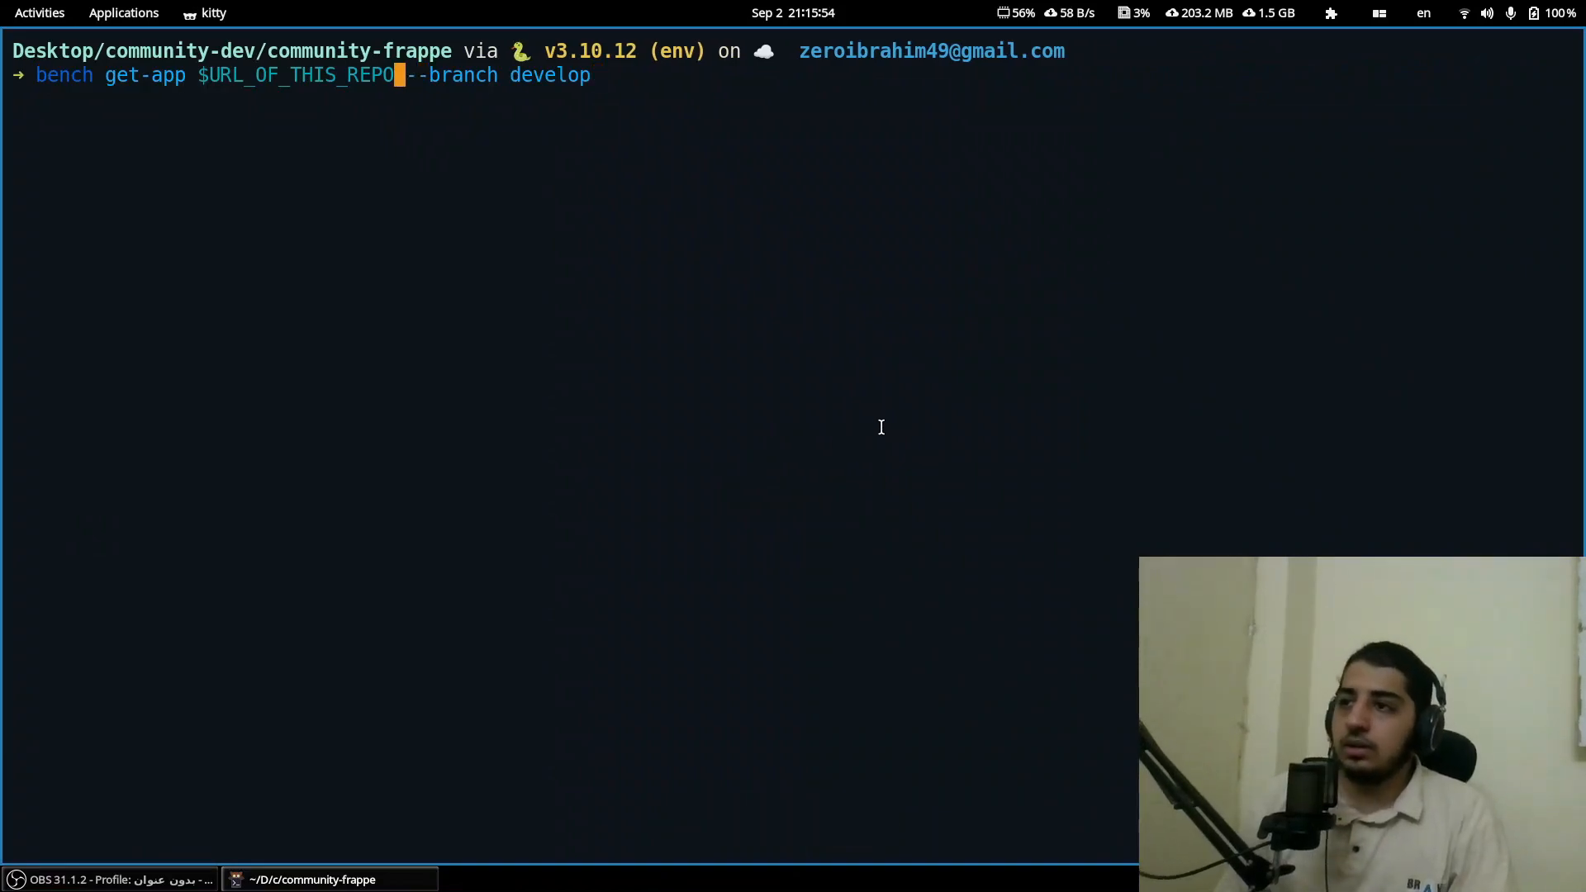
key("BackSpace")
key("BackSpace")
key("BackSpace")
key("BackSpace")
key("BackSpace")
key("BackSpace")
key("BackSpace")
key("BackSpace")
key("BackSpace")
key("BackSpace")
key("BackSpace")
key("BackSpace")
key("BackSpace")
key("BackSpace")
key("BackSpace")
key("BackSpace")
key("BackSpace")
key("ctrl+alt+Left")
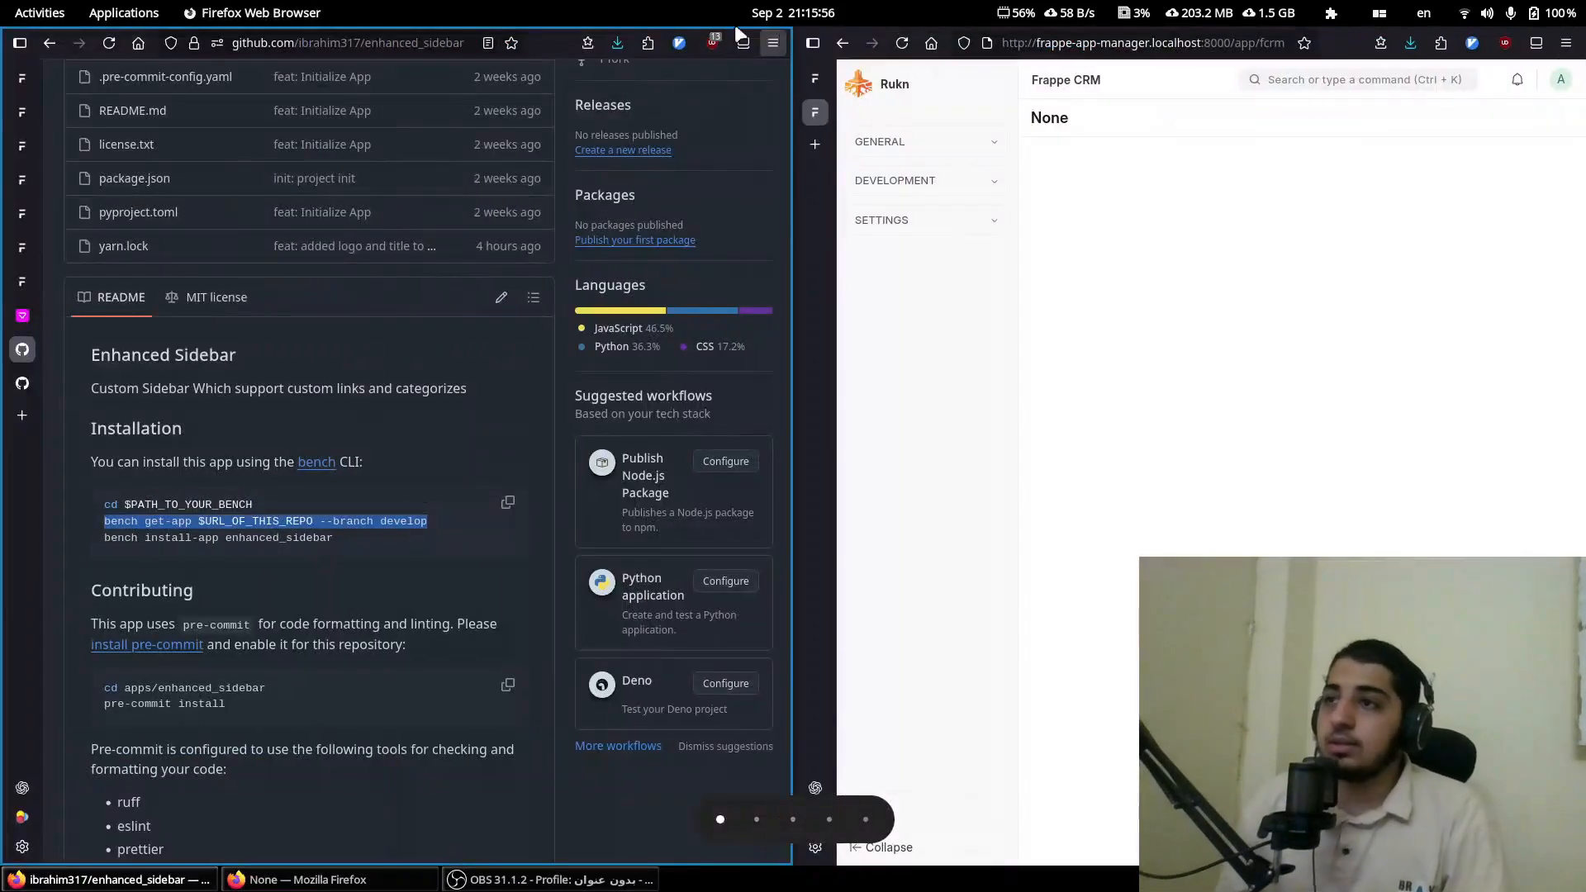
left_click(393, 30)
key("ctrl+c")
key("ctrl+alt+Right")
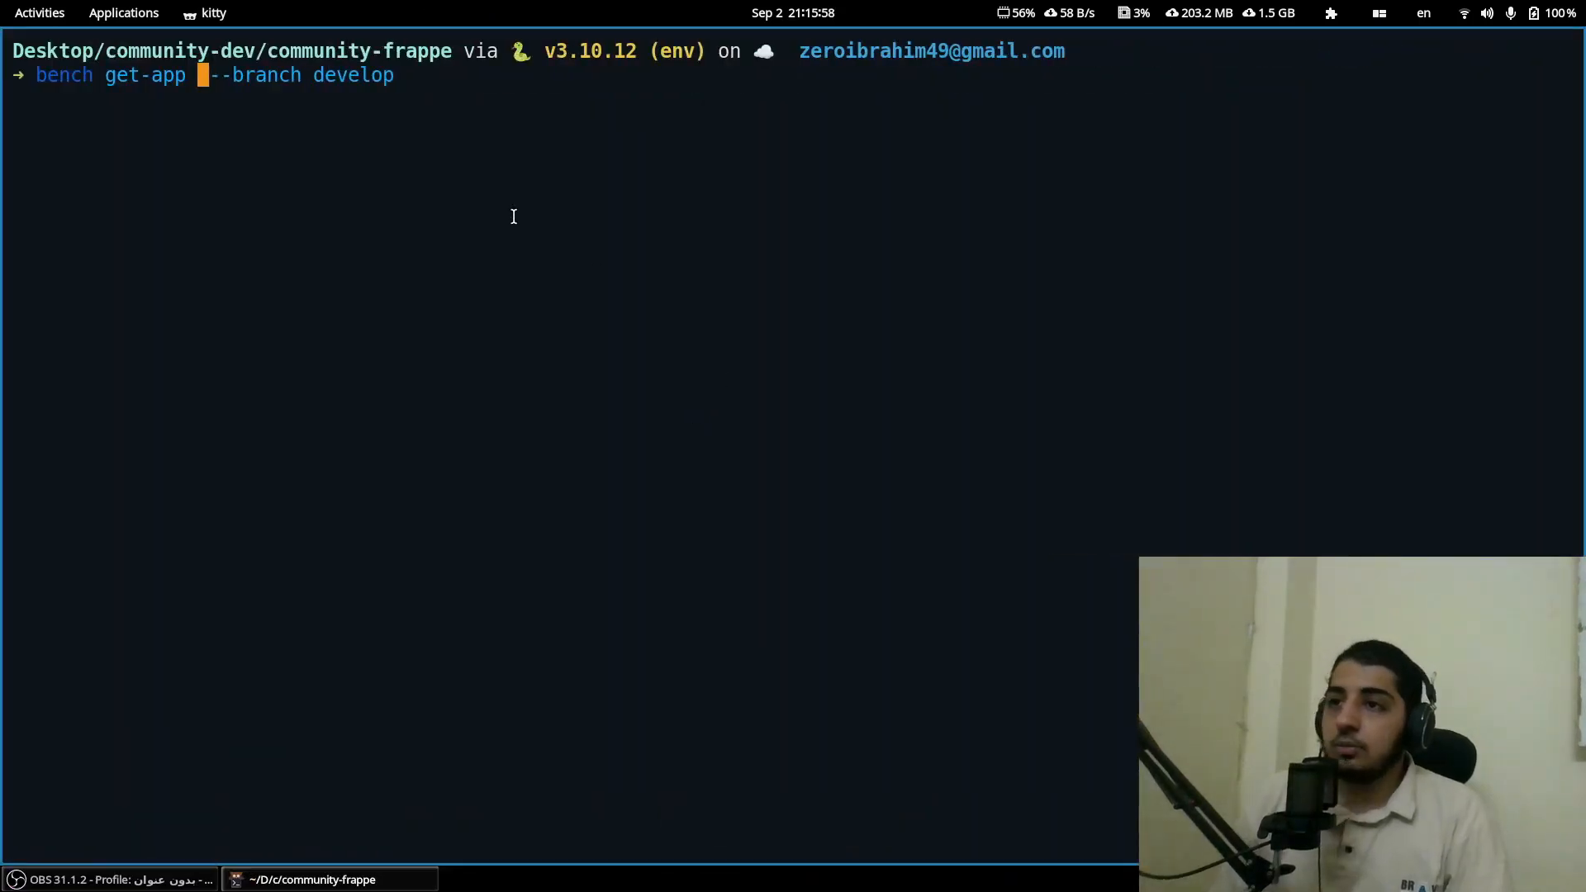
key("ctrl+shift+v")
key("Return")
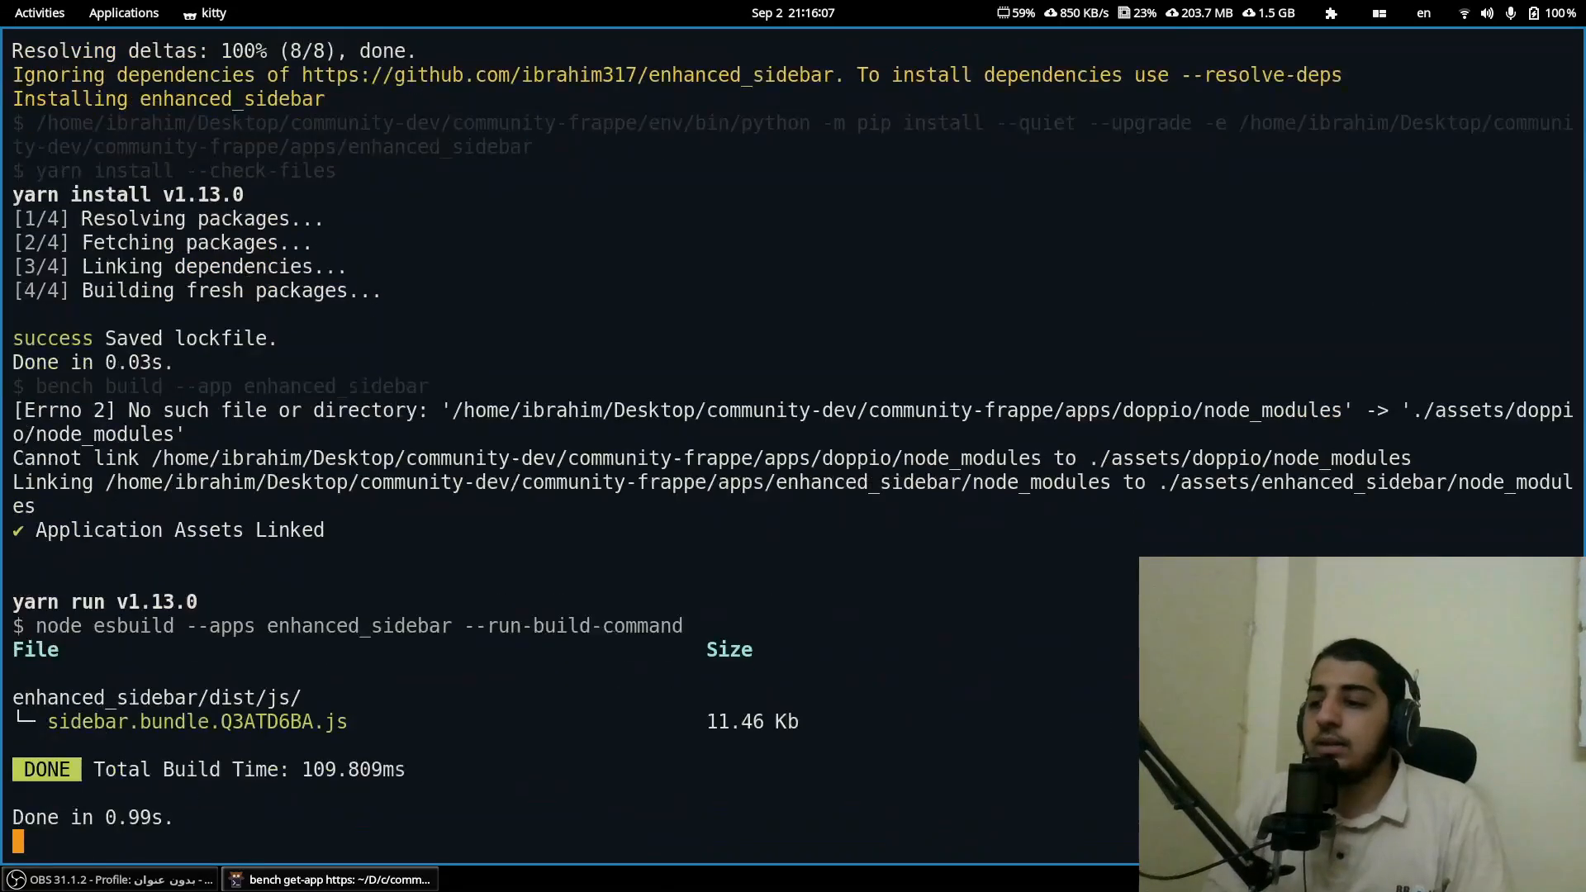
Step: Copy the bench install-app enhanced_sidebar command from the README and paste it into the terminal in the community-frappe folder
key("super+1")
triple_click(166, 537)
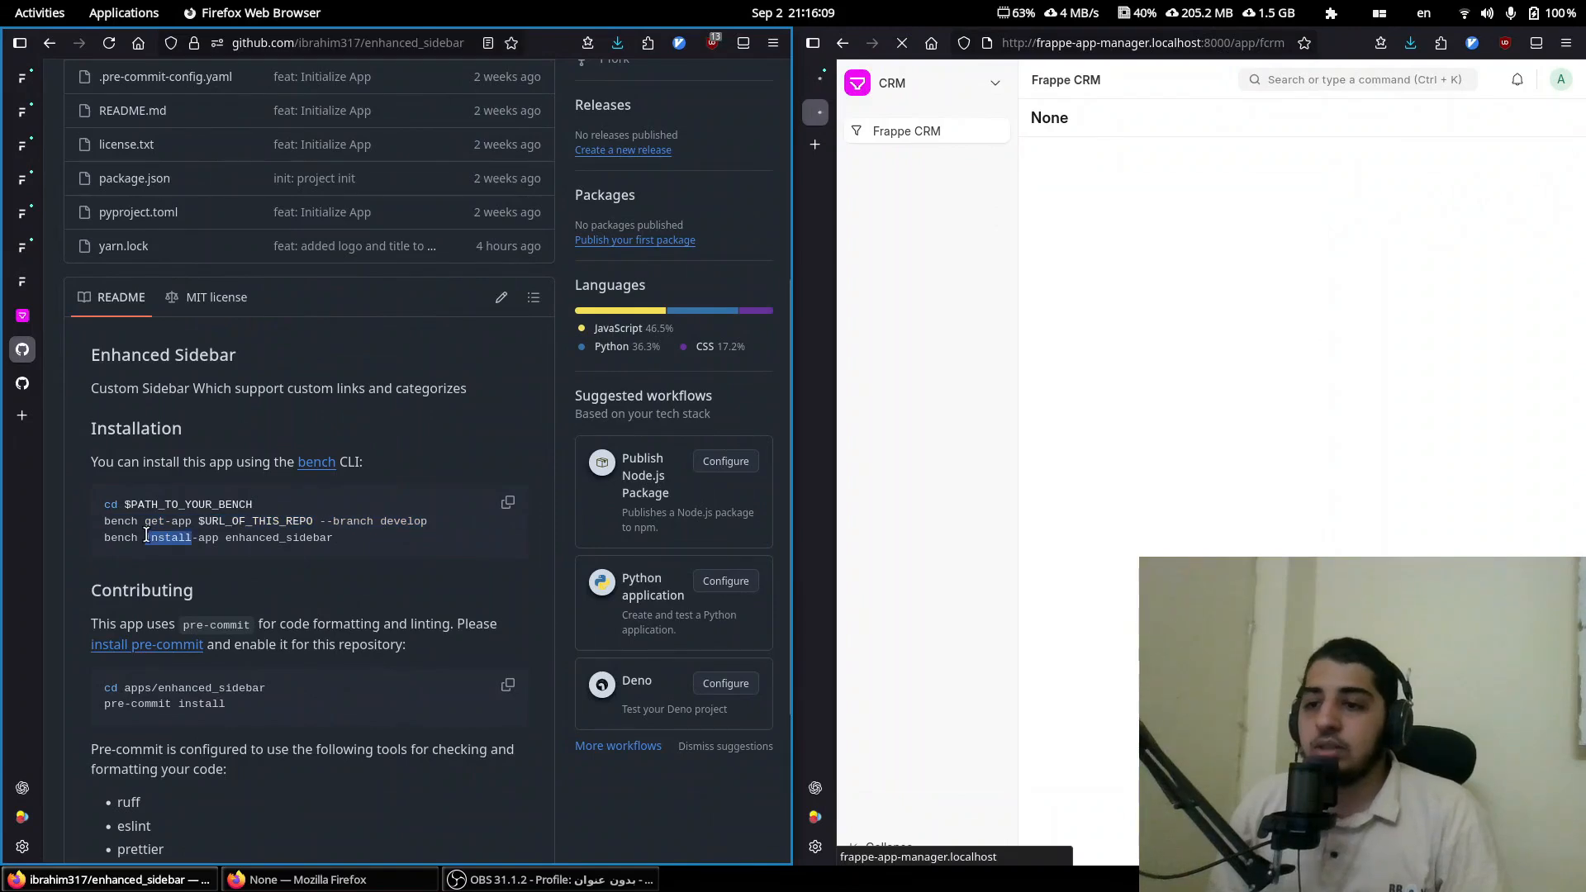
left_click(163, 552)
key("ctrl+c")
key("super+2")
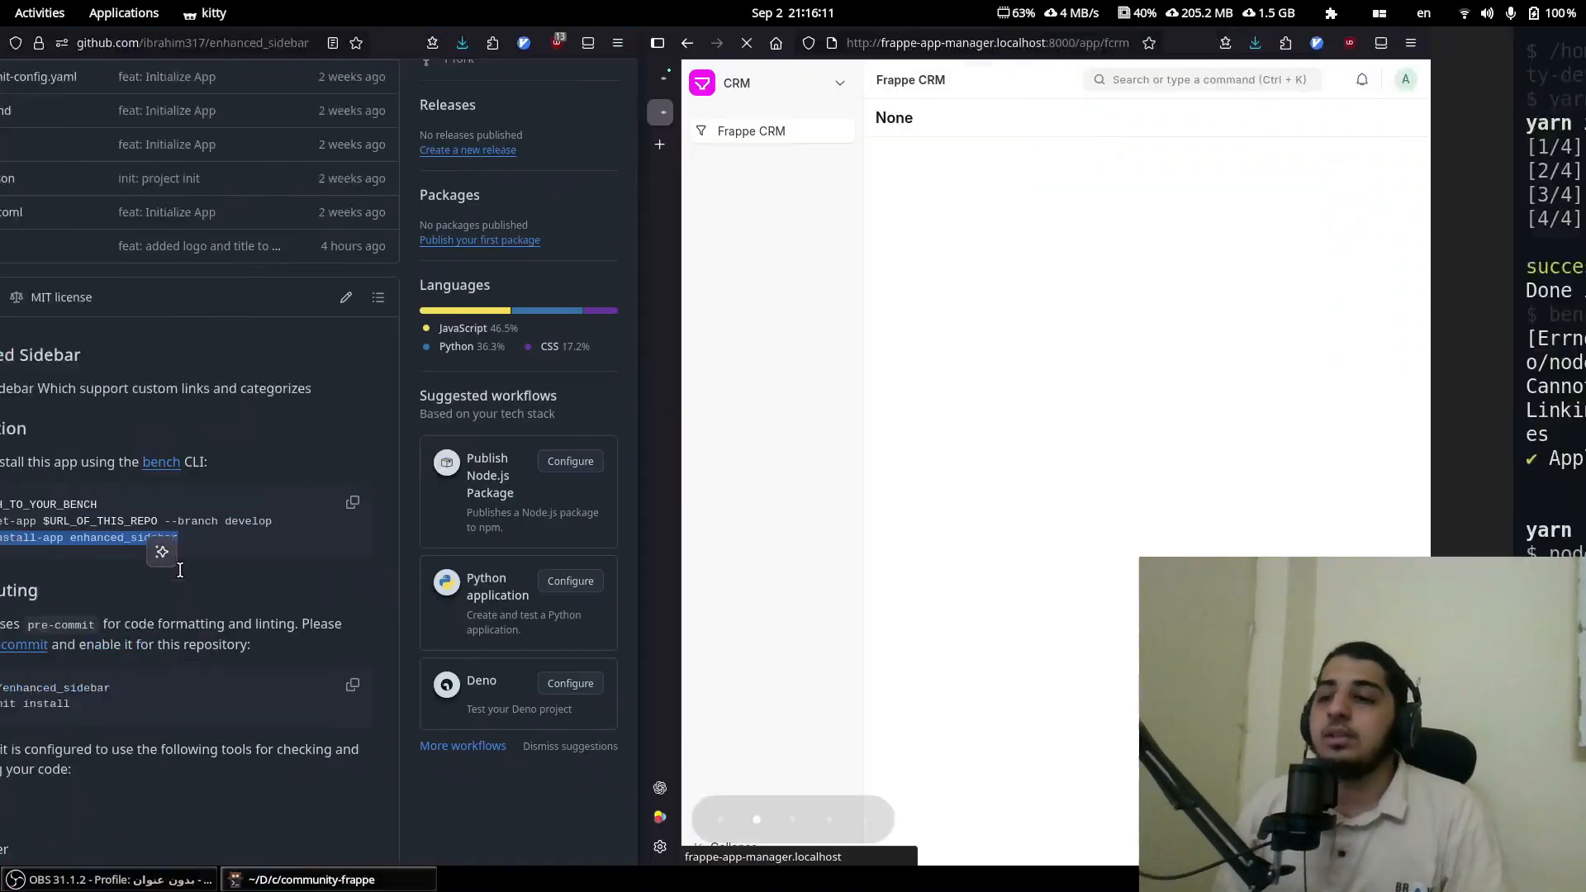
key("ctrl+shift+v")
Step: Insert the --site option before install-app in the pasted bench command
key("ctrl+Left")
key("ctrl+Left")
key("ctrl+Left")
key("ctrl+Left")
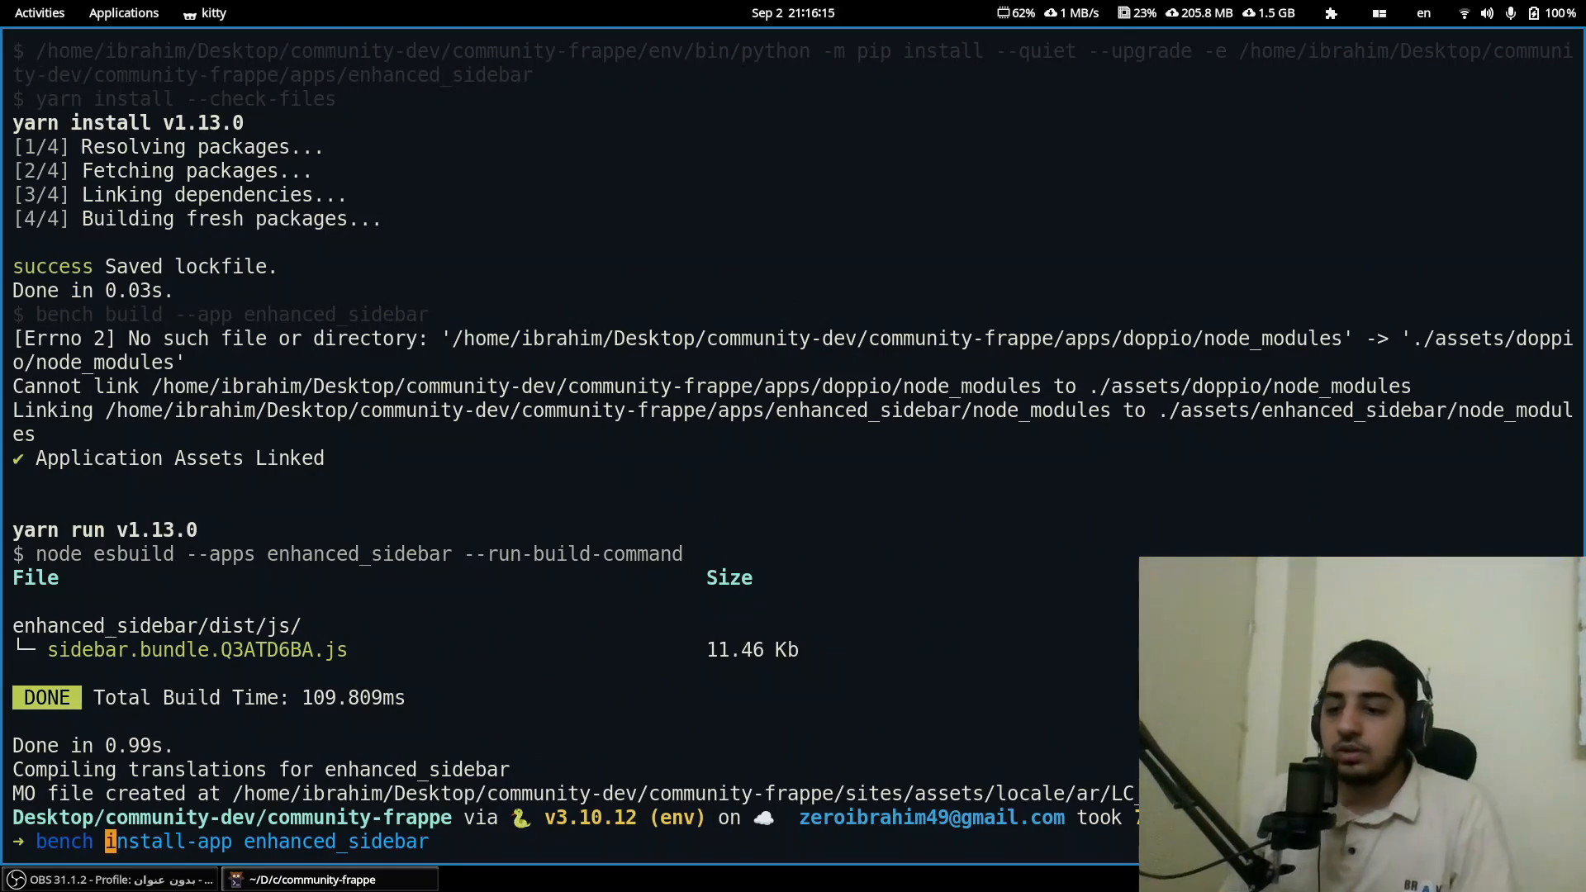
type("--site")
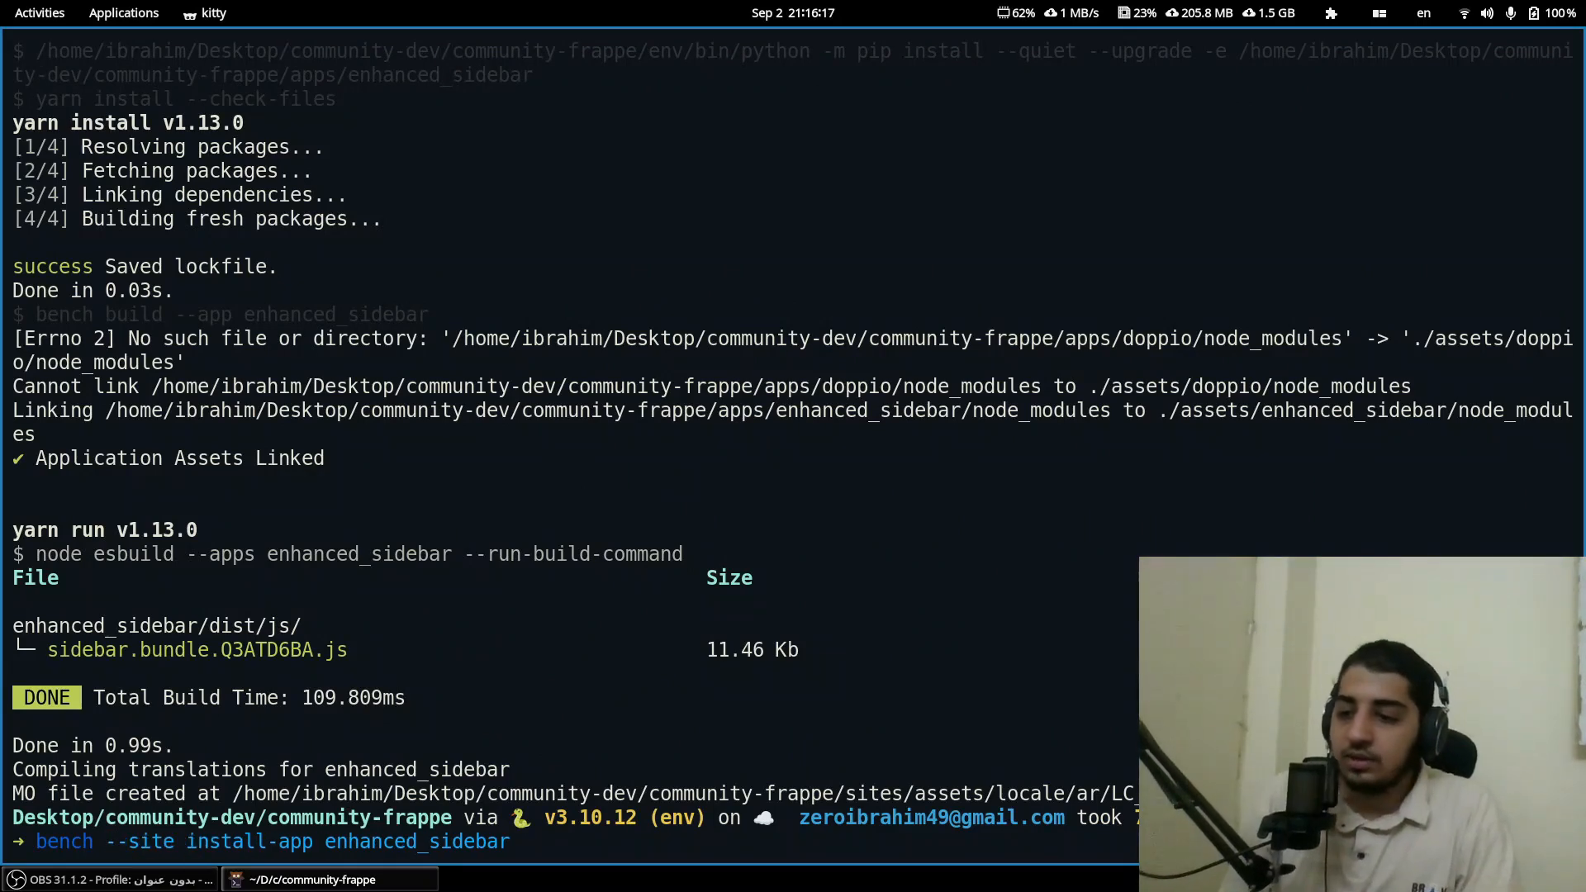
Step: Add the site name frappe-app-manager.localhost from the browser address to the install-app command, run it, and clear the terminal
key("super+1")
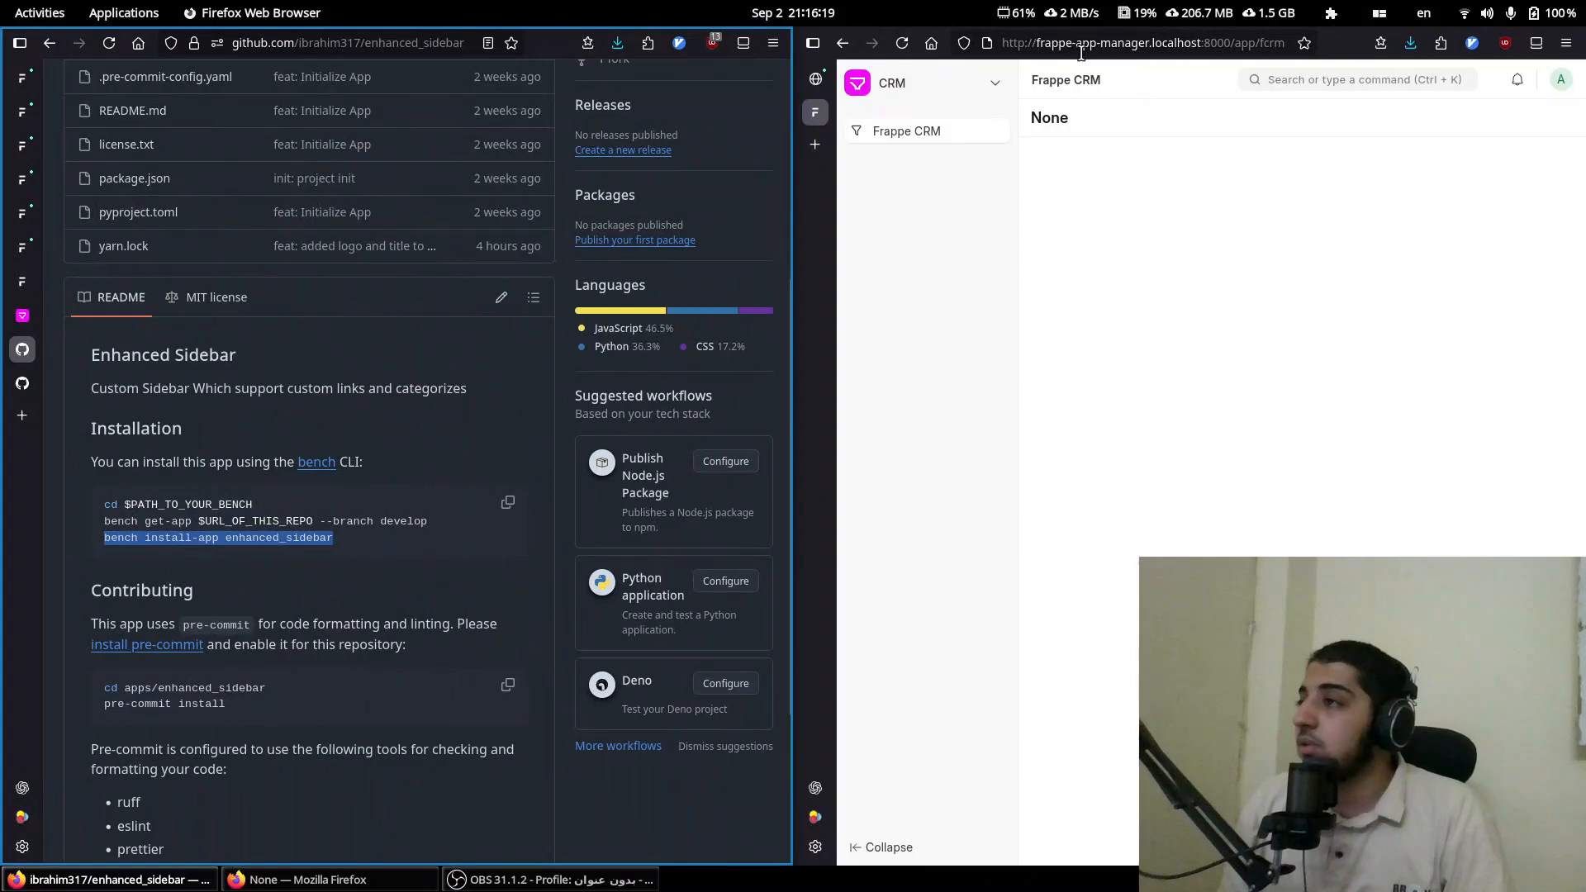
left_click(1047, 43)
double_click(1054, 43)
key("ctrl+c")
key("super+2")
key("ctrl+shift+v")
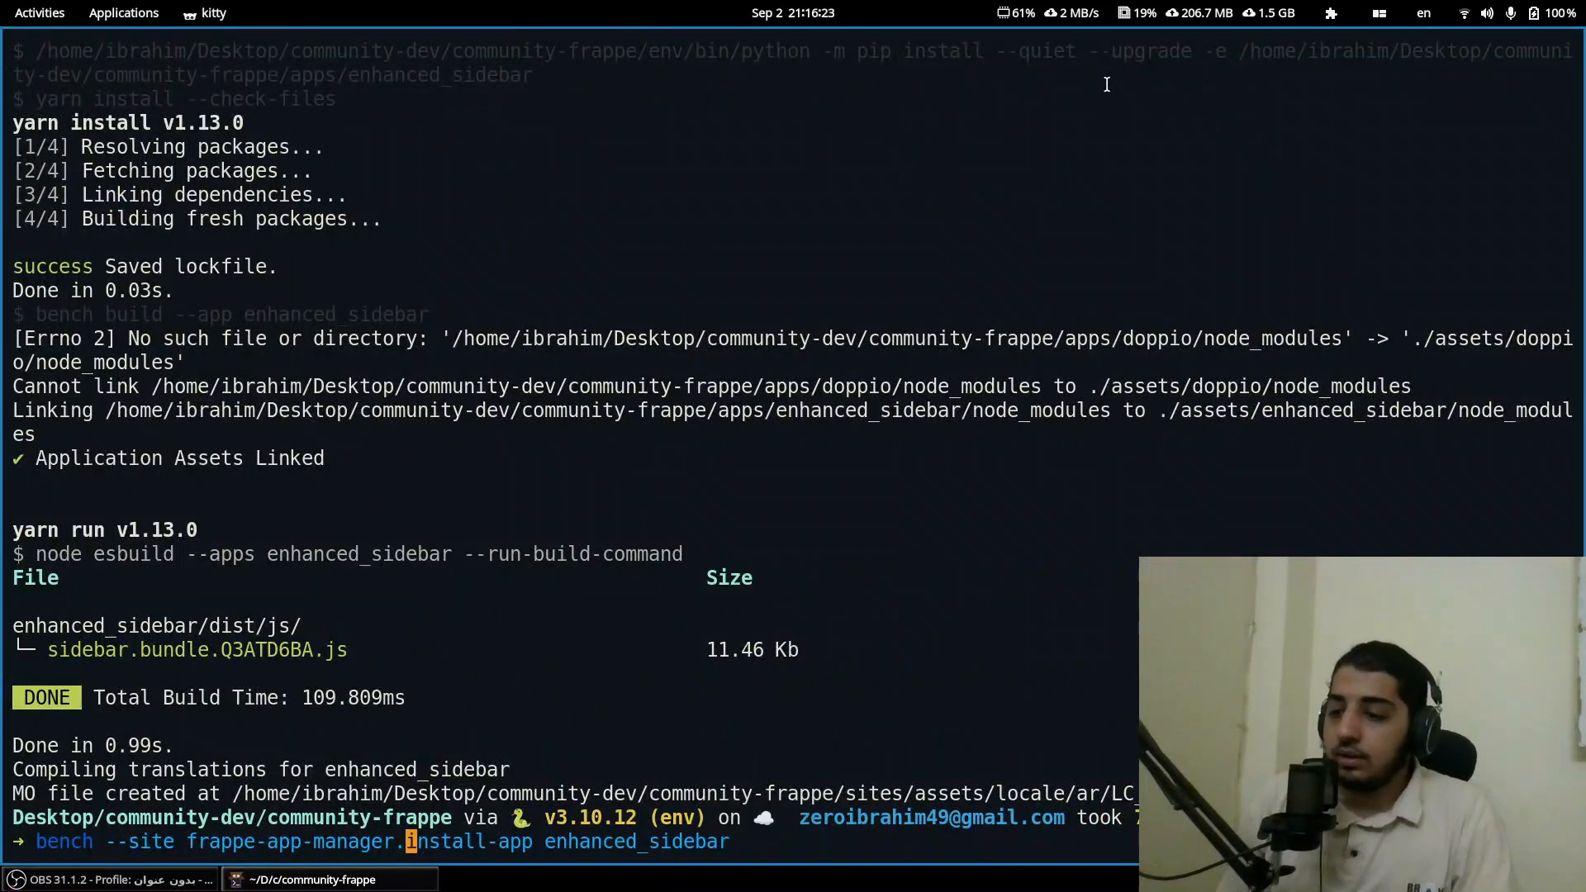
type("localhost")
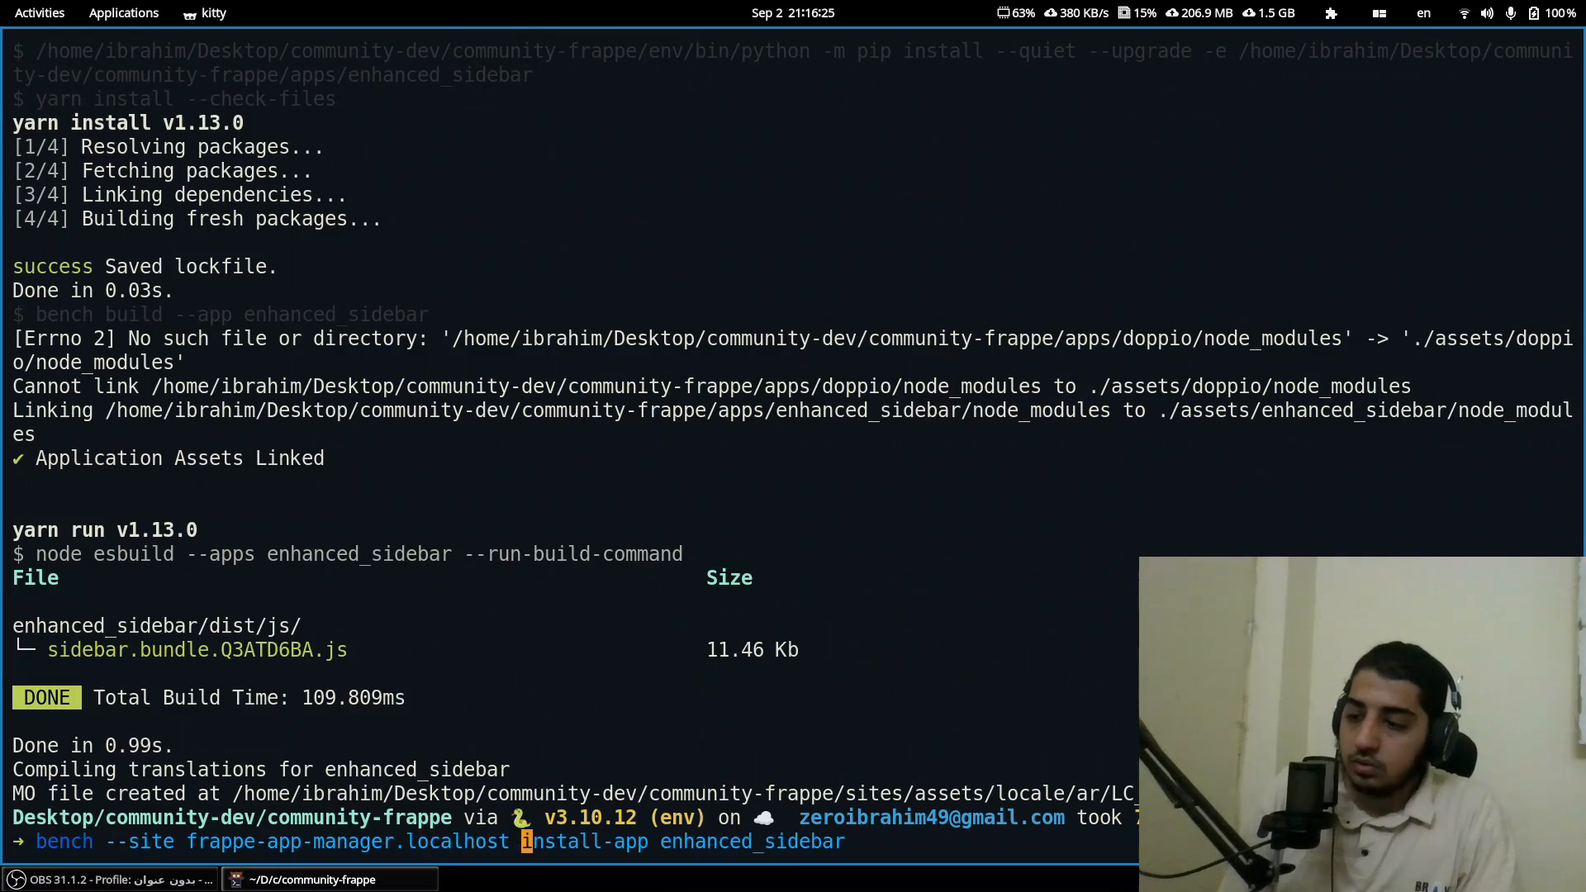
key("Return")
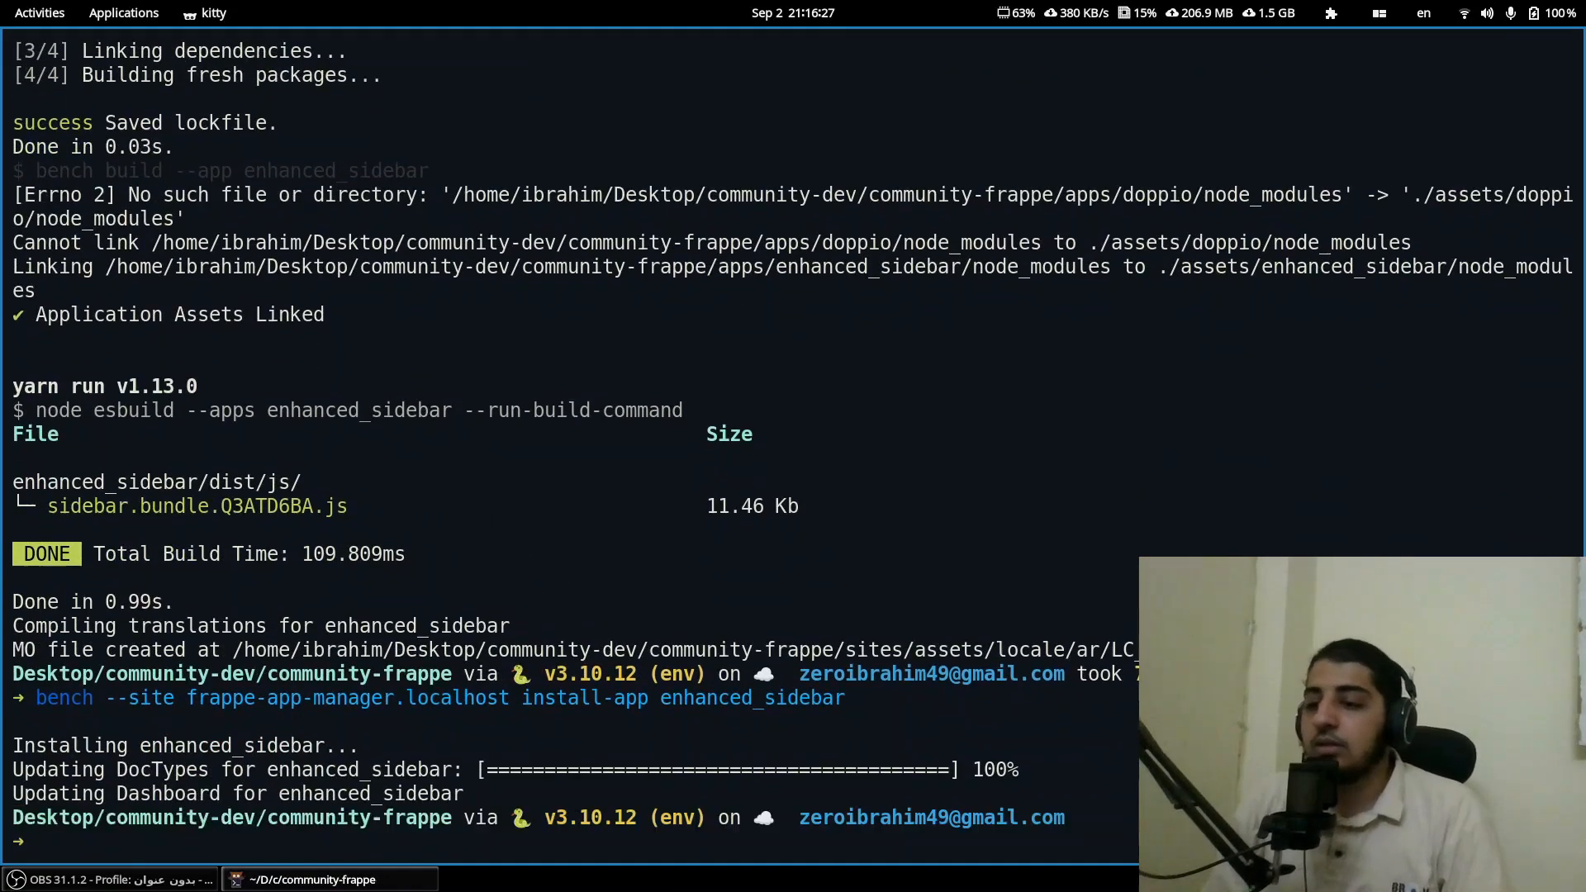
type("clear")
key("Return")
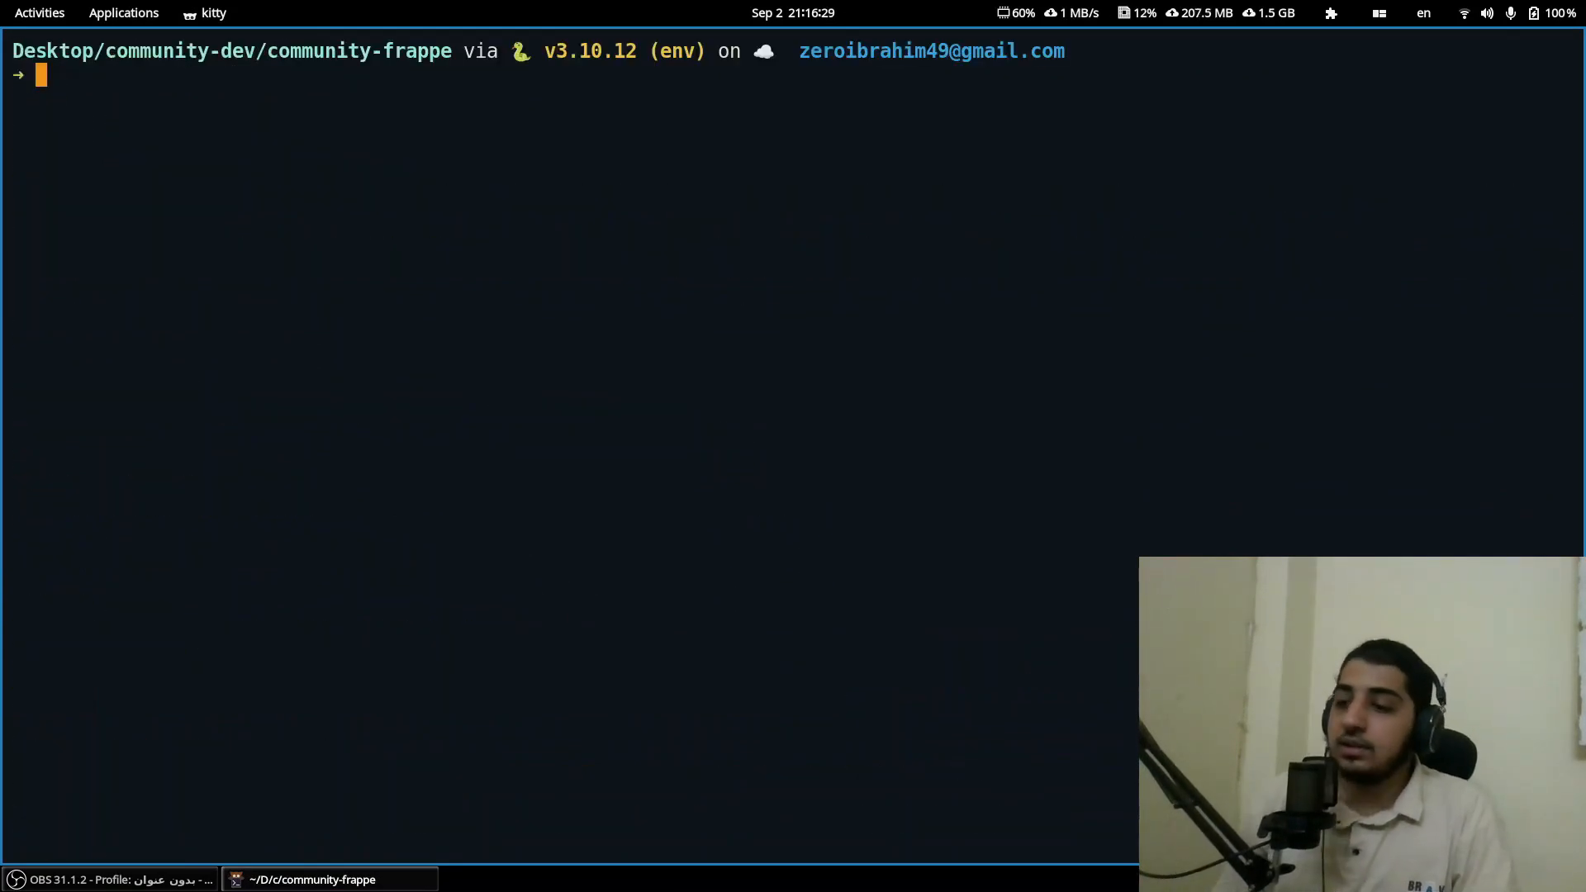
Step: Return to the Frappe site in a full-screen browser window and switch to the CRM app to review its sidebar
key("ctrl+alt+Left")
left_click(1132, 234)
key("F11")
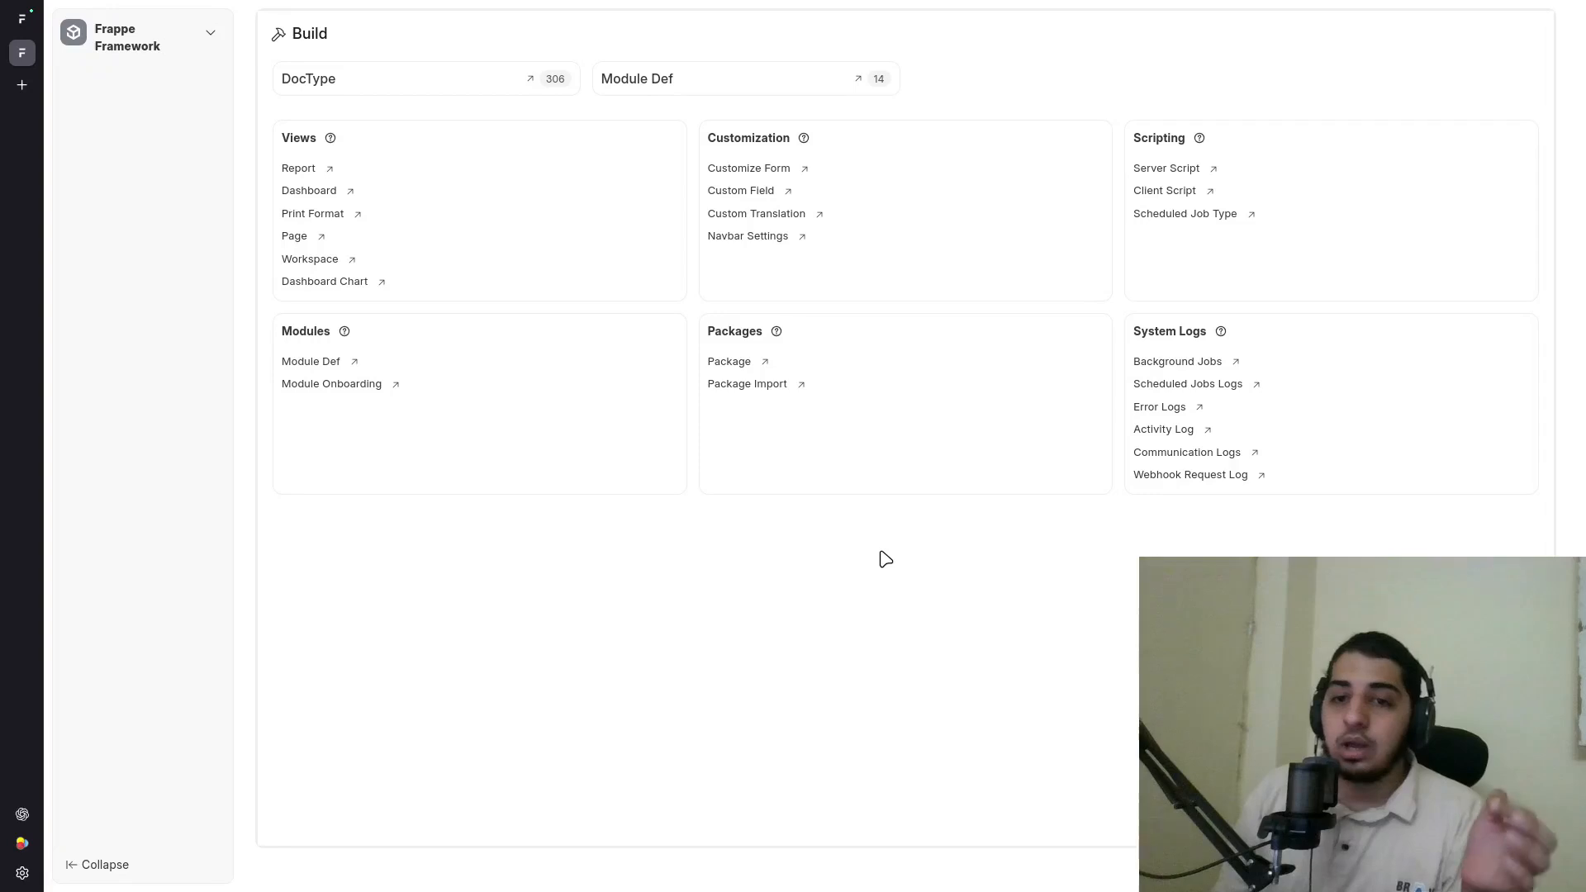
left_click(207, 48)
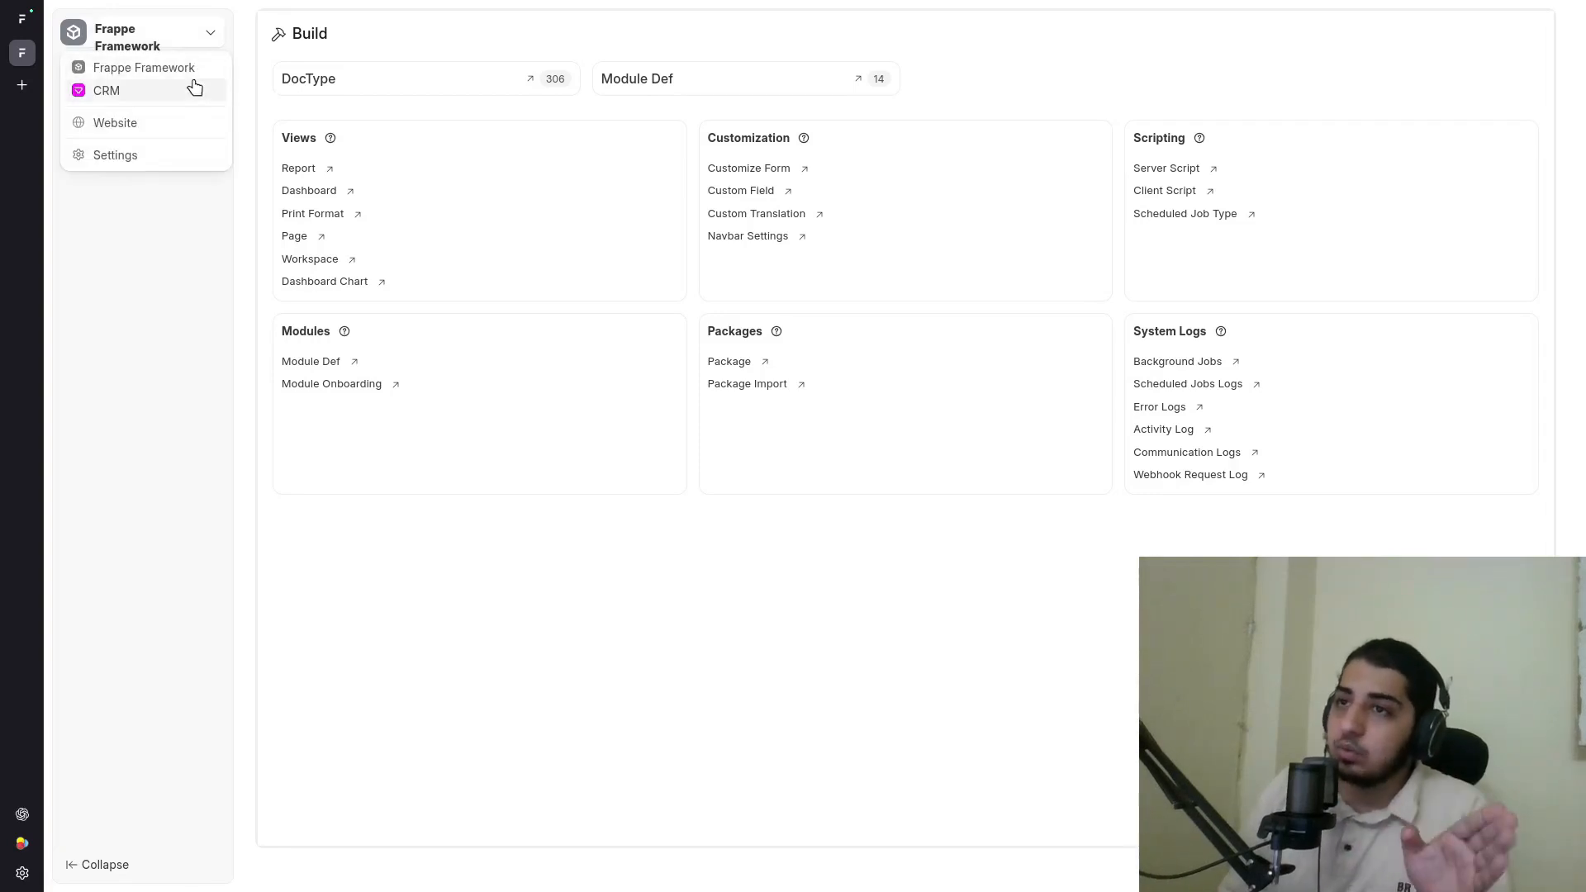
left_click(193, 90)
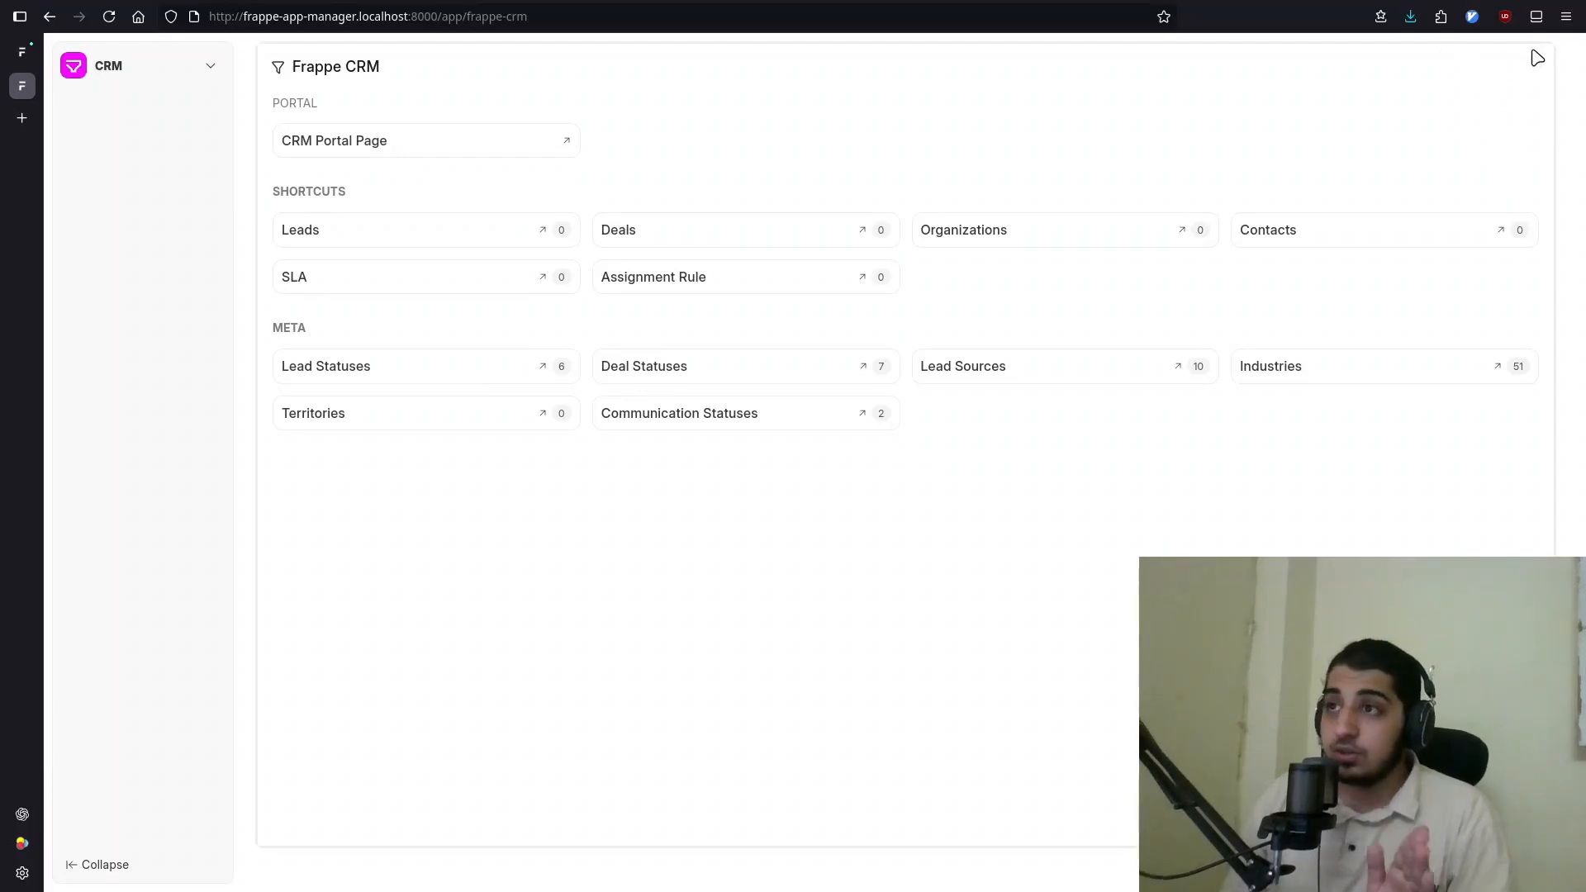
Step: Open the site's DocType list by changing the end of the page address to the doctype route
left_click(728, 16)
left_click(727, 16)
key("BackSpace")
key("BackSpace")
key("BackSpace")
key("BackSpace")
key("BackSpace")
key("BackSpace")
key("BackSpace")
key("BackSpace")
key("BackSpace")
key("BackSpace")
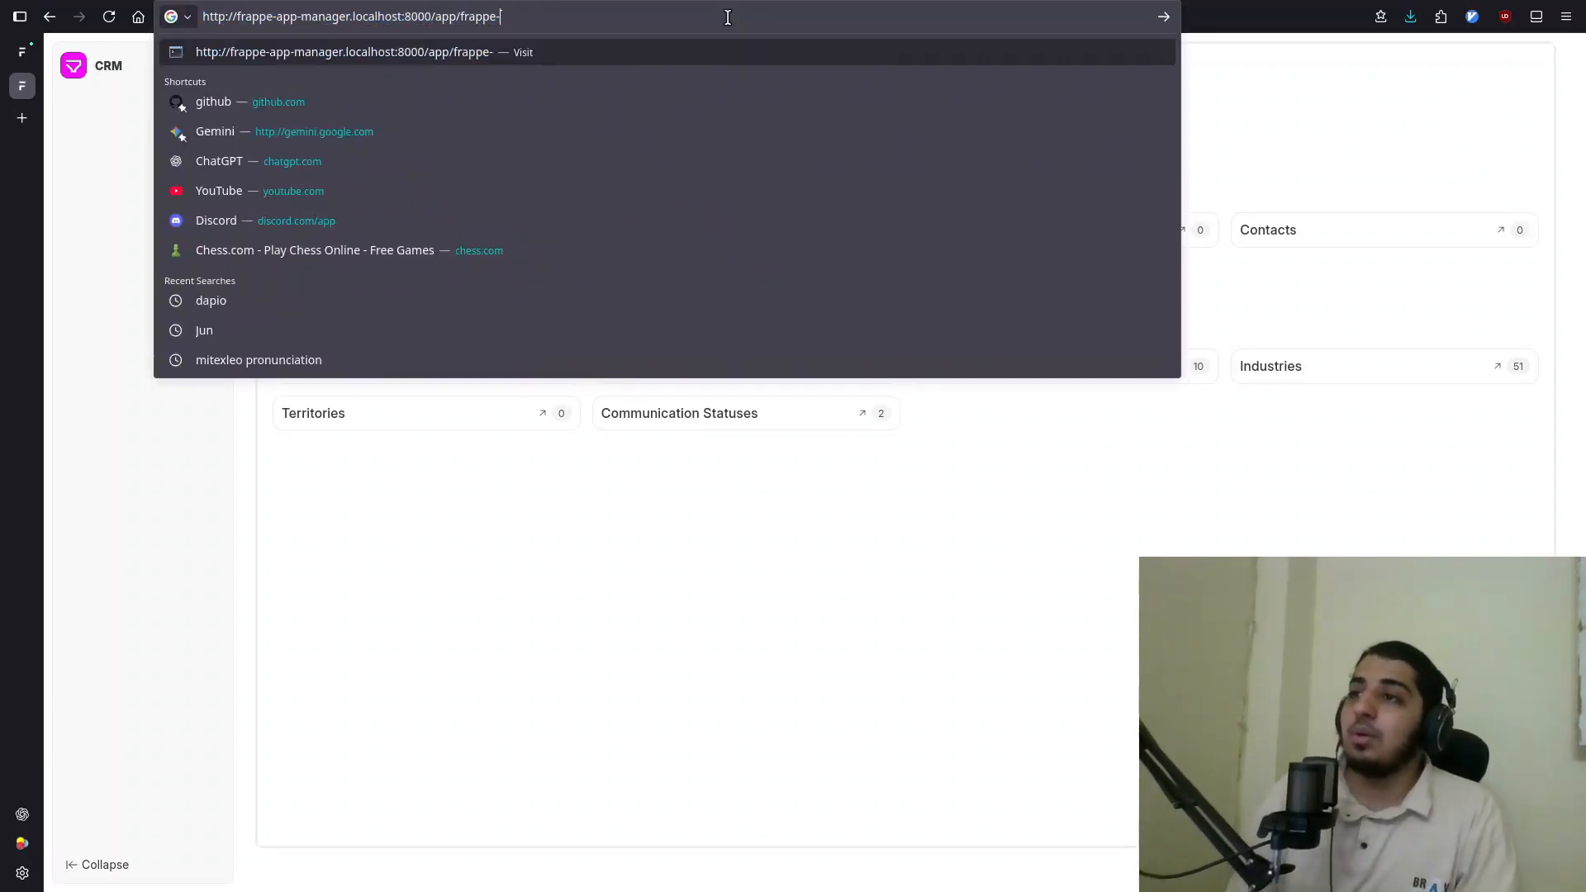
type("doctype/")
key("Return")
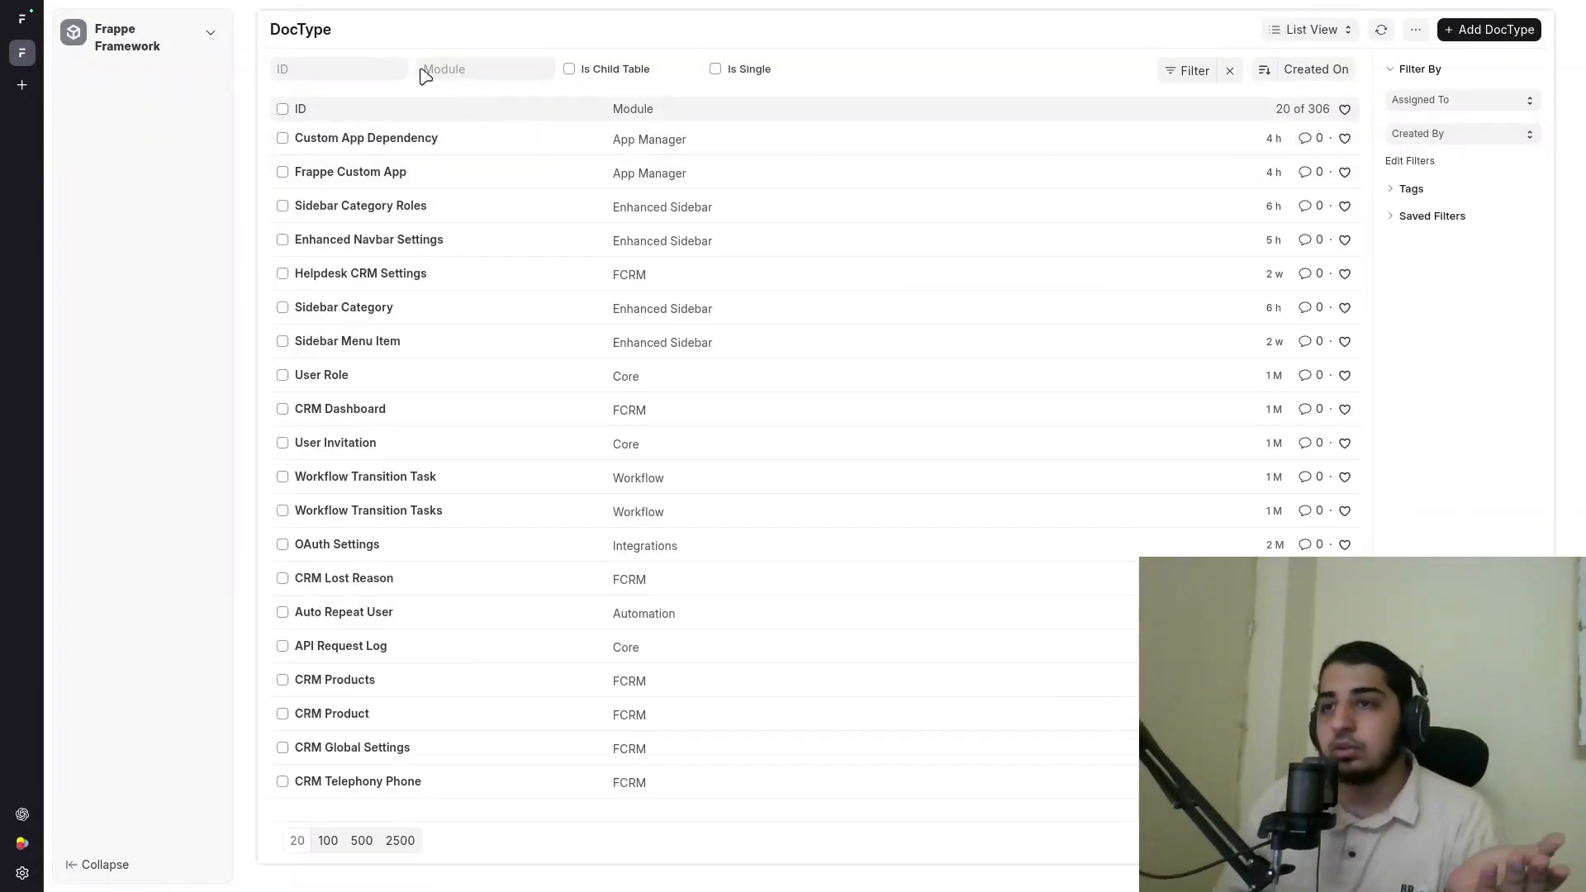
Step: Filter the DocType list by ID "enhan", open the Enhanced Navbar Settings DocType, and go to its settings form
left_click(369, 63)
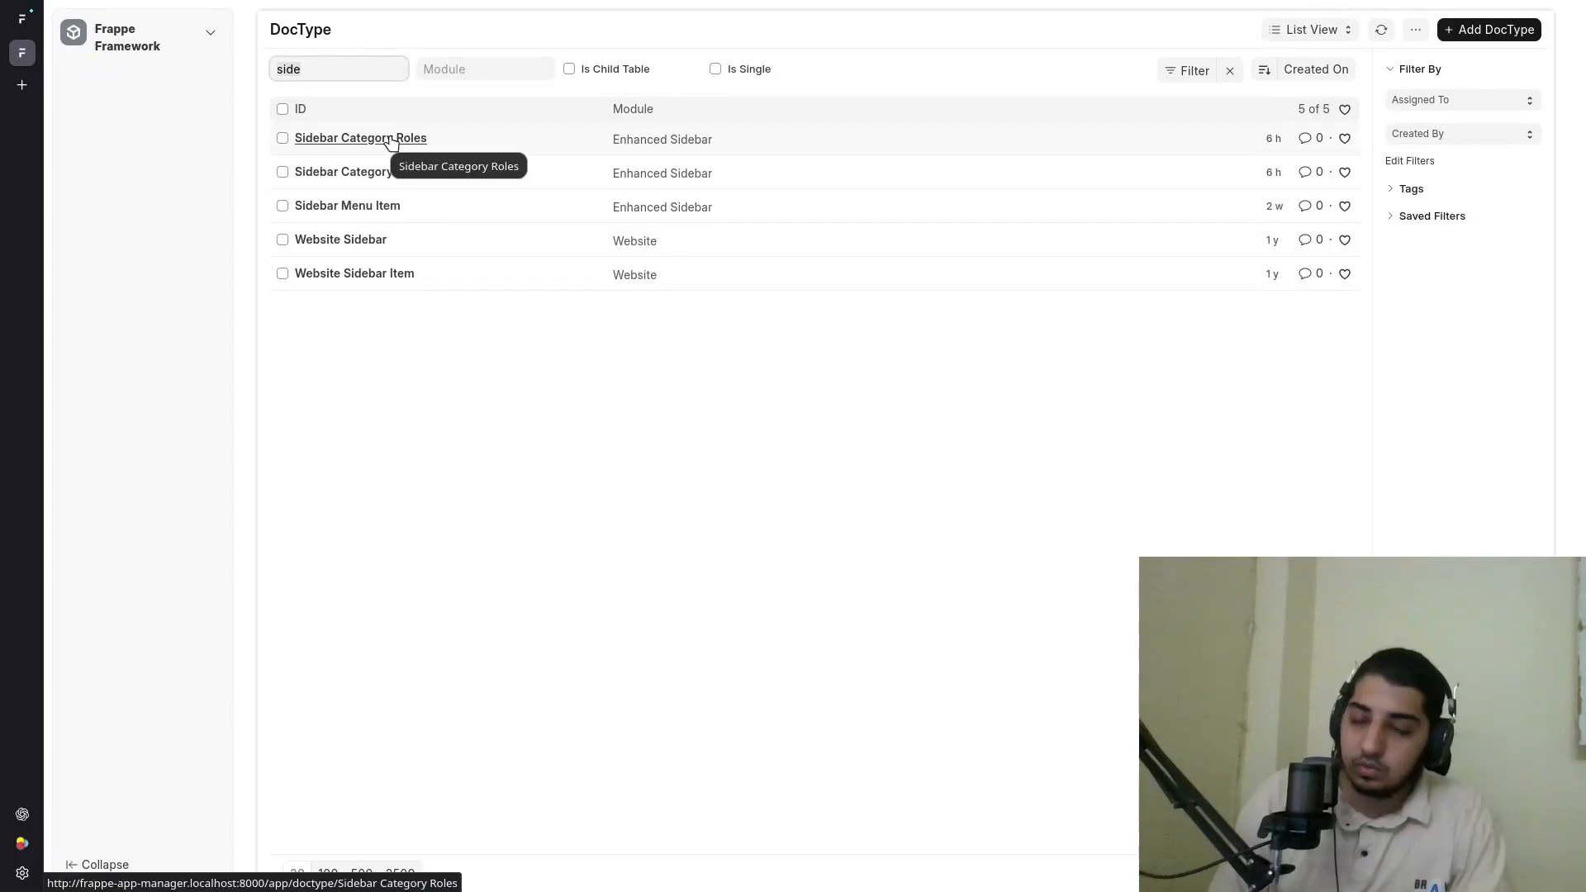
key("ctrl+a")
type("enhan")
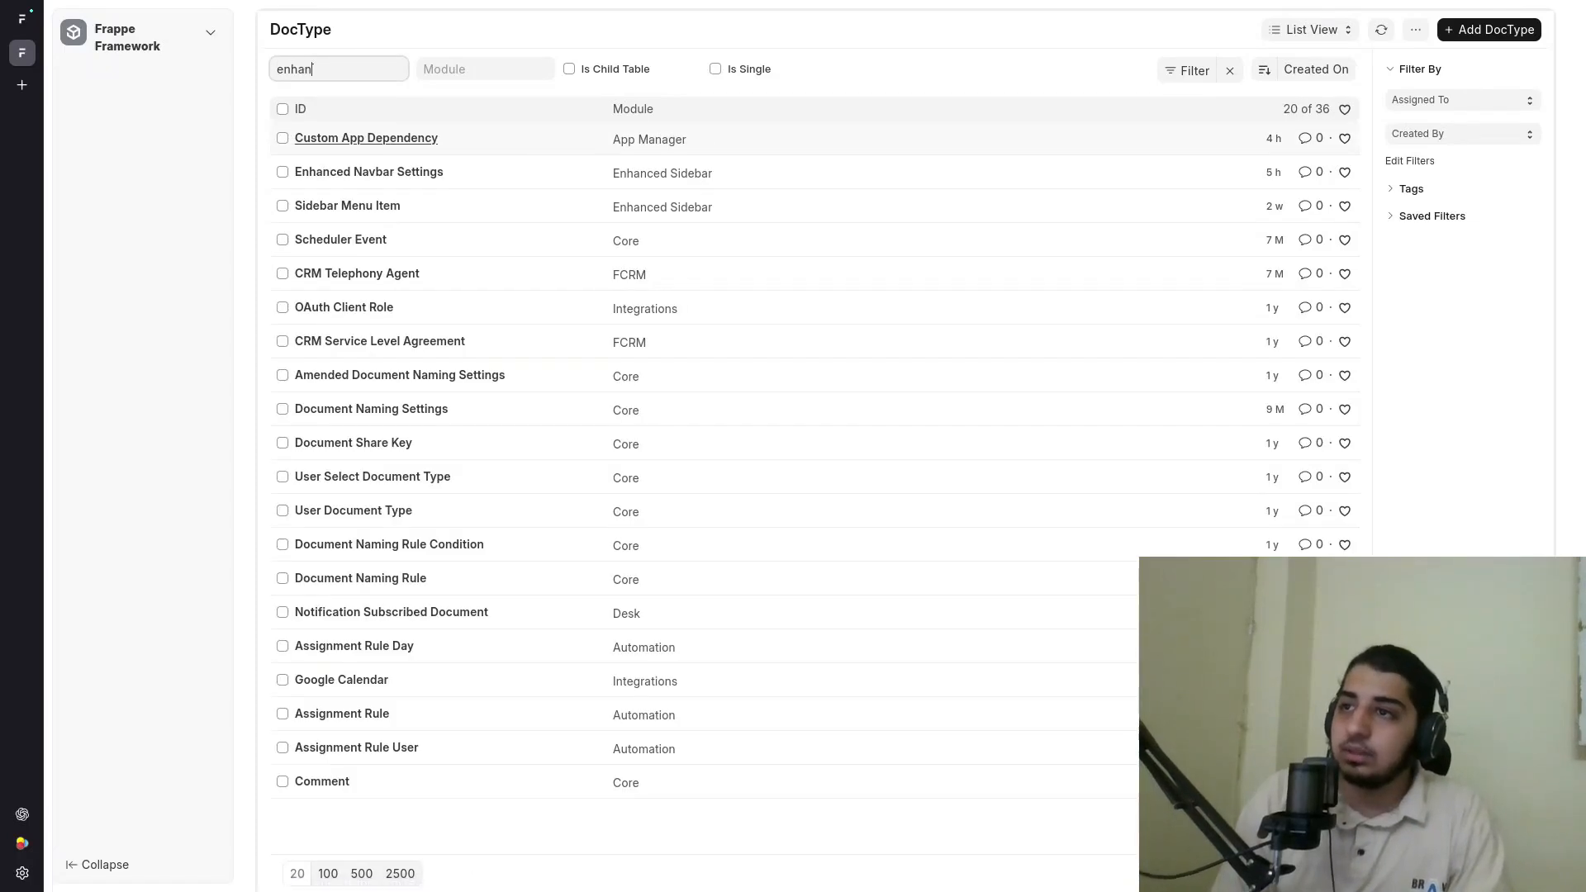
left_click(395, 140)
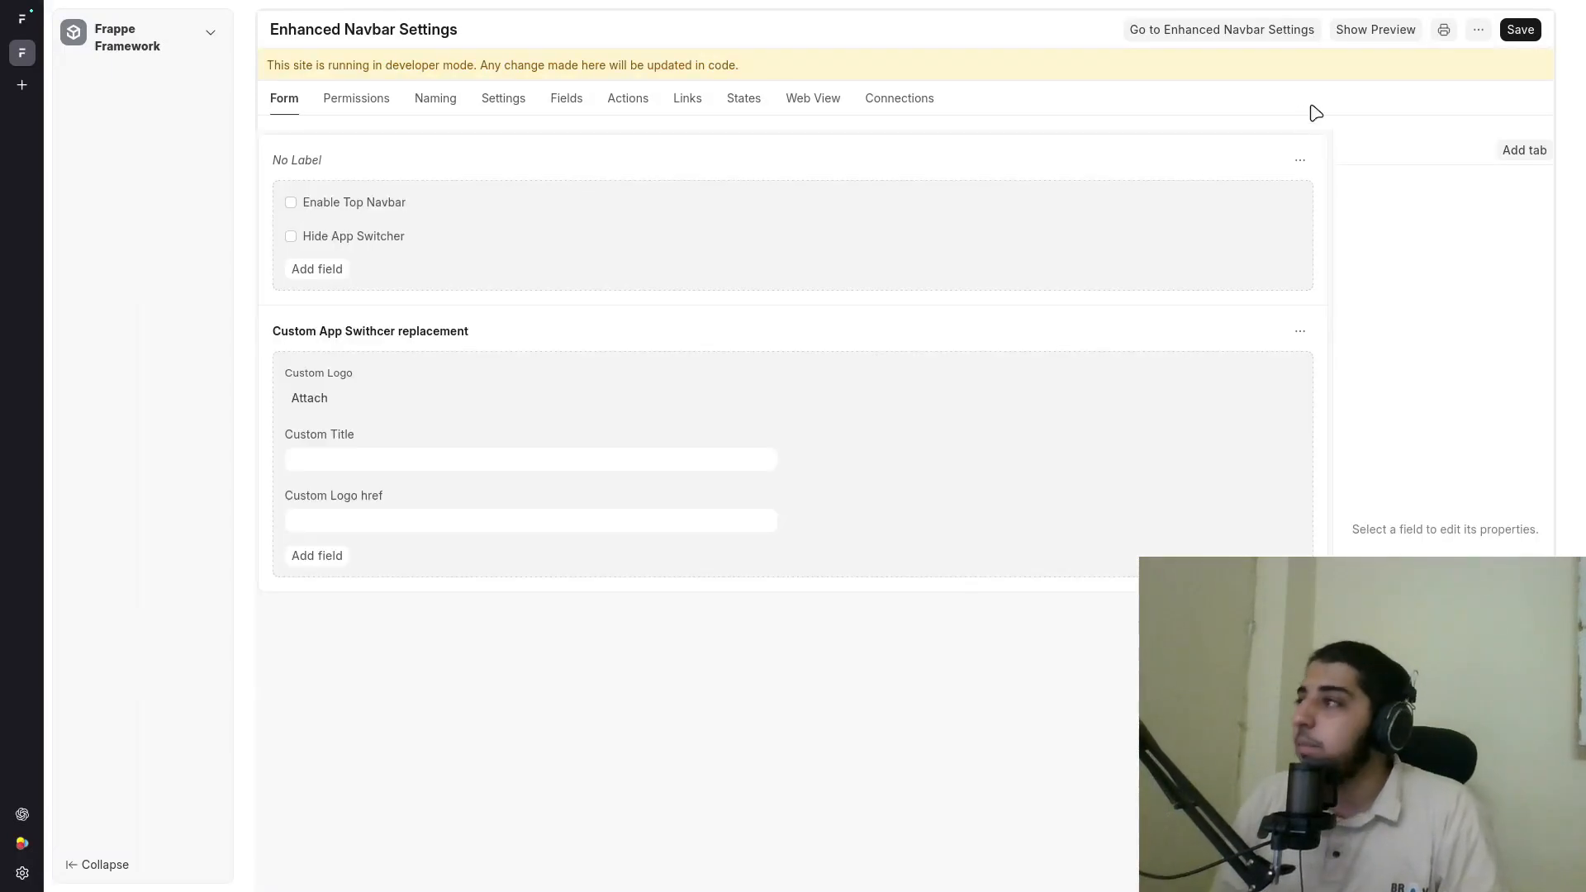
left_click(1251, 39)
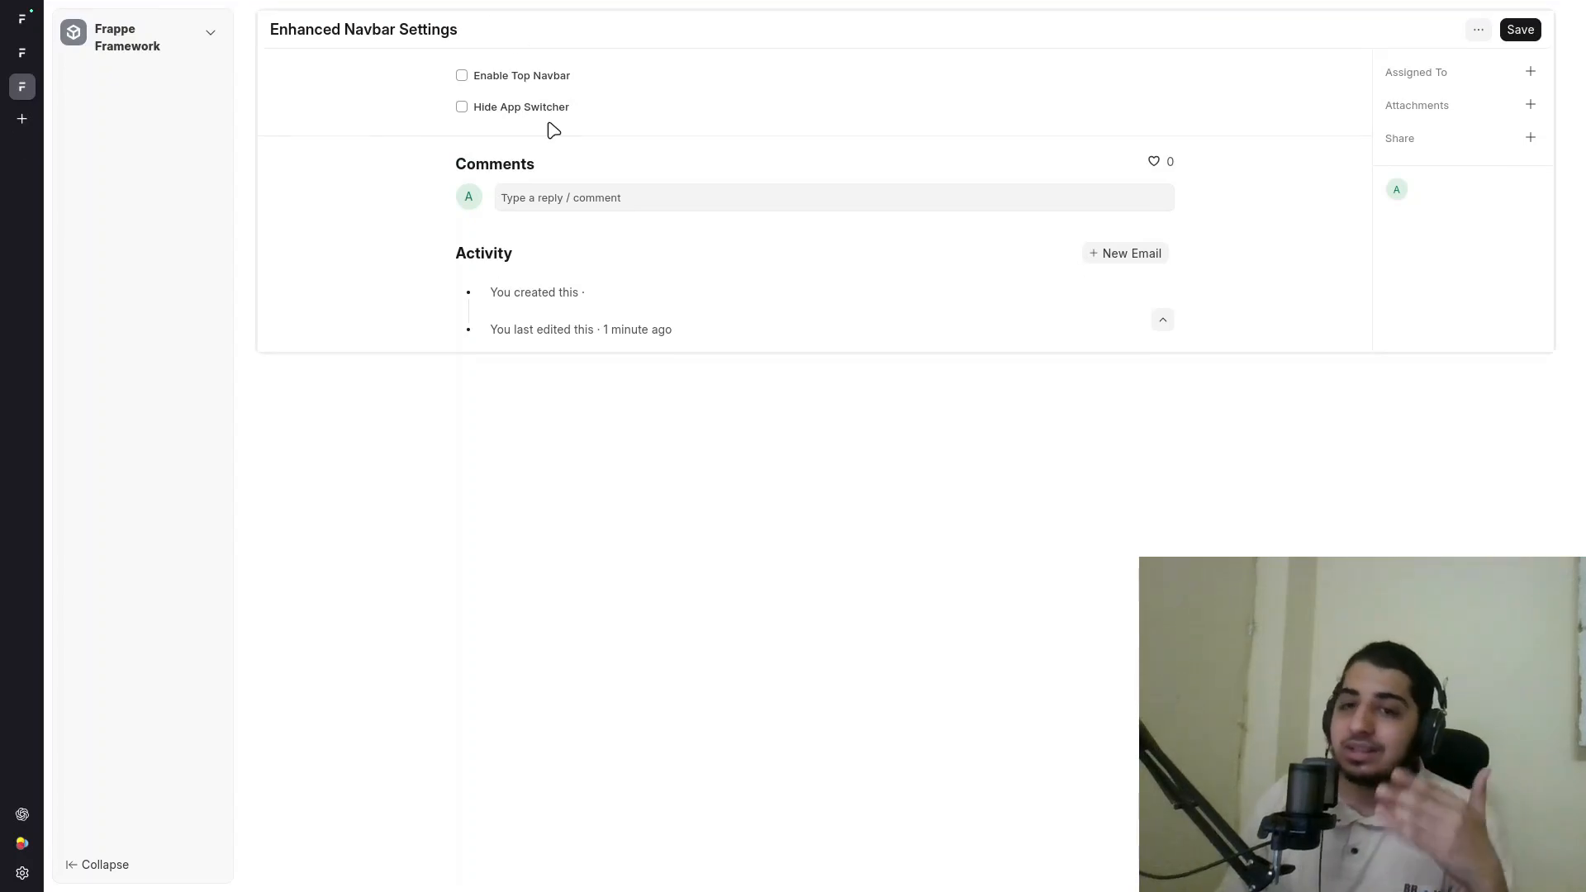
Step: Enable Top Navbar and Hide App Switcher, and attach rukn-logo.png from the file library as the Custom Logo
left_click(511, 83)
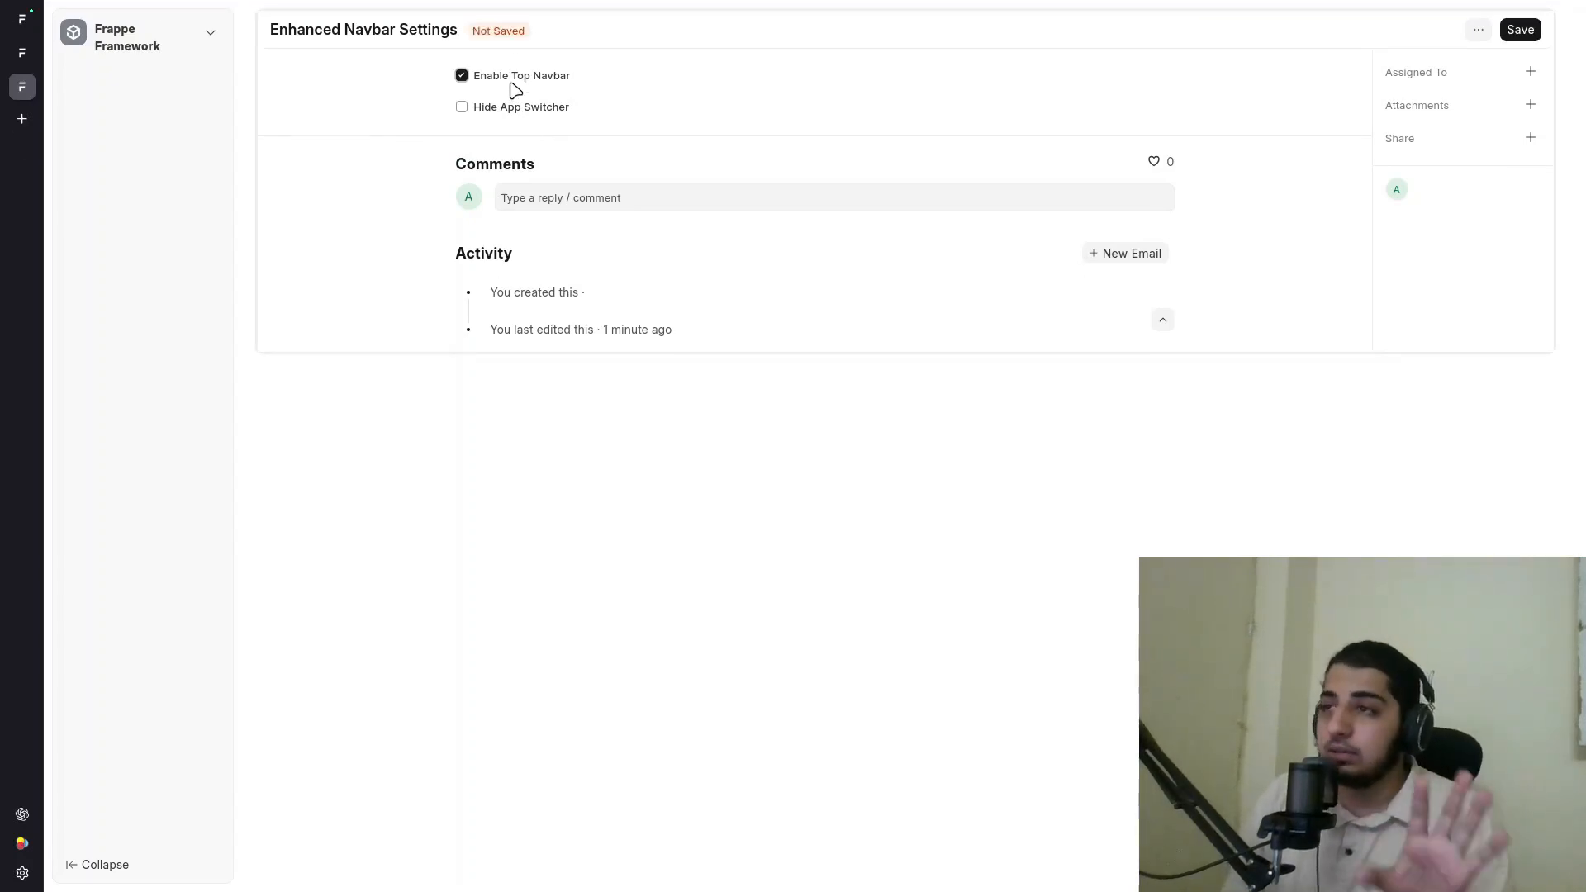
left_click(564, 112)
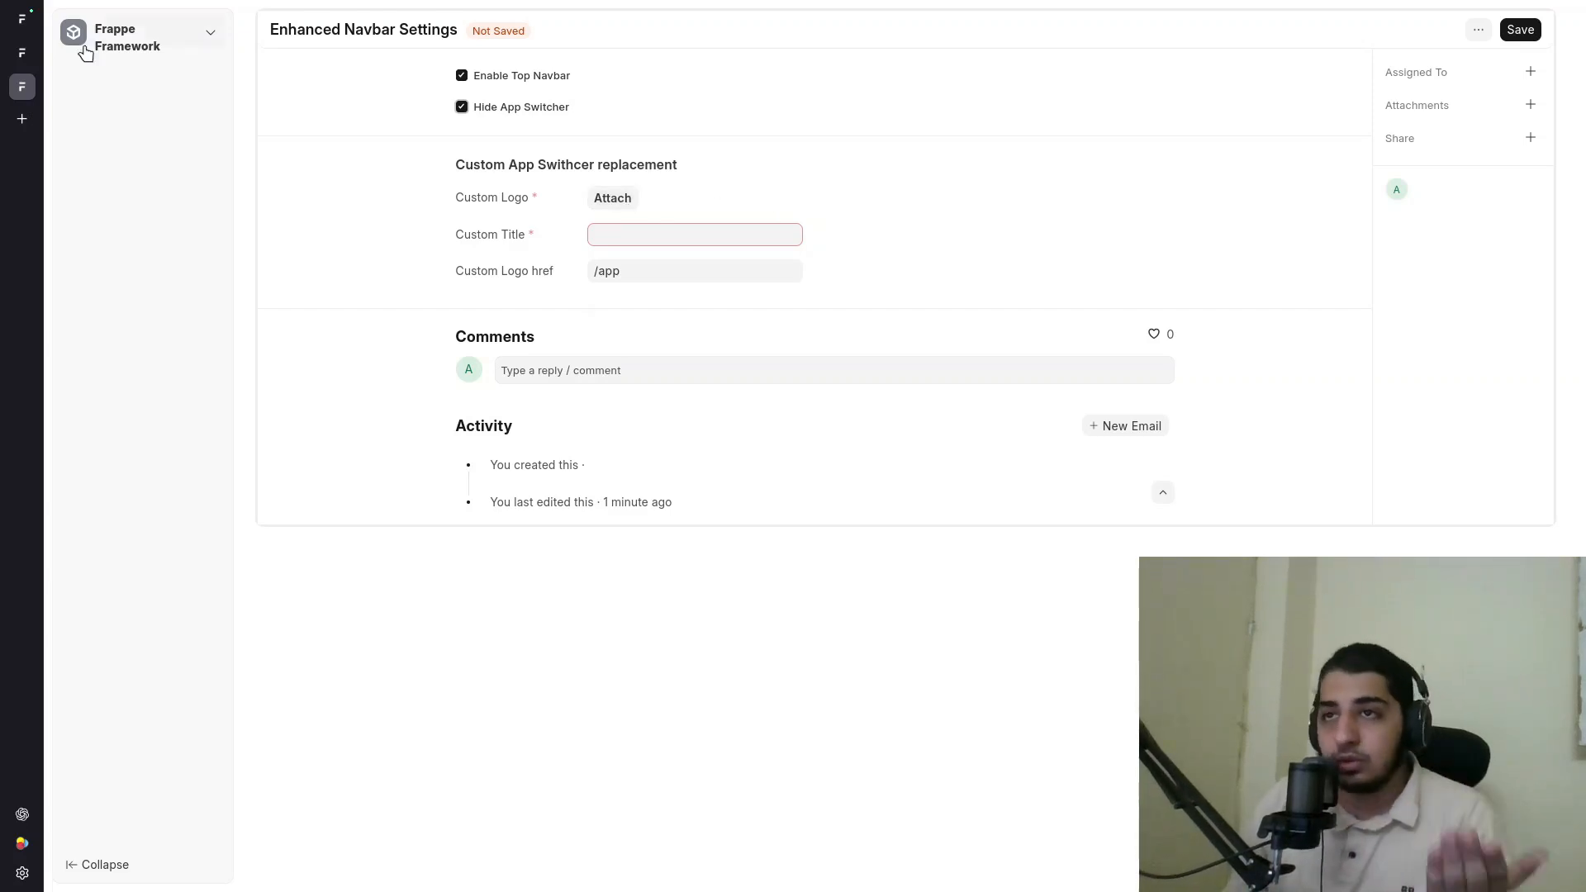
left_click(626, 200)
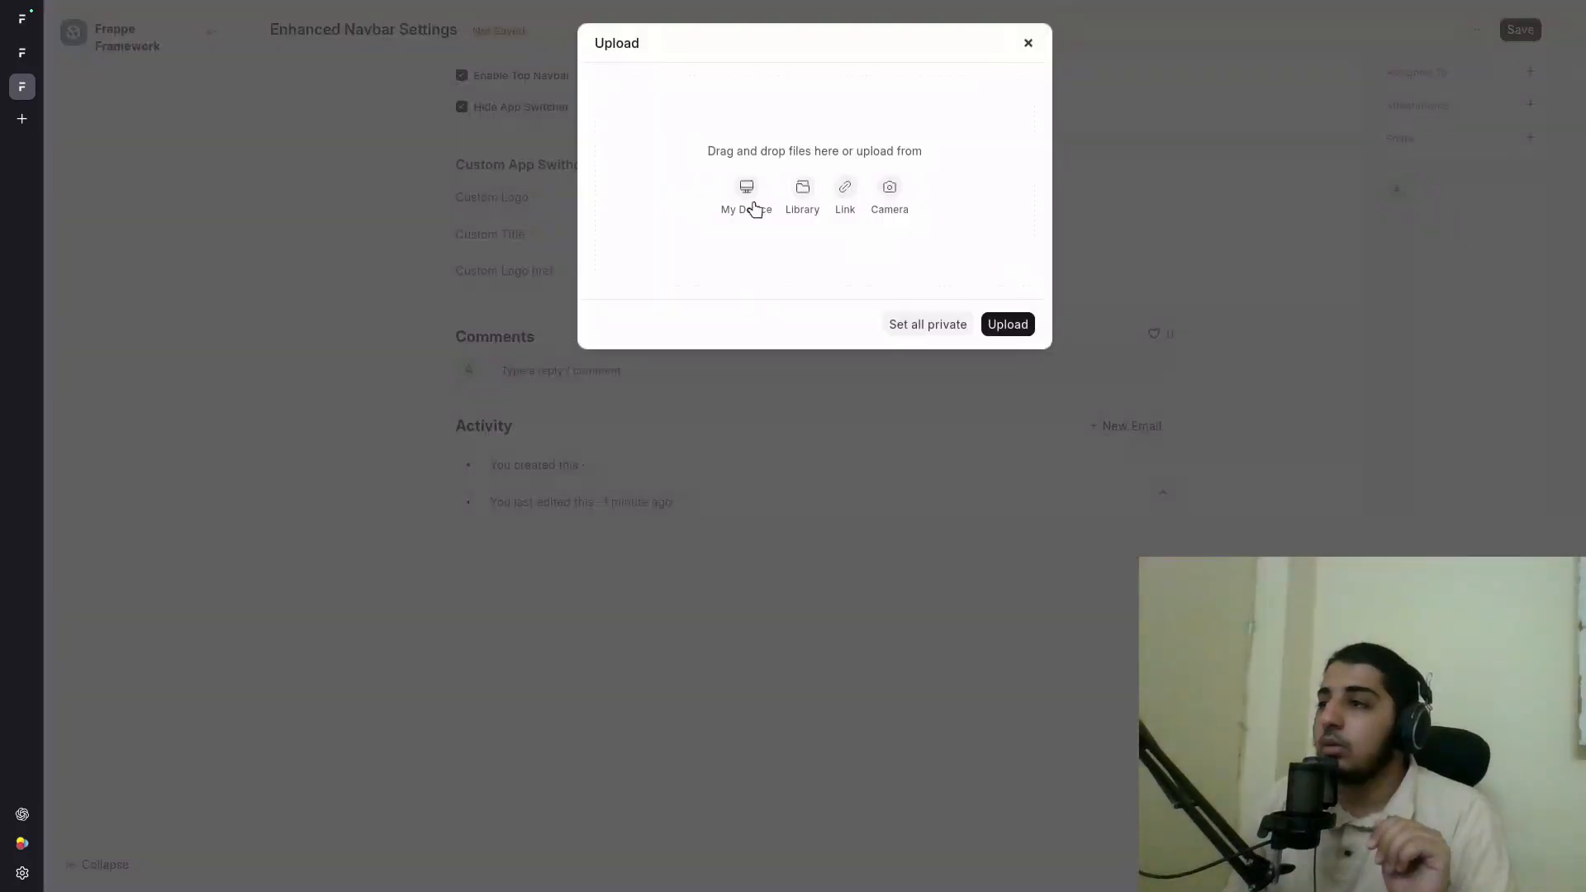
left_click(808, 211)
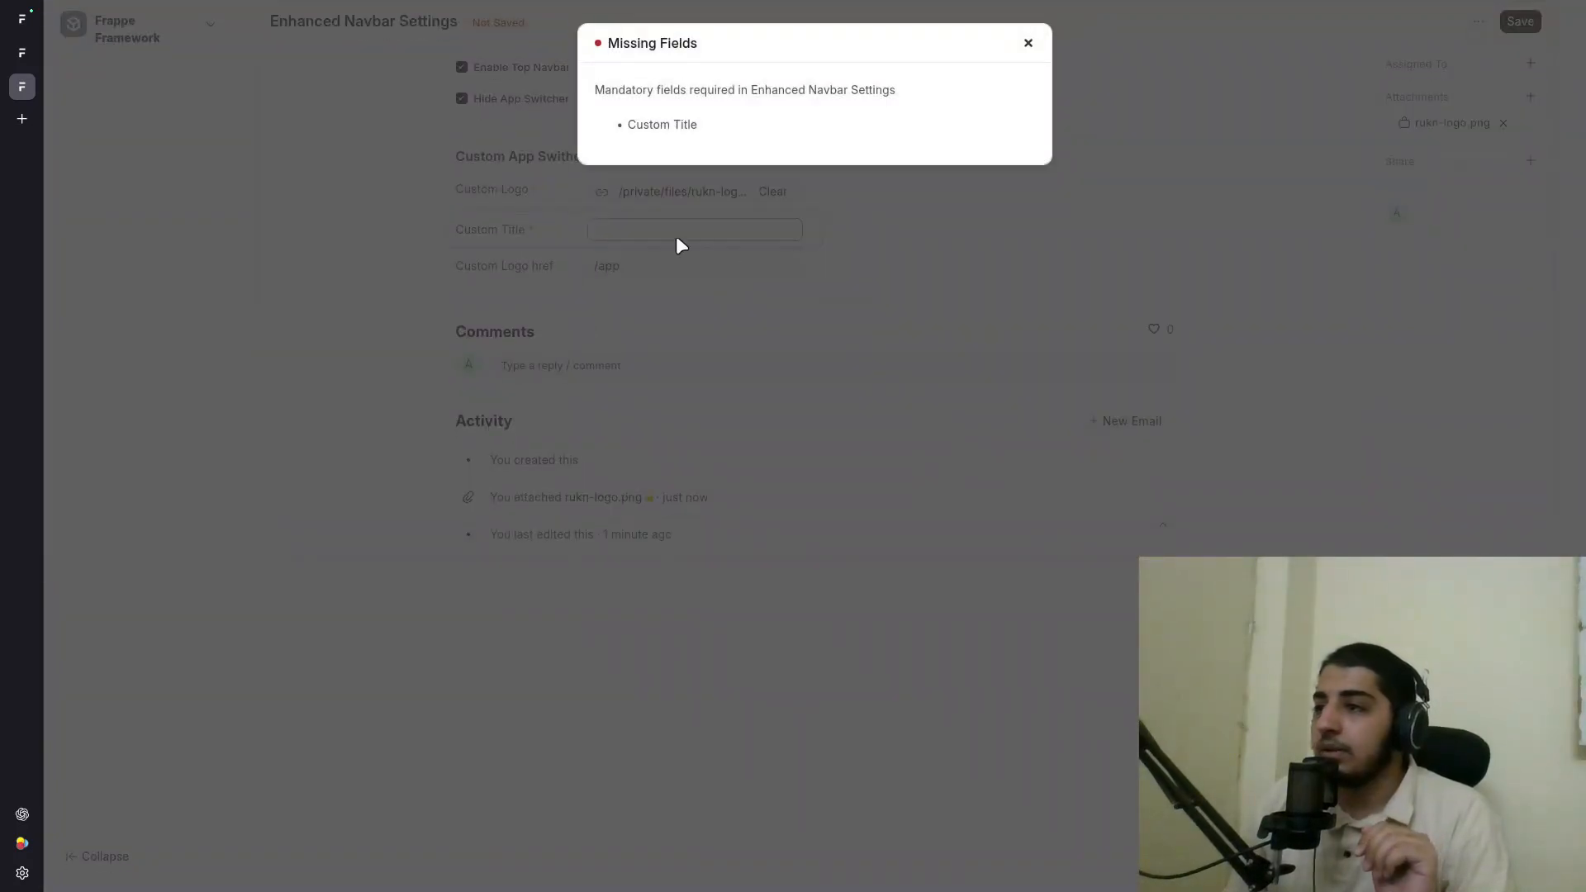
Step: Set the Custom Title to Rukn, save Enhanced Navbar Settings, and reload the page
left_click(1027, 45)
left_click(626, 231)
type("Ru")
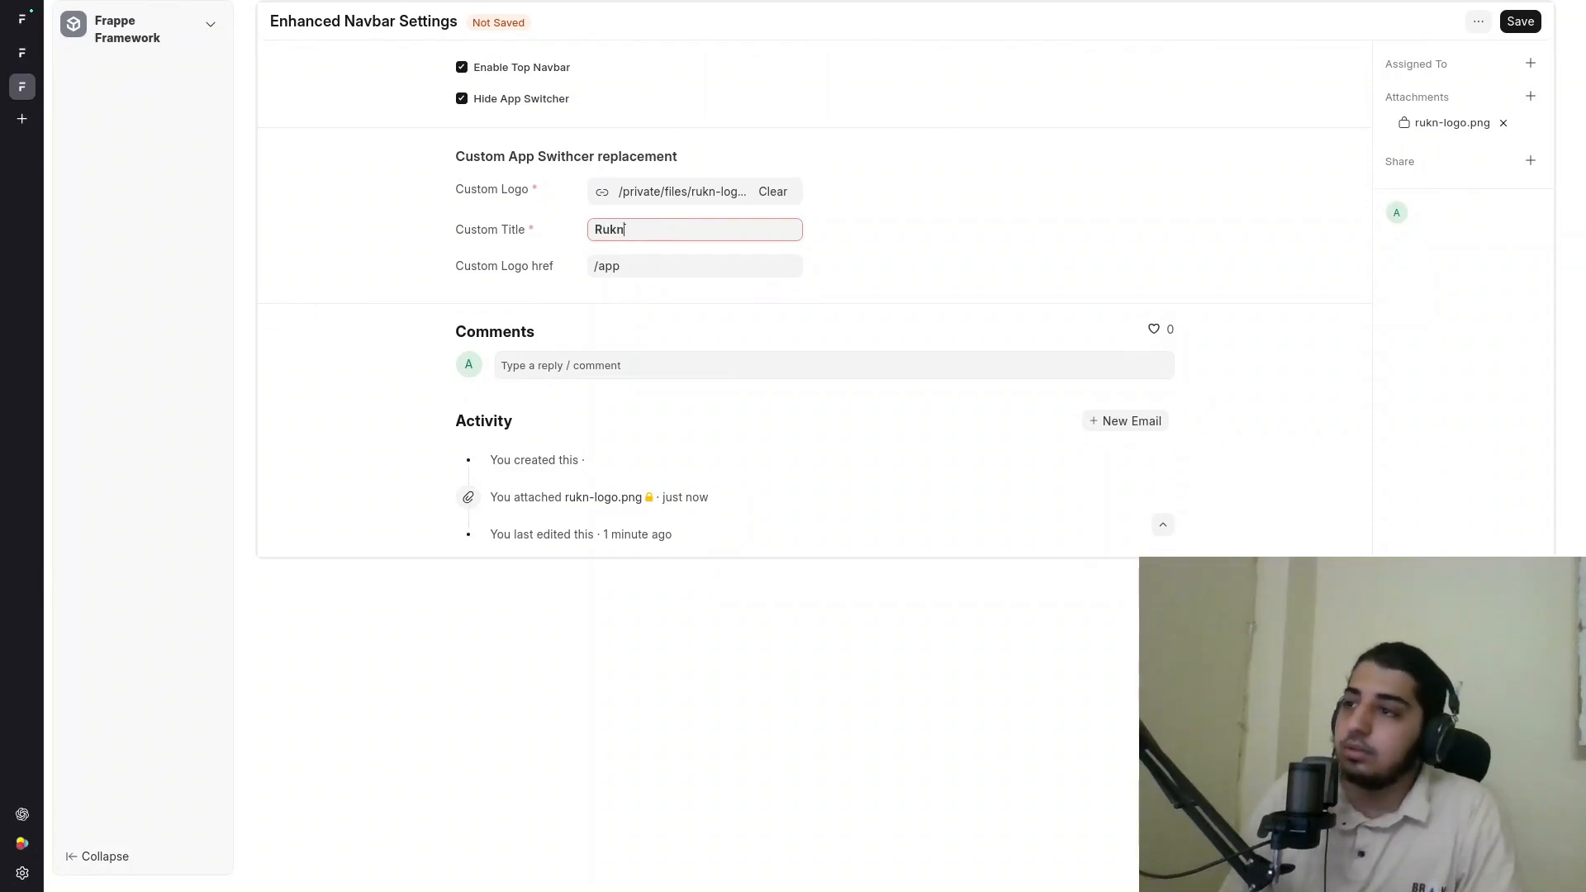
type("kn")
left_click(1520, 22)
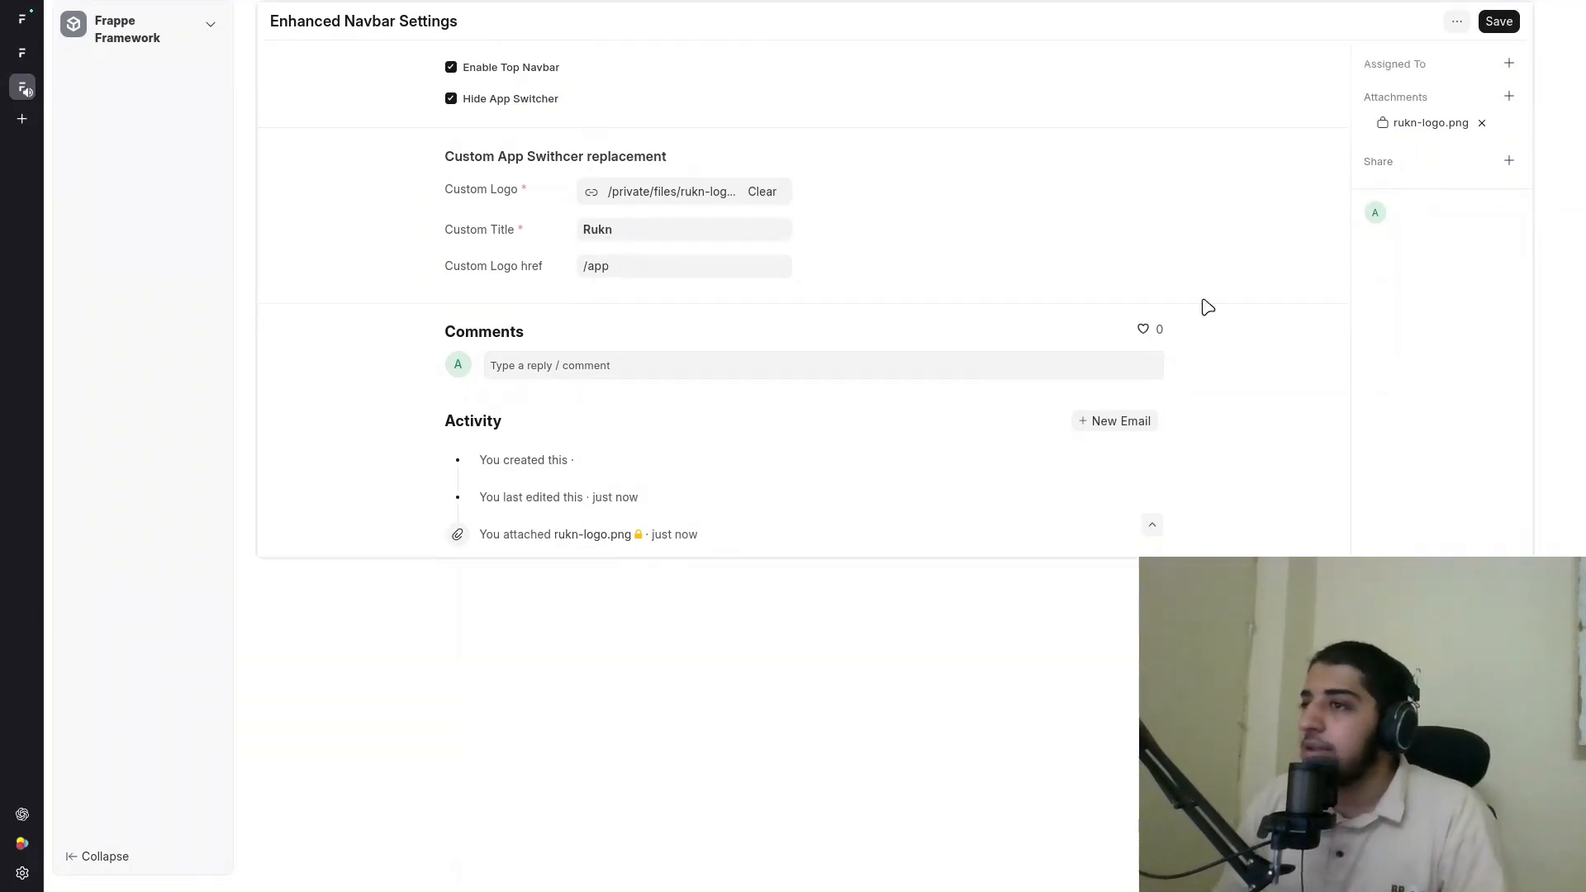
left_click(109, 13)
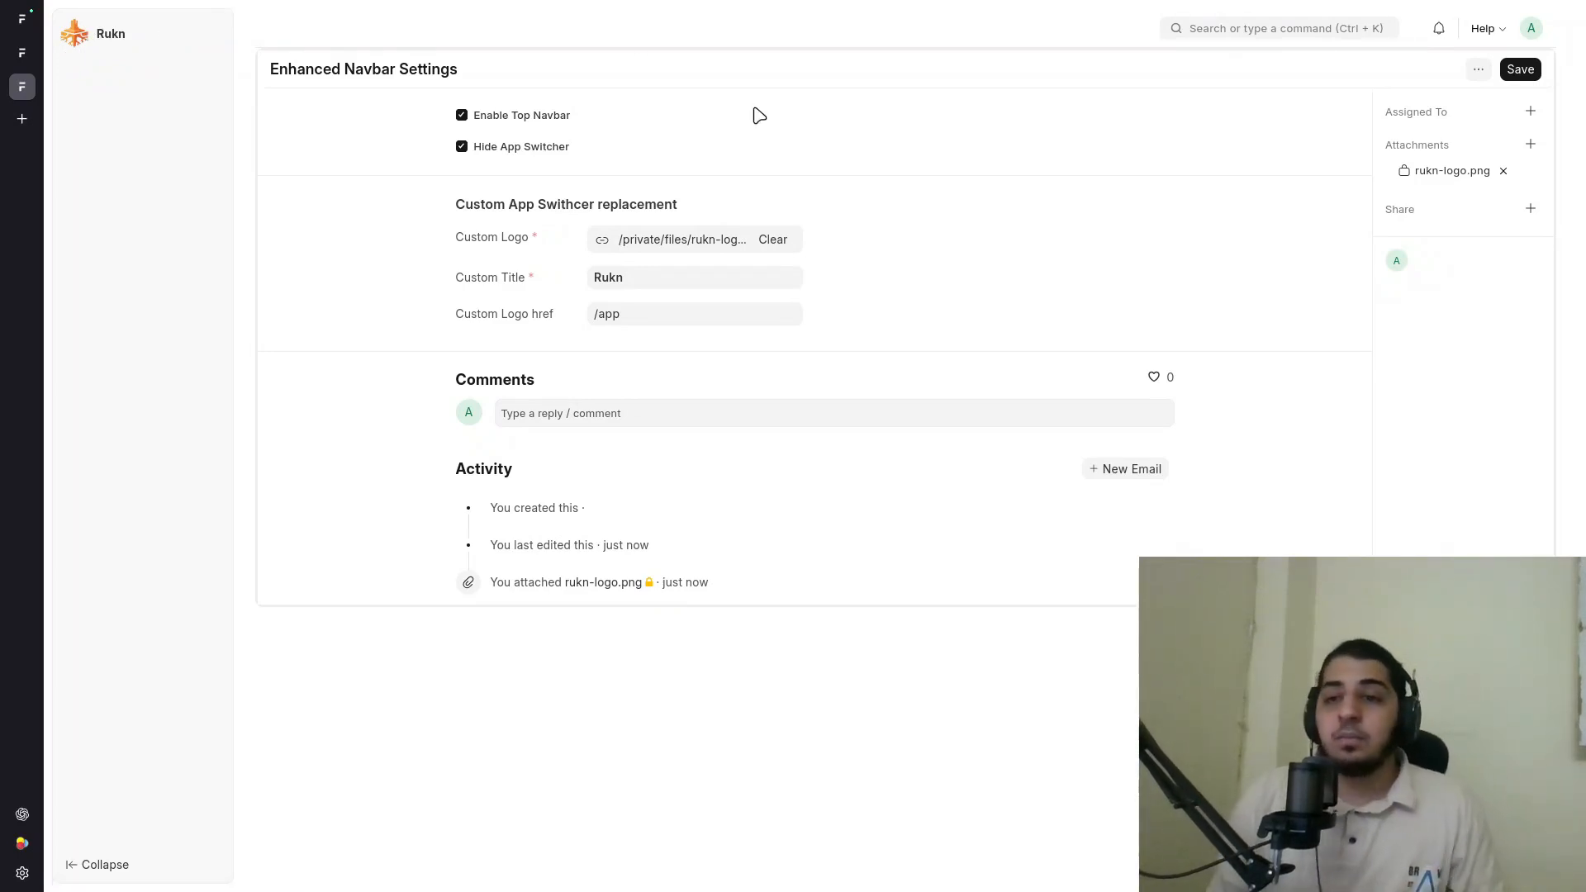
Step: Search for "category" and open the Sidebar Category list
left_click(1278, 25)
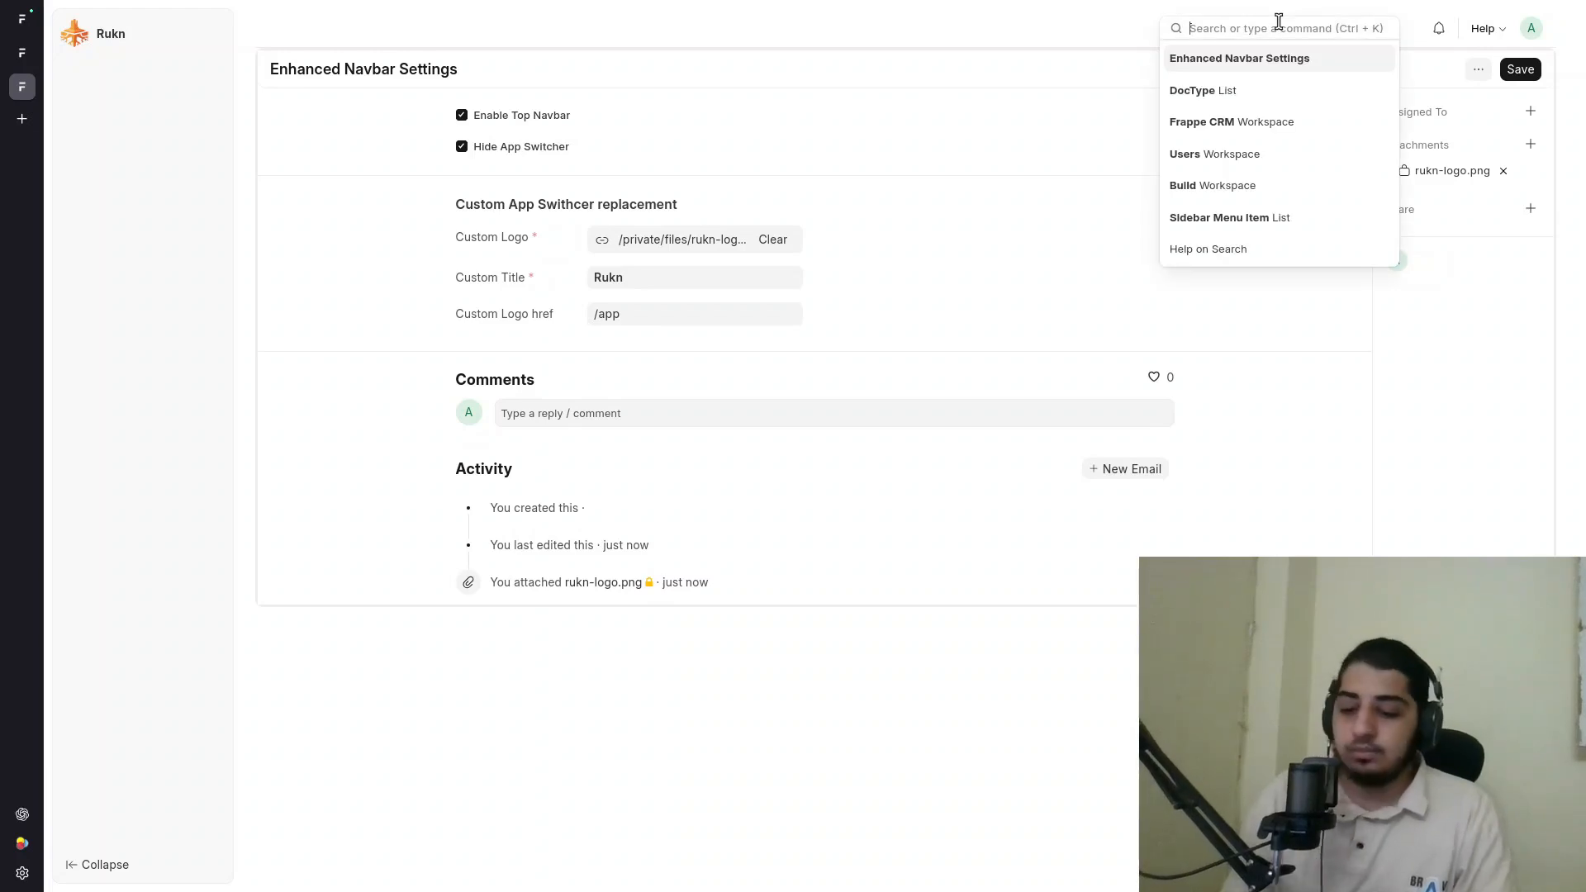
type("category")
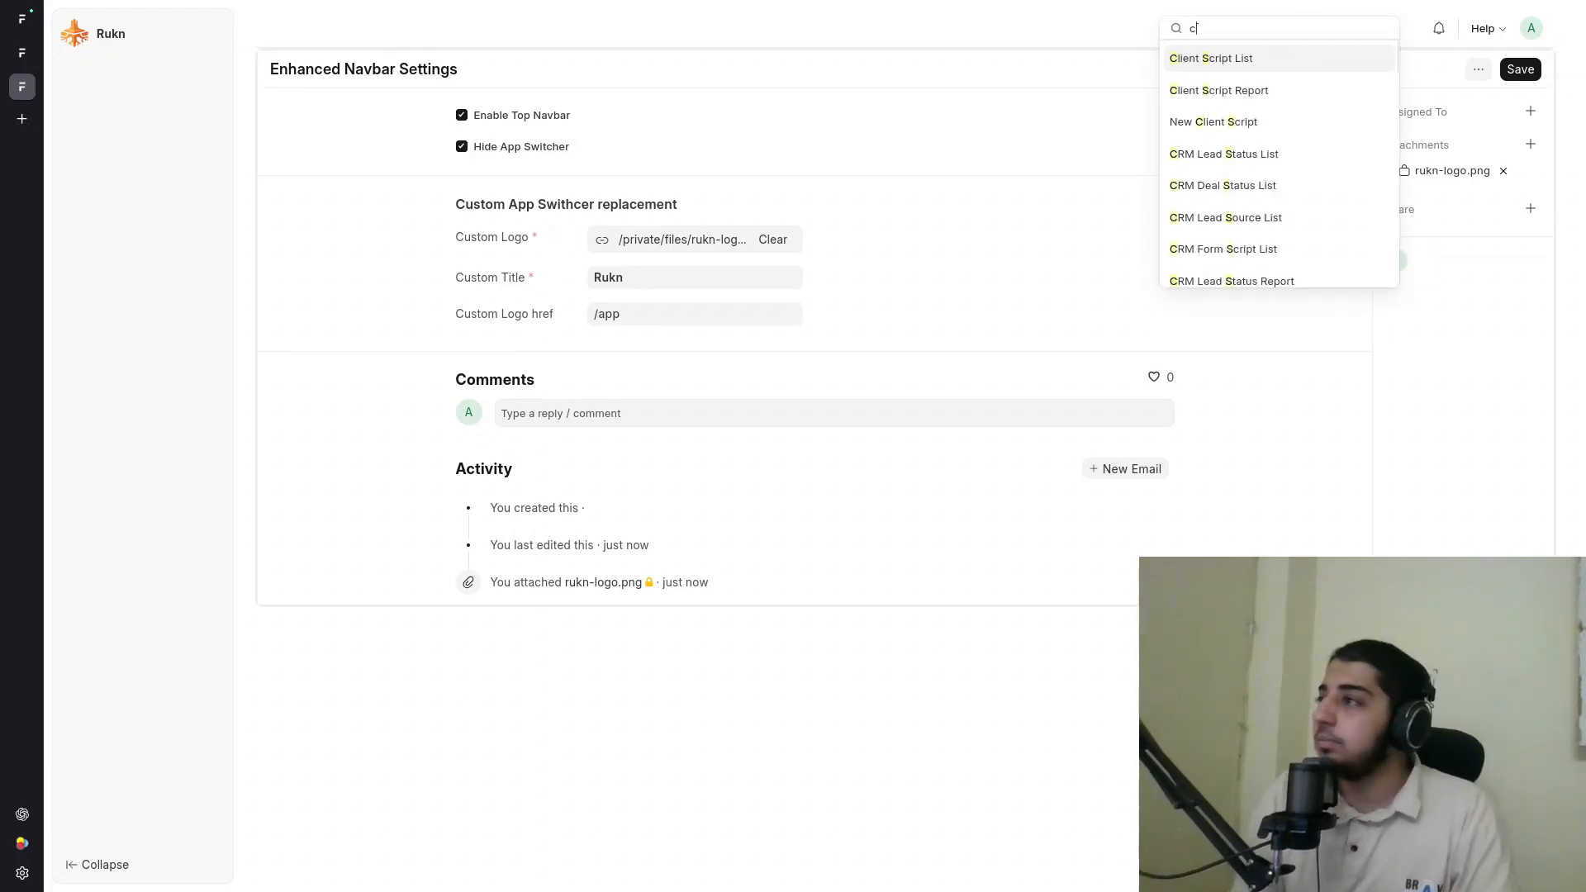
key("Down")
key("Down")
key("Down")
key("Down")
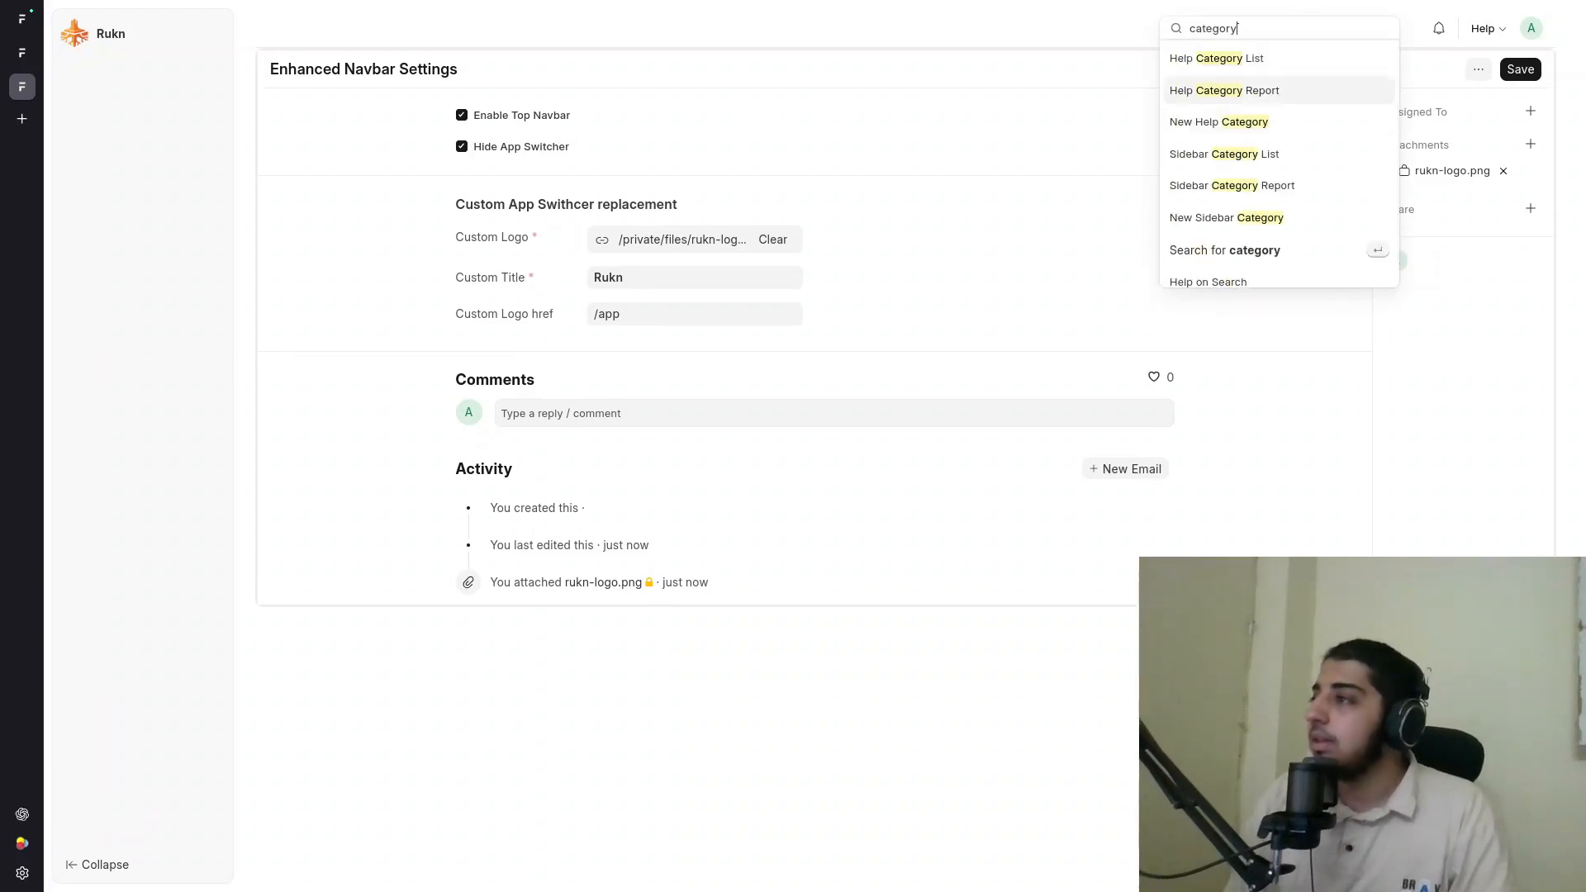
key("Up")
key("Return")
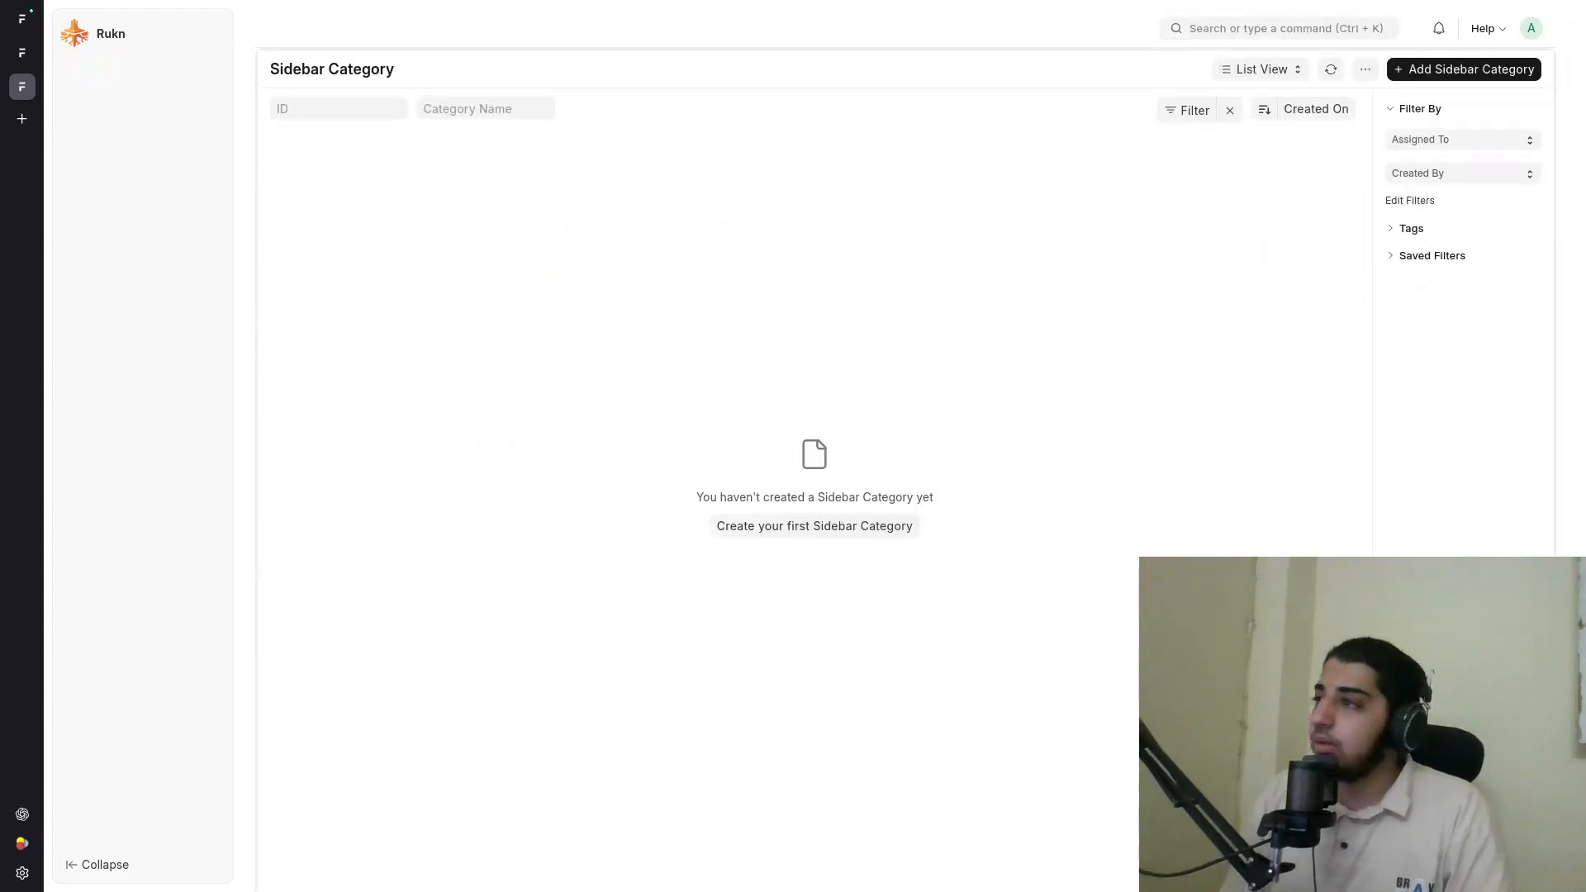
Step: Create and save a sidebar category named Settings, and return to the Sidebar Category list
left_click(1483, 73)
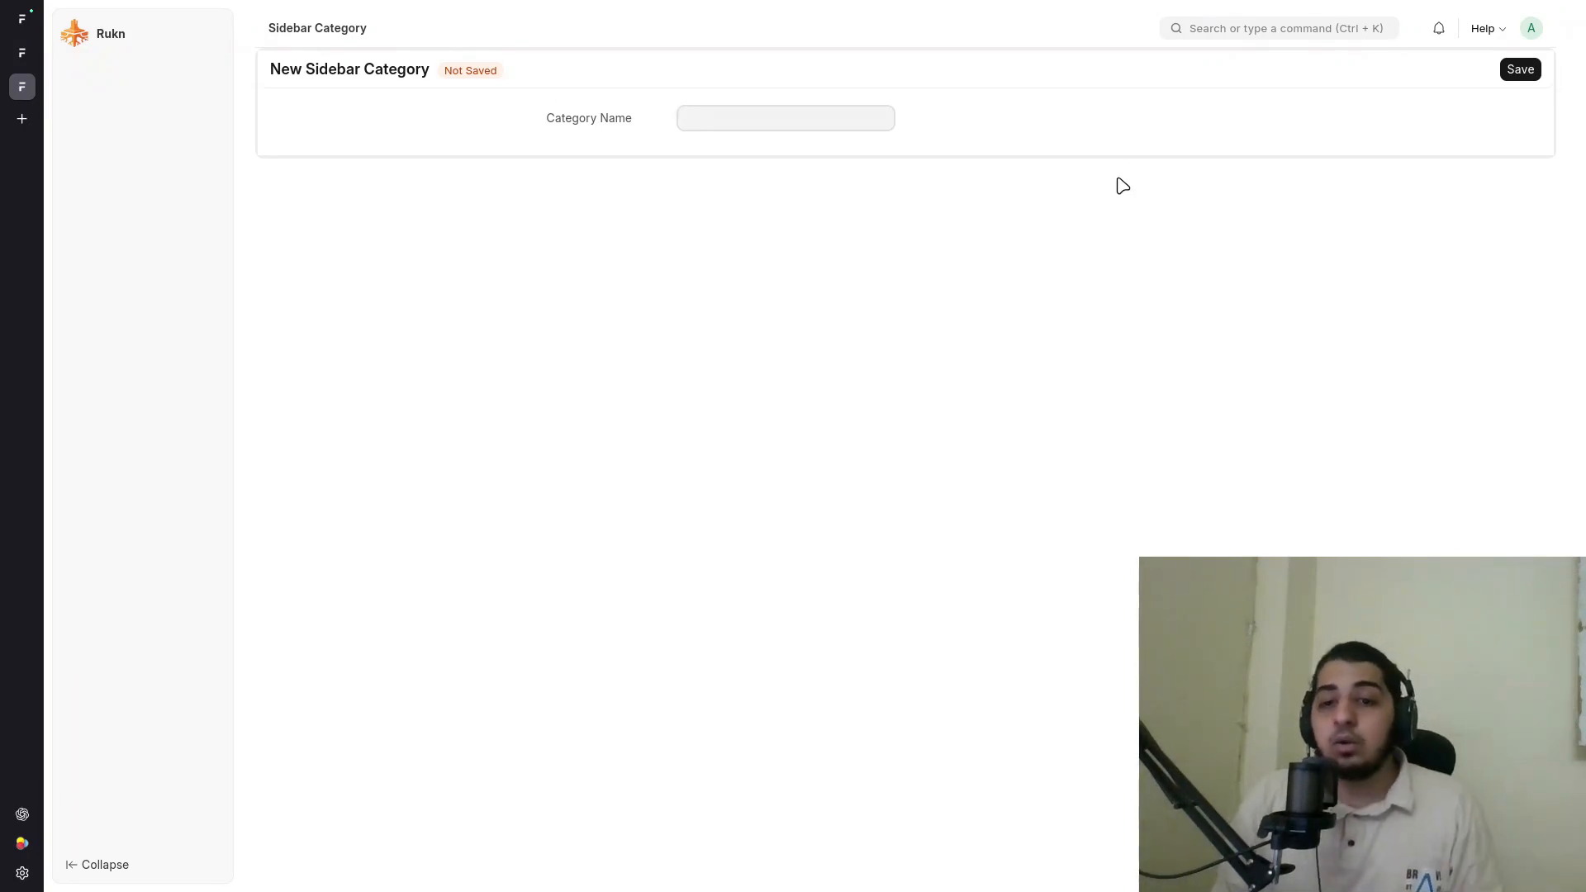
type("Settings")
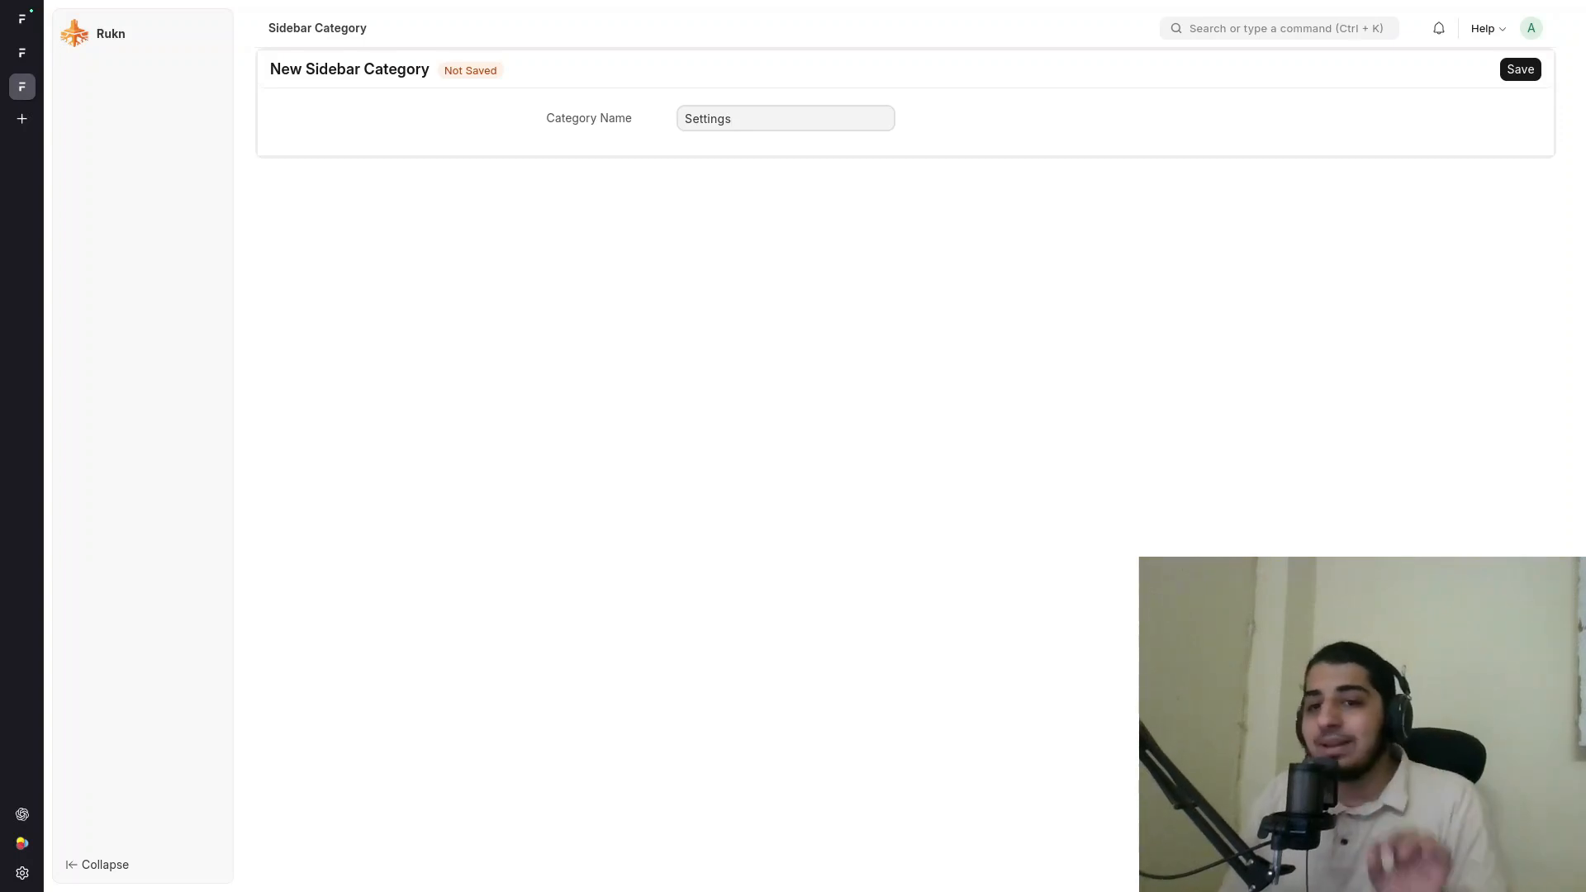
left_click(1520, 70)
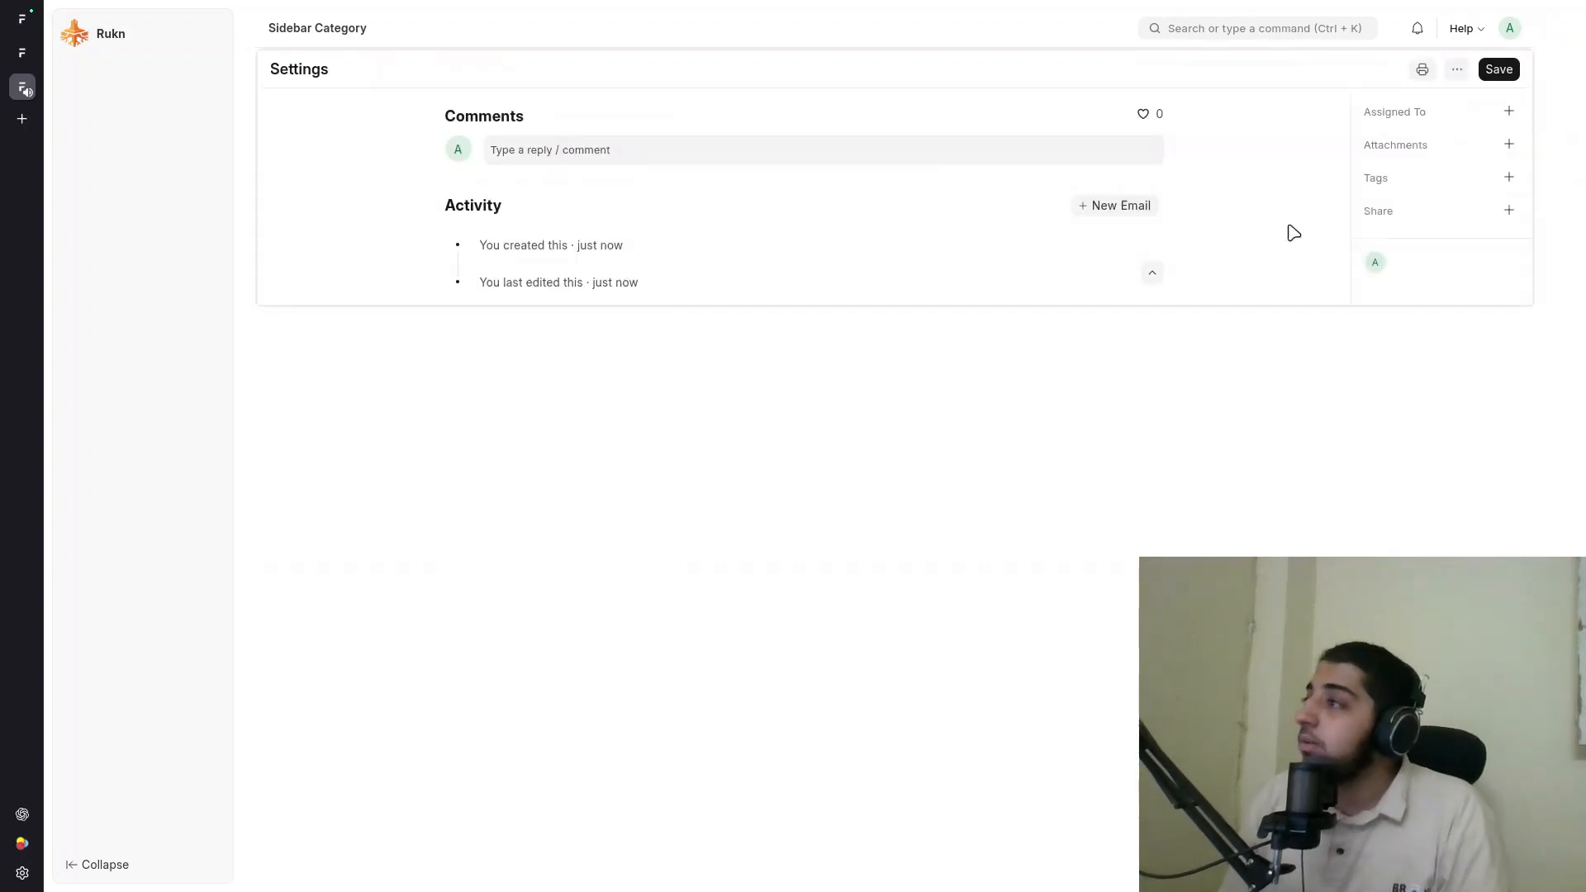
key("alt+Left")
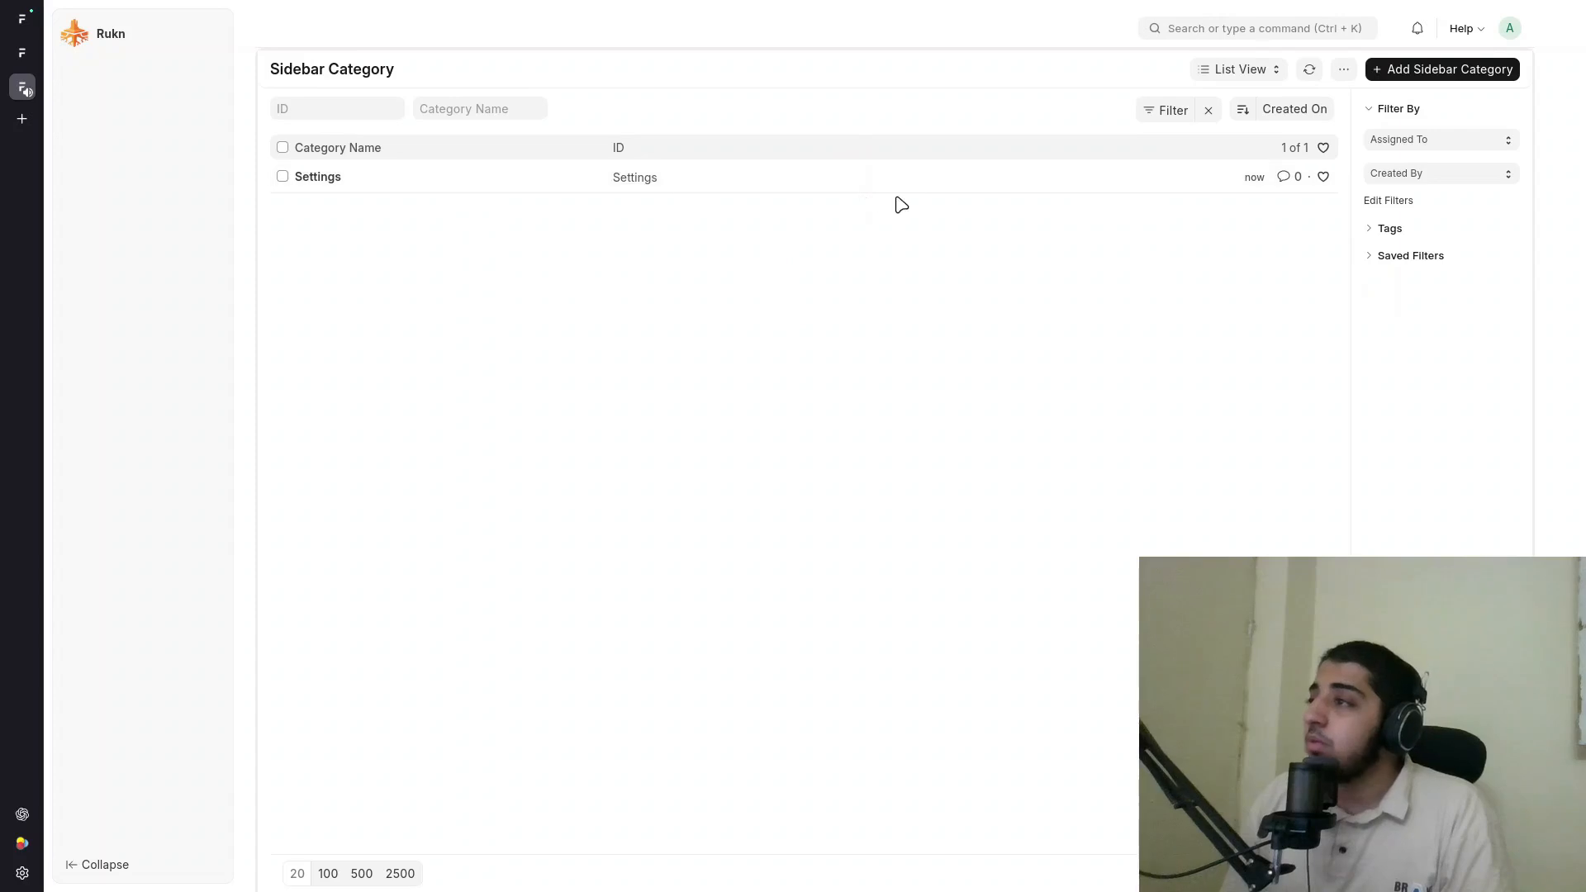
Step: Search for "sidebar menu" and open the Sidebar Menu Item list
left_click(1282, 31)
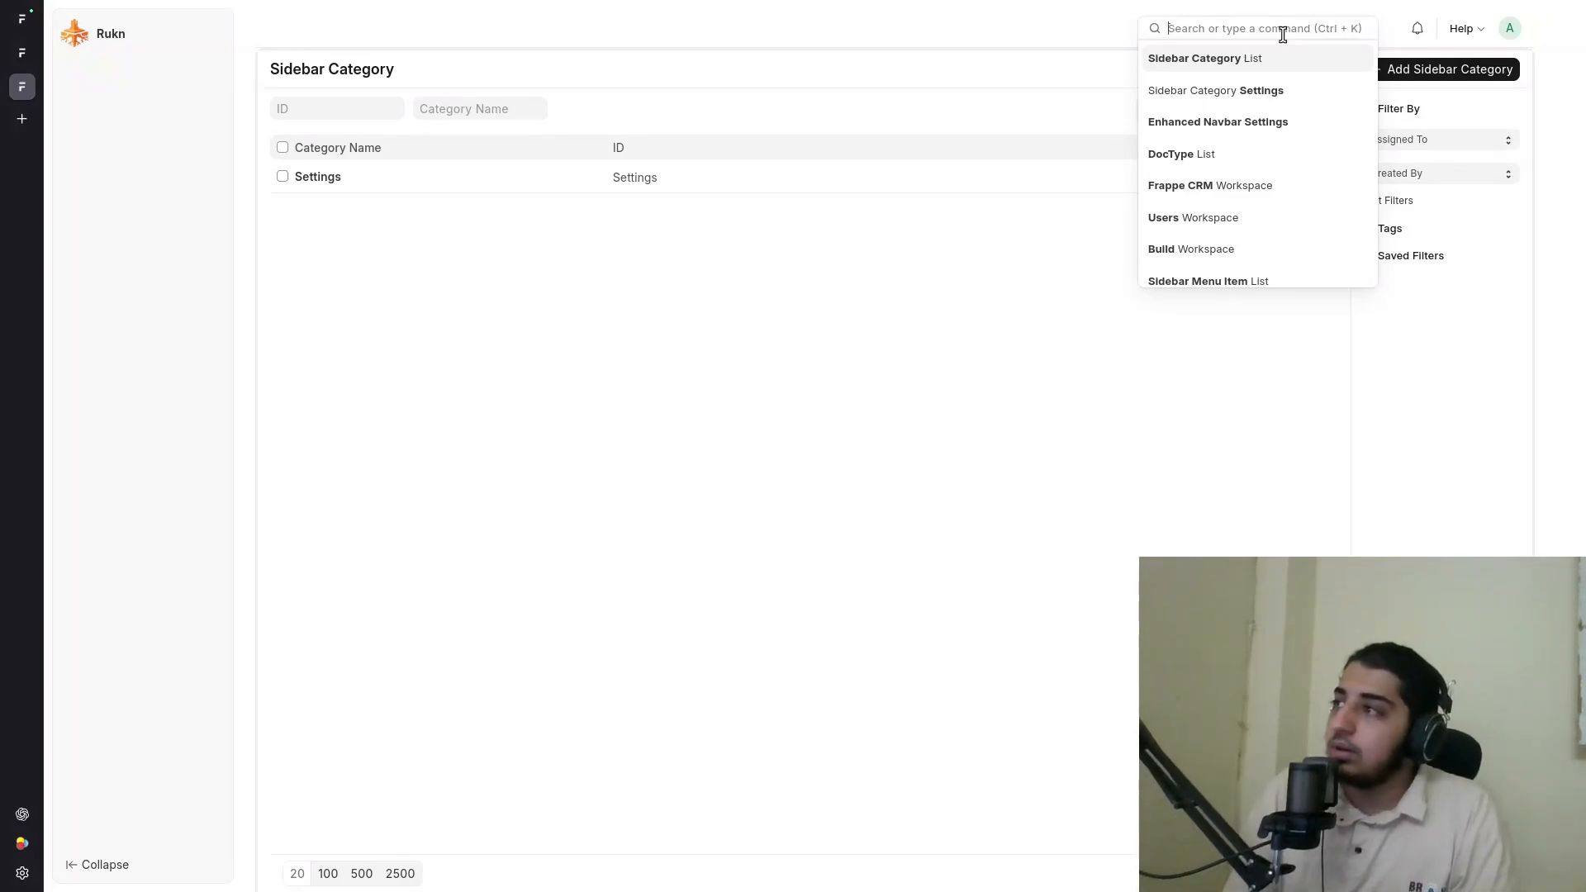
type("sidebar menu")
key("Return")
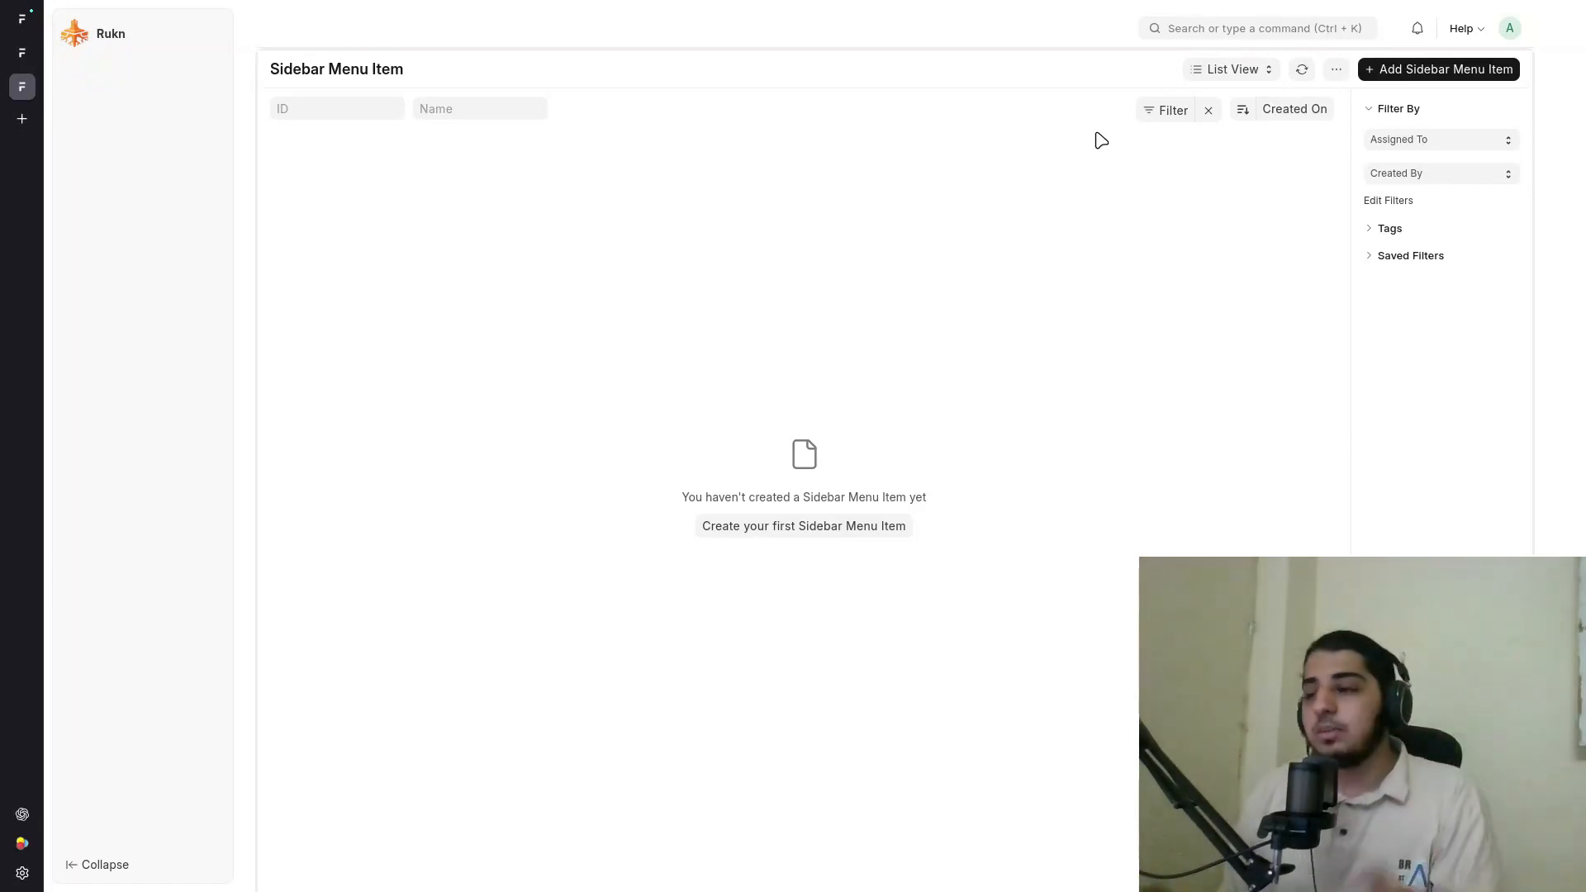
Step: Create a sidebar menu item named Sidebar Menu Items, linked to a custom route, in the Settings category
left_click(851, 527)
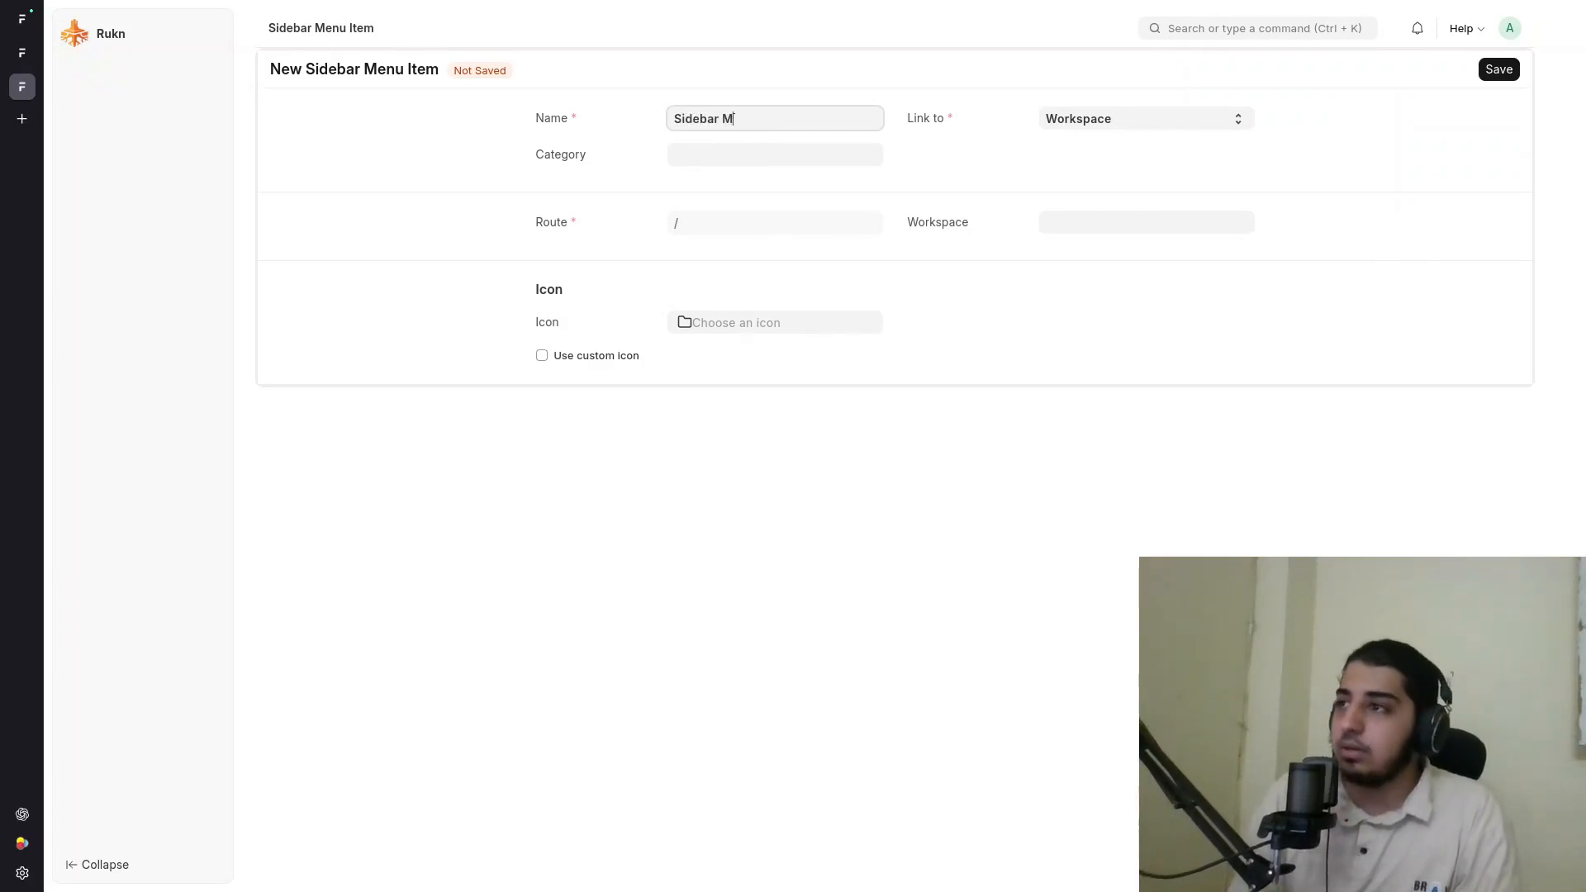
type("Sidebar Menu Items")
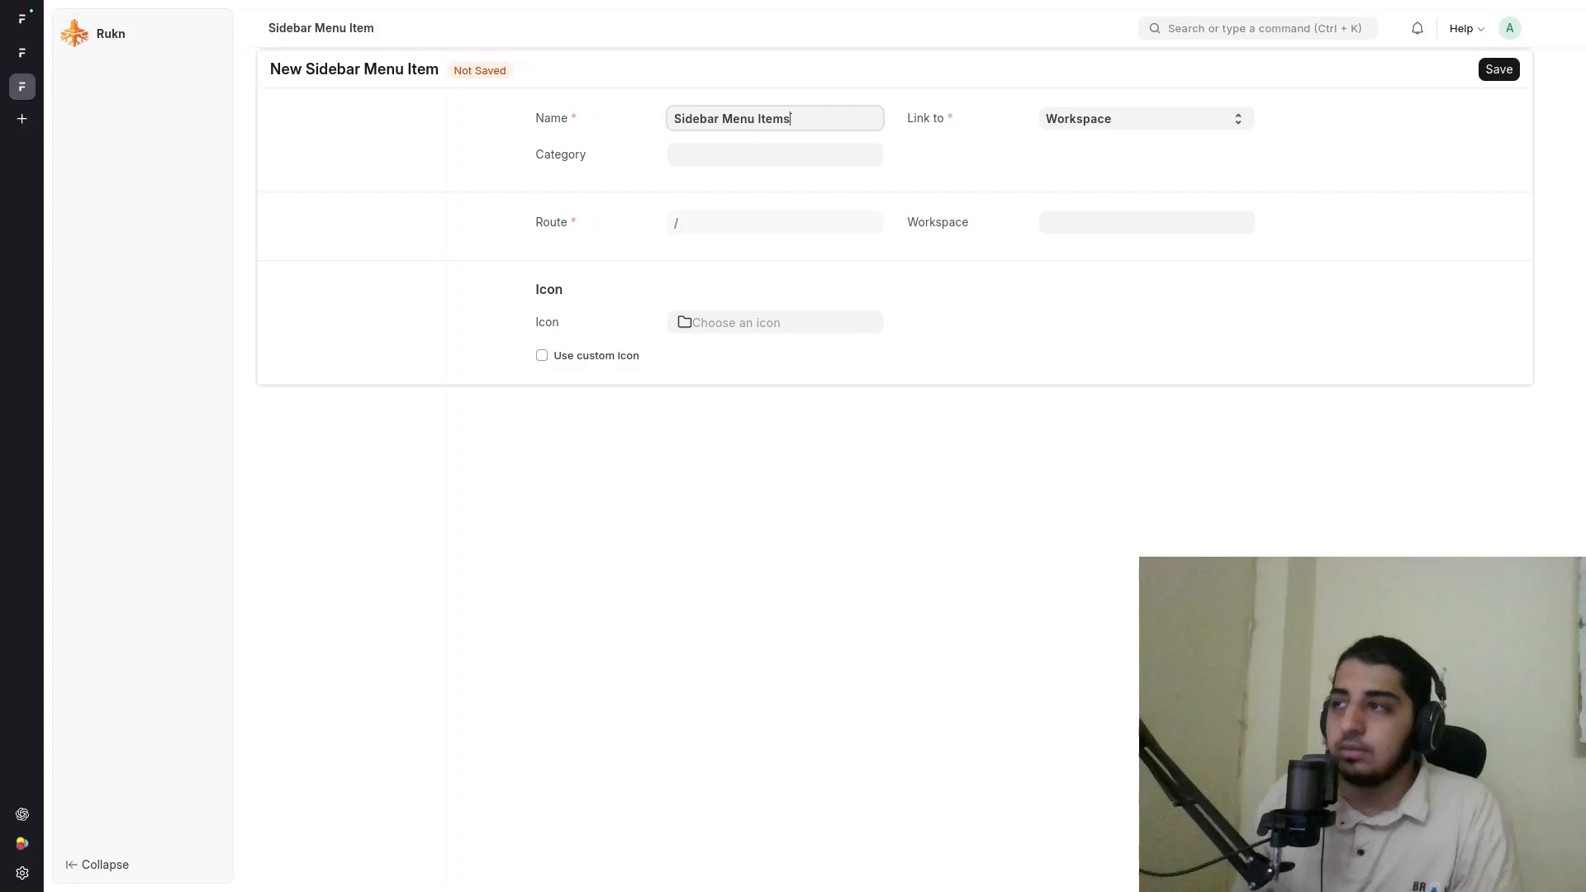
left_click(1097, 119)
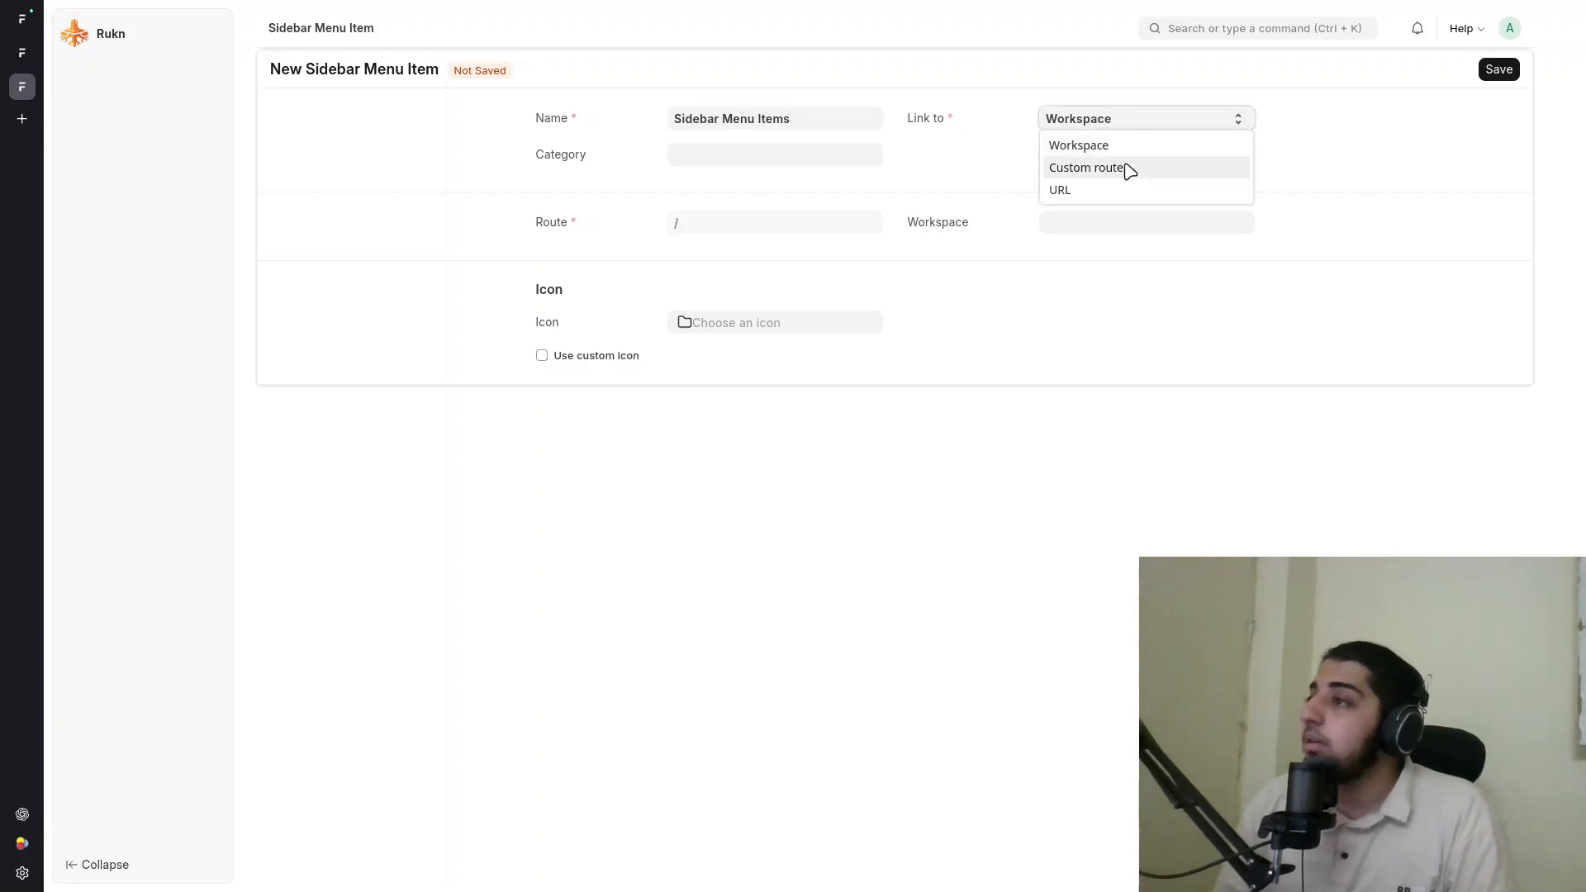
left_click(1129, 168)
left_click(1122, 122)
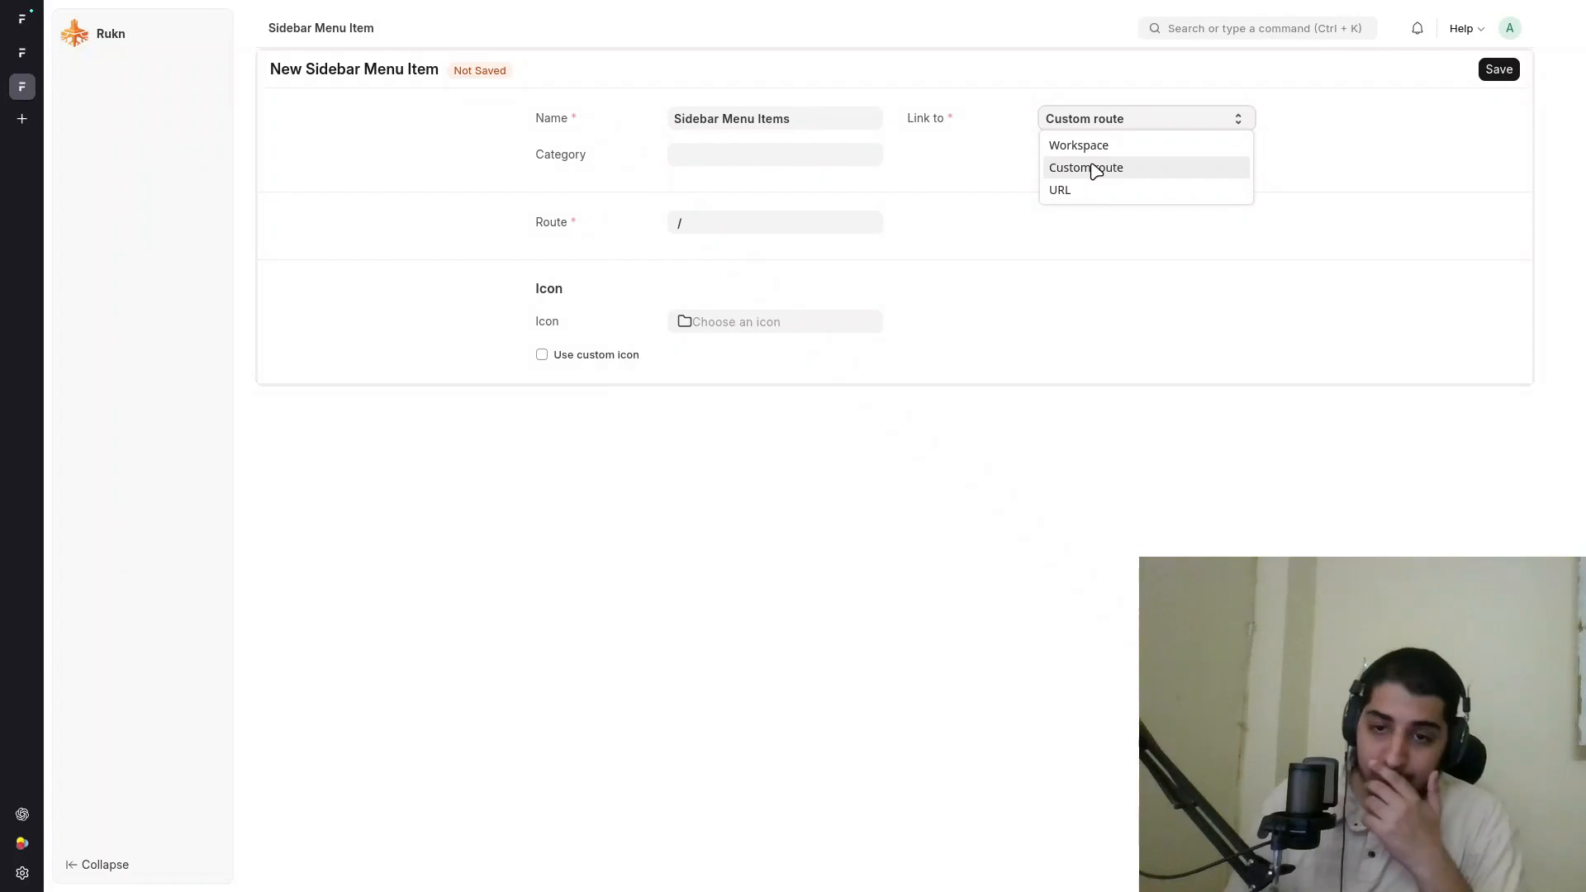
left_click(779, 191)
left_click(781, 145)
left_click(821, 188)
Step: Copy the list's path from the page address and set the item's route to /app/sidebar-menu-item/
left_click(819, 223)
mouse_move(449, 26)
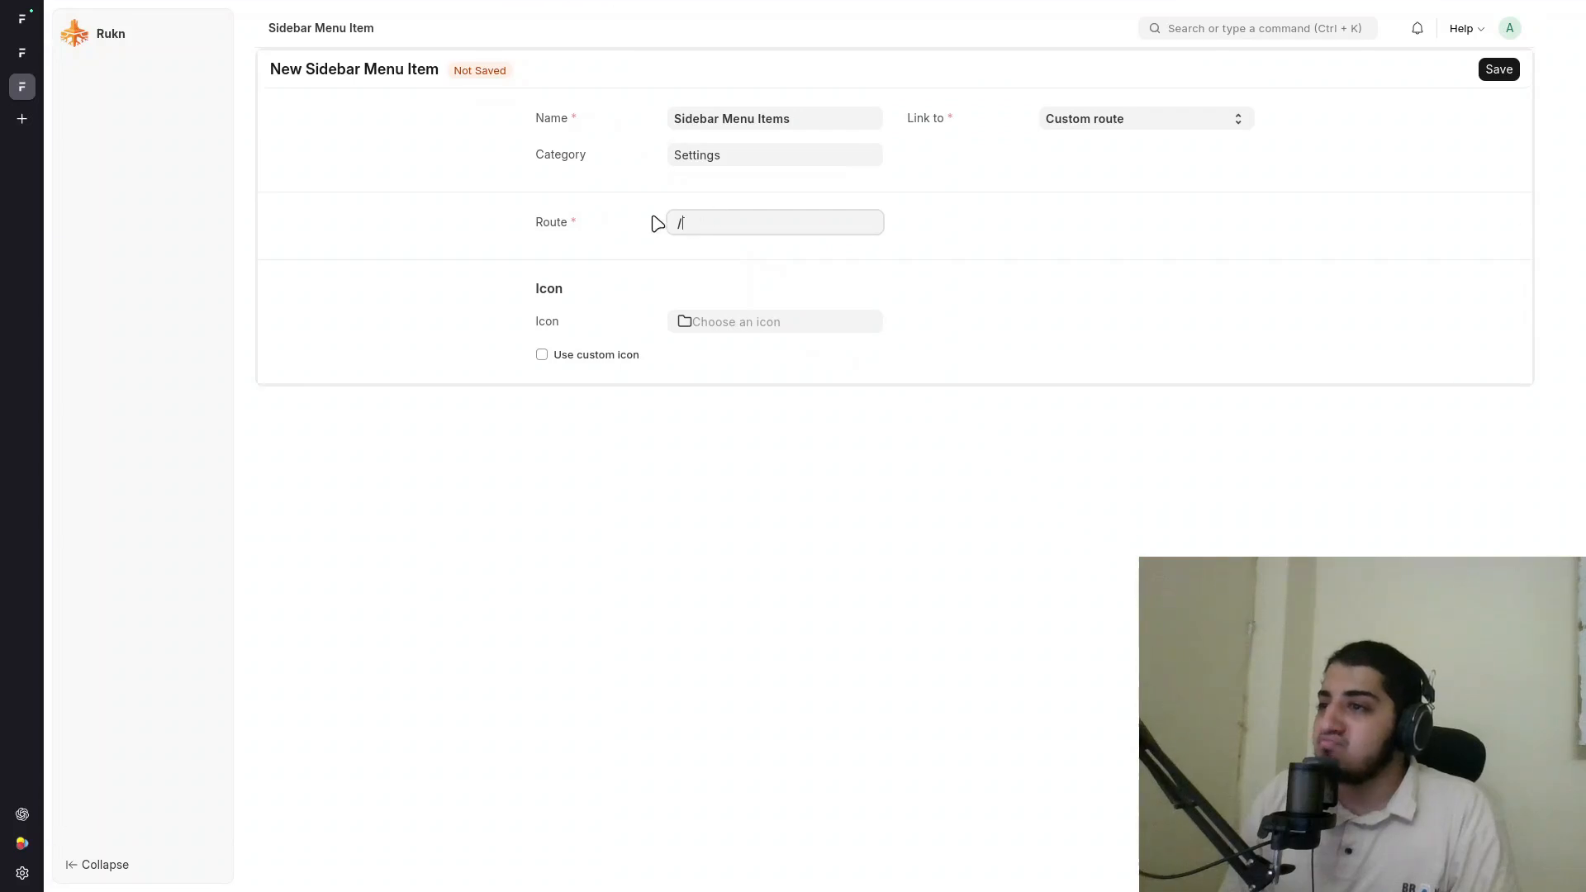
left_click(447, 16)
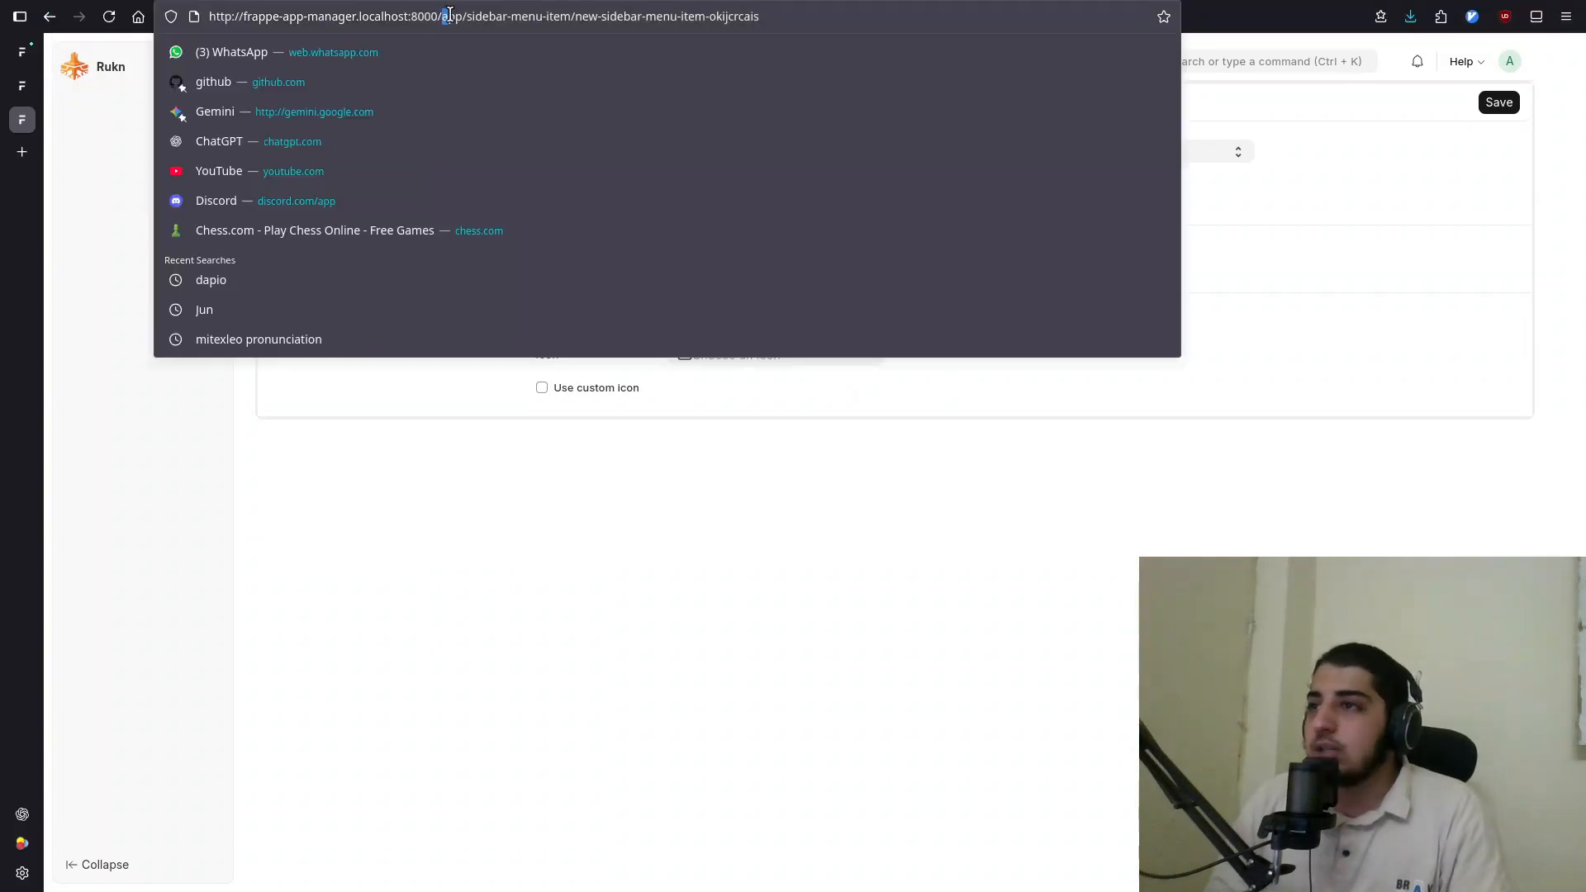
left_click_drag(450, 13, 572, 25)
left_click(677, 492)
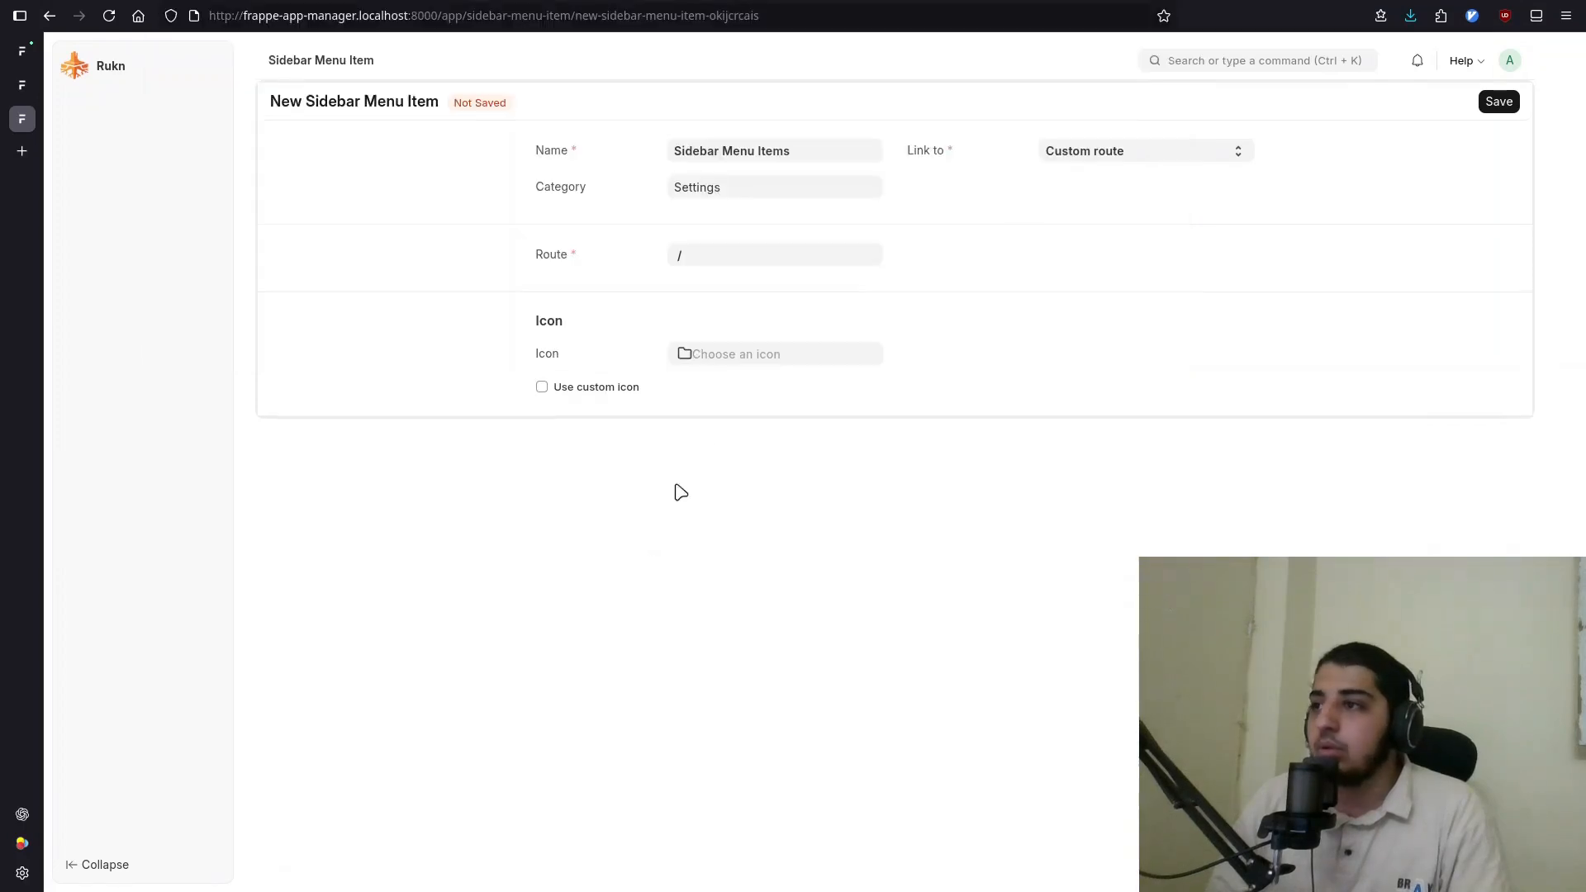
left_click(759, 225)
type("app/sidebar-menu-item/")
left_click(1079, 256)
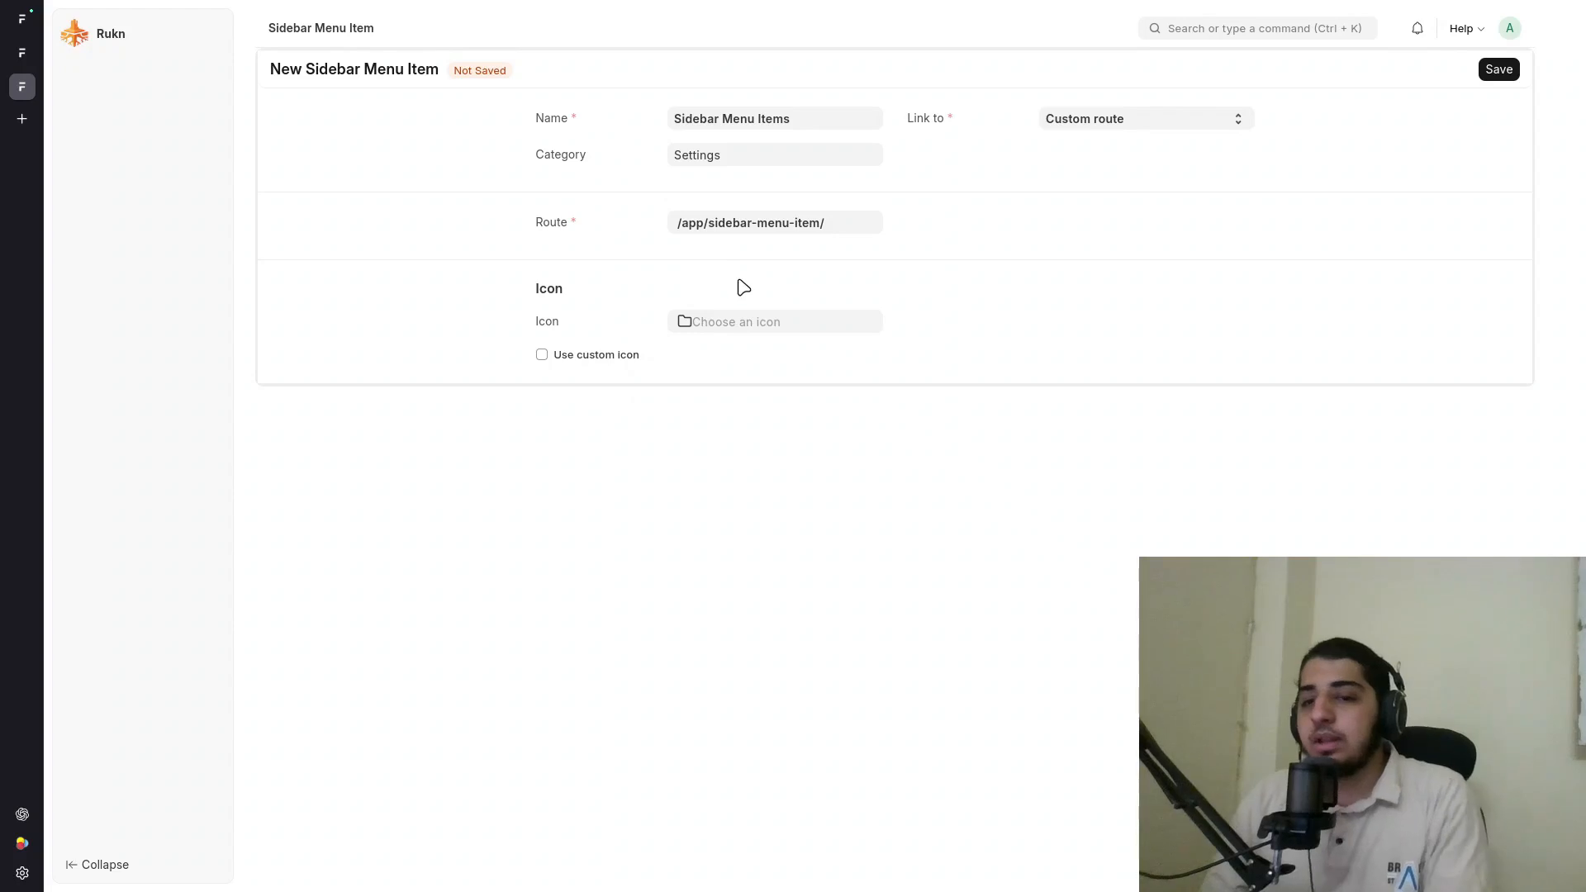
Step: Choose the setting icon for the Sidebar Menu Items entry and save it
left_click(687, 326)
scroll(626, 529, "down", 5)
left_click(551, 480)
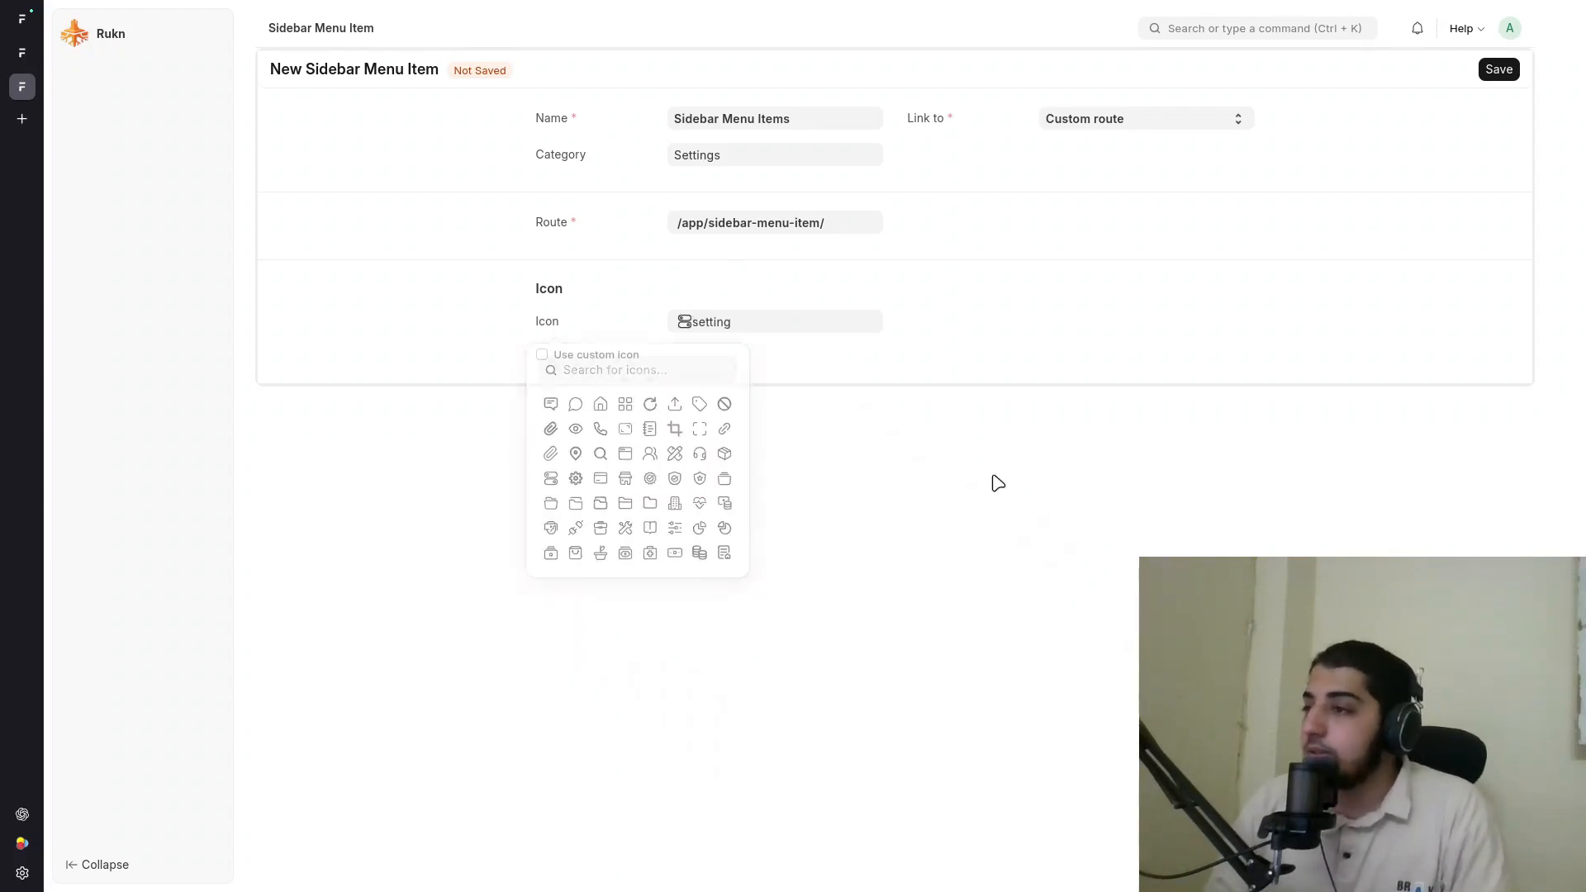
left_click(1499, 69)
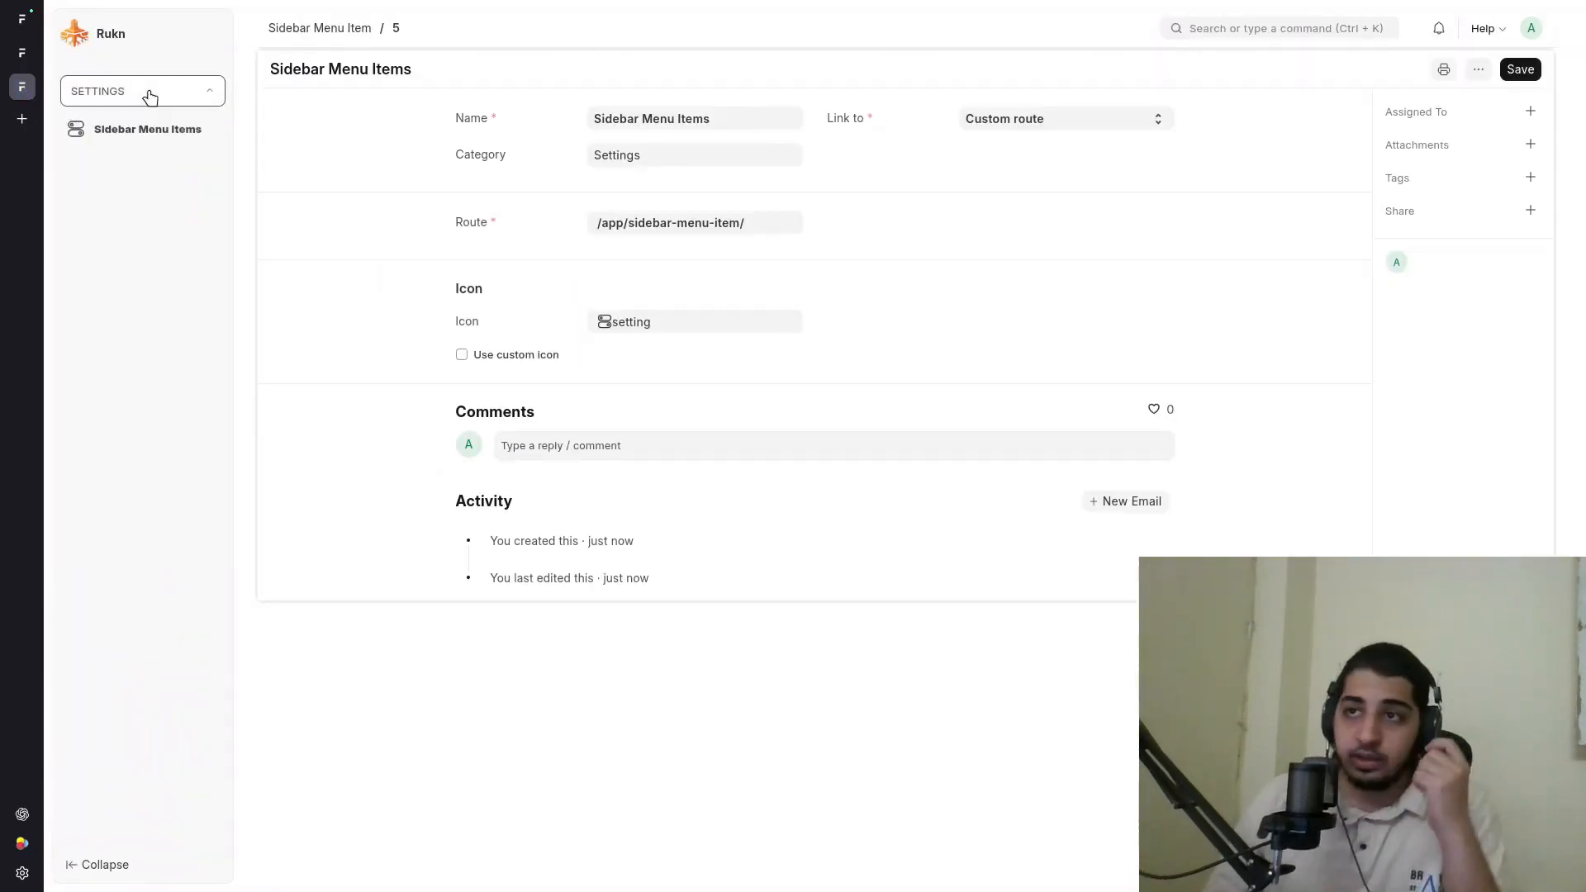
Step: From the Sidebar Menu Item list, add an item named Build in the Settings category, linked to the Build workspace
left_click(174, 136)
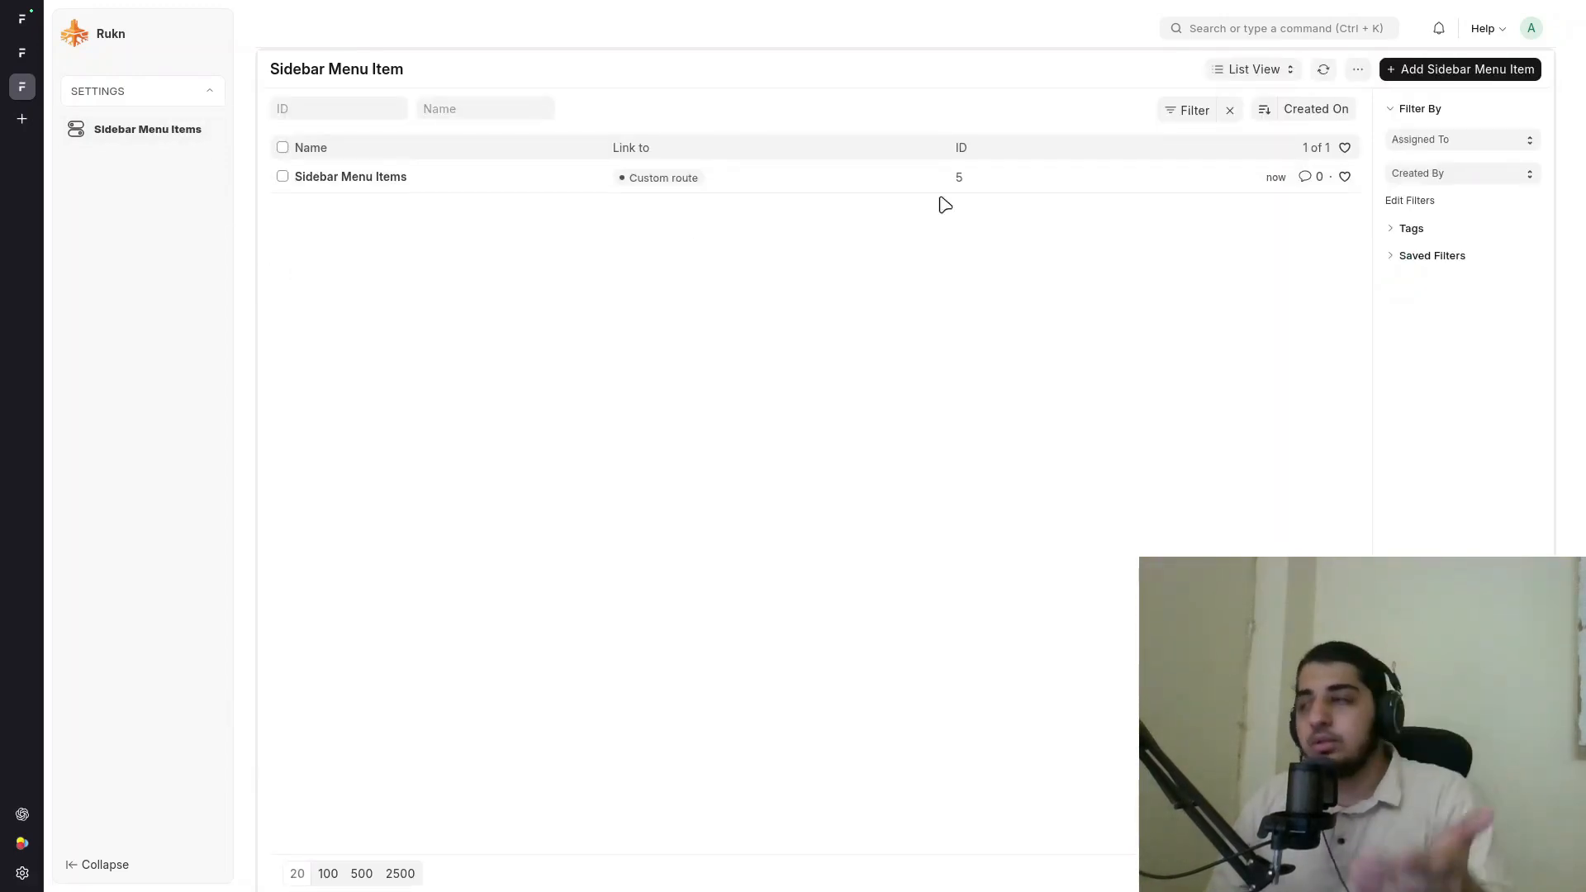
left_click(1464, 67)
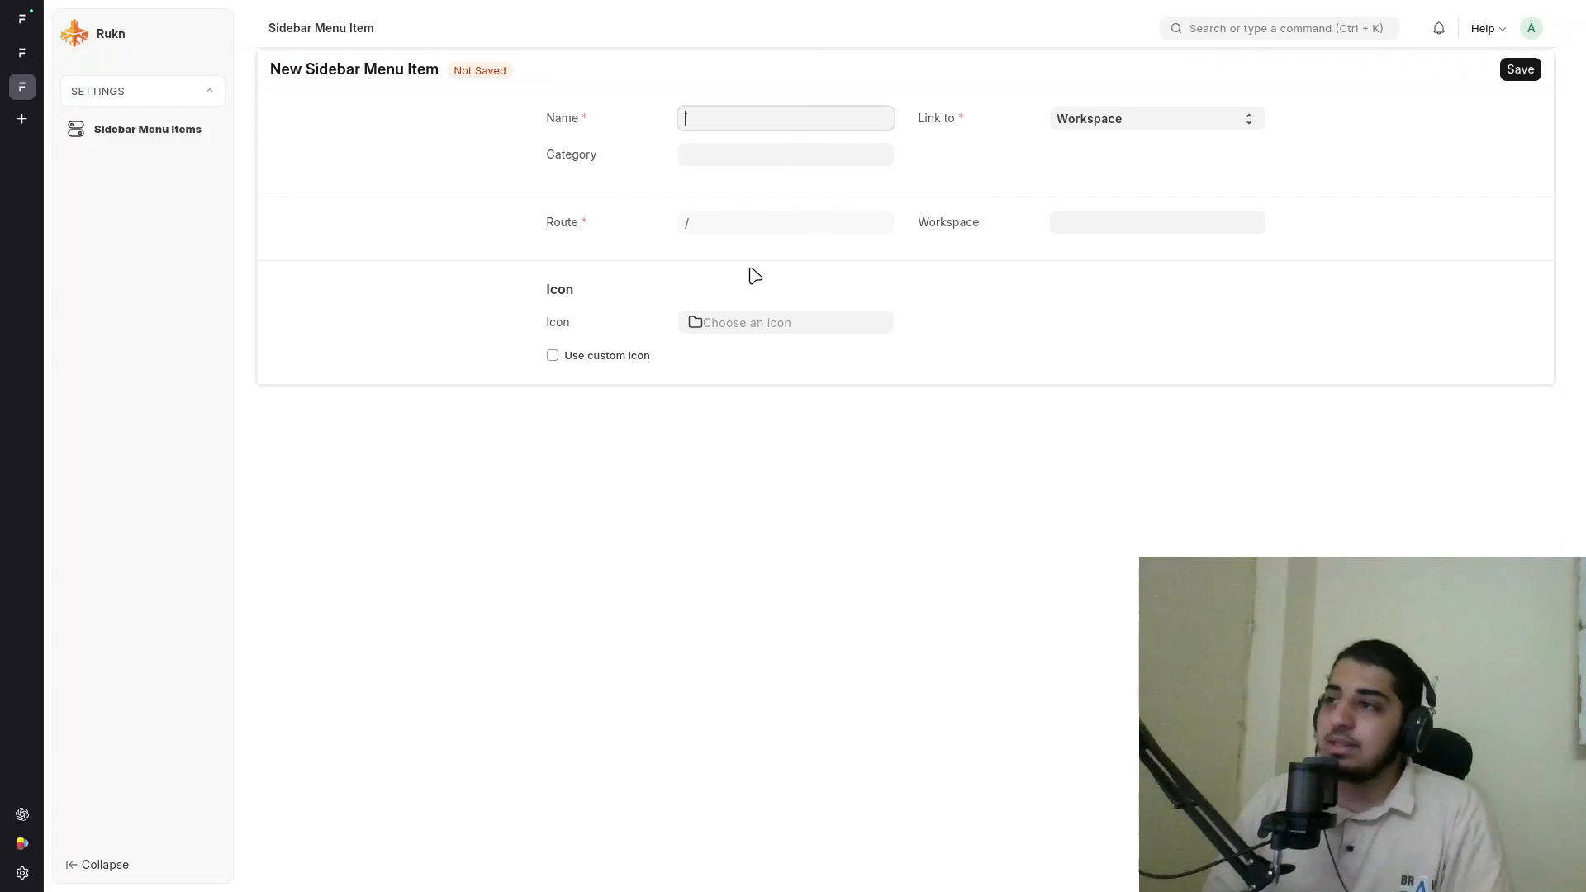
type("Build")
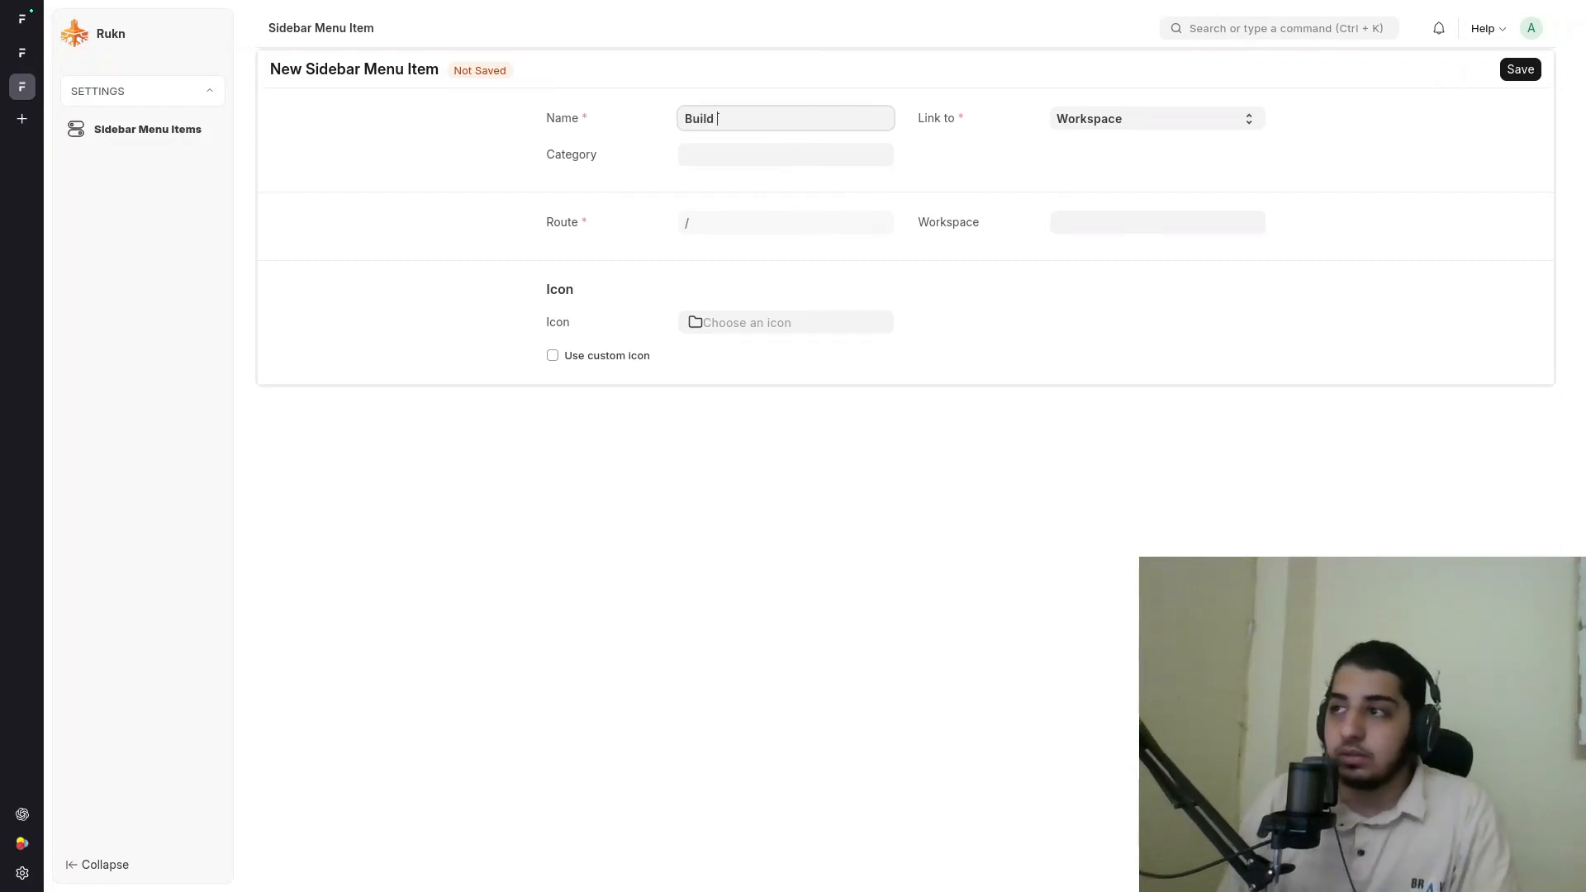
left_click(824, 154)
left_click(764, 183)
left_click(1107, 122)
left_click(1079, 208)
left_click(1087, 222)
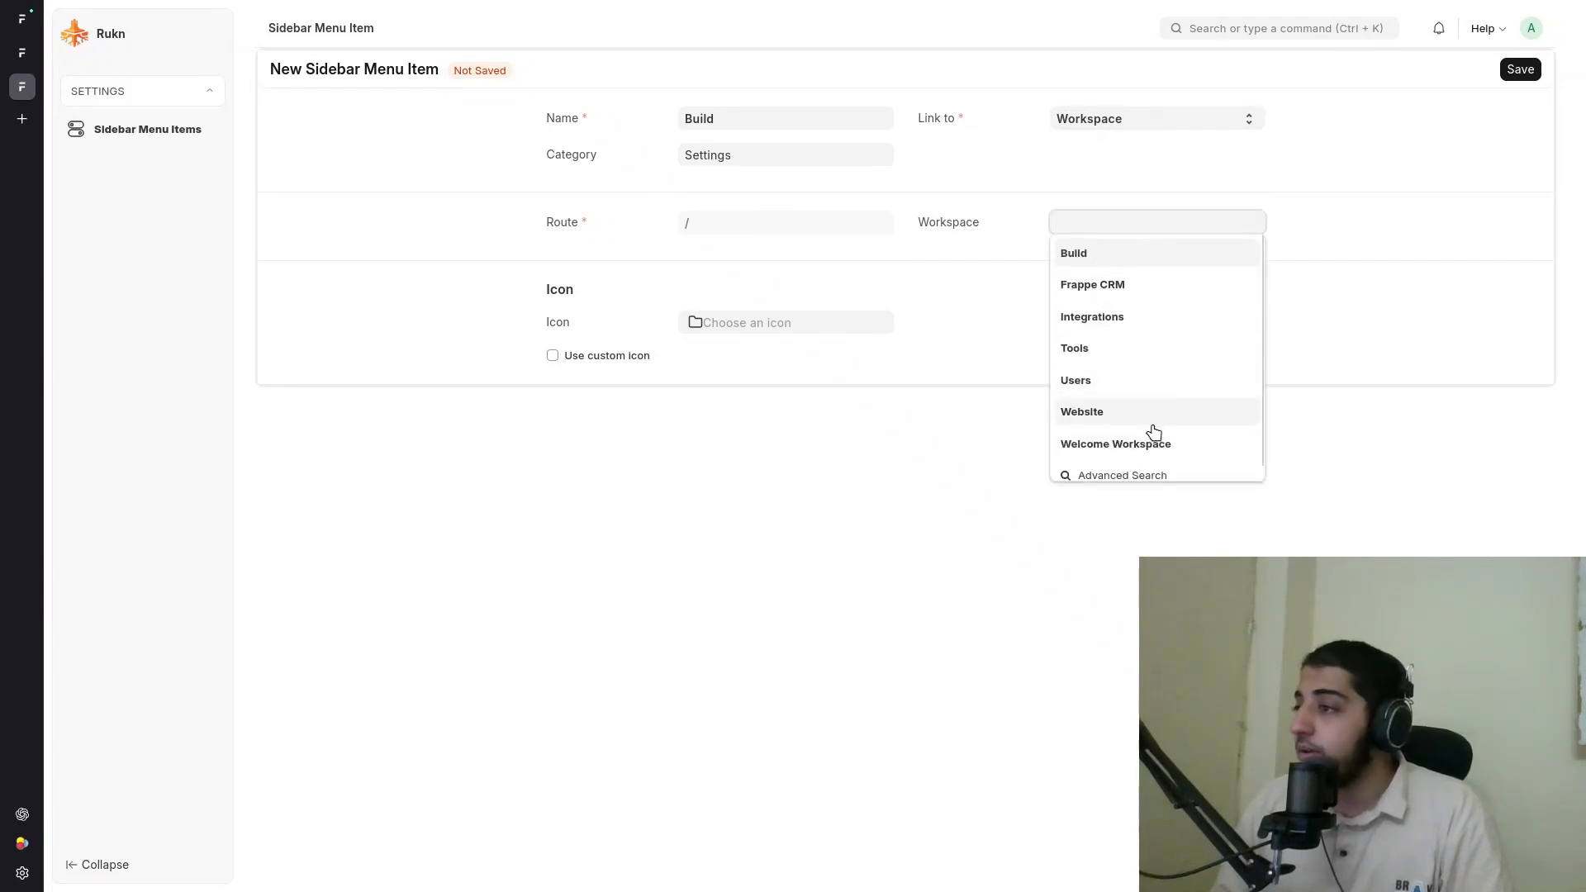
left_click(1126, 256)
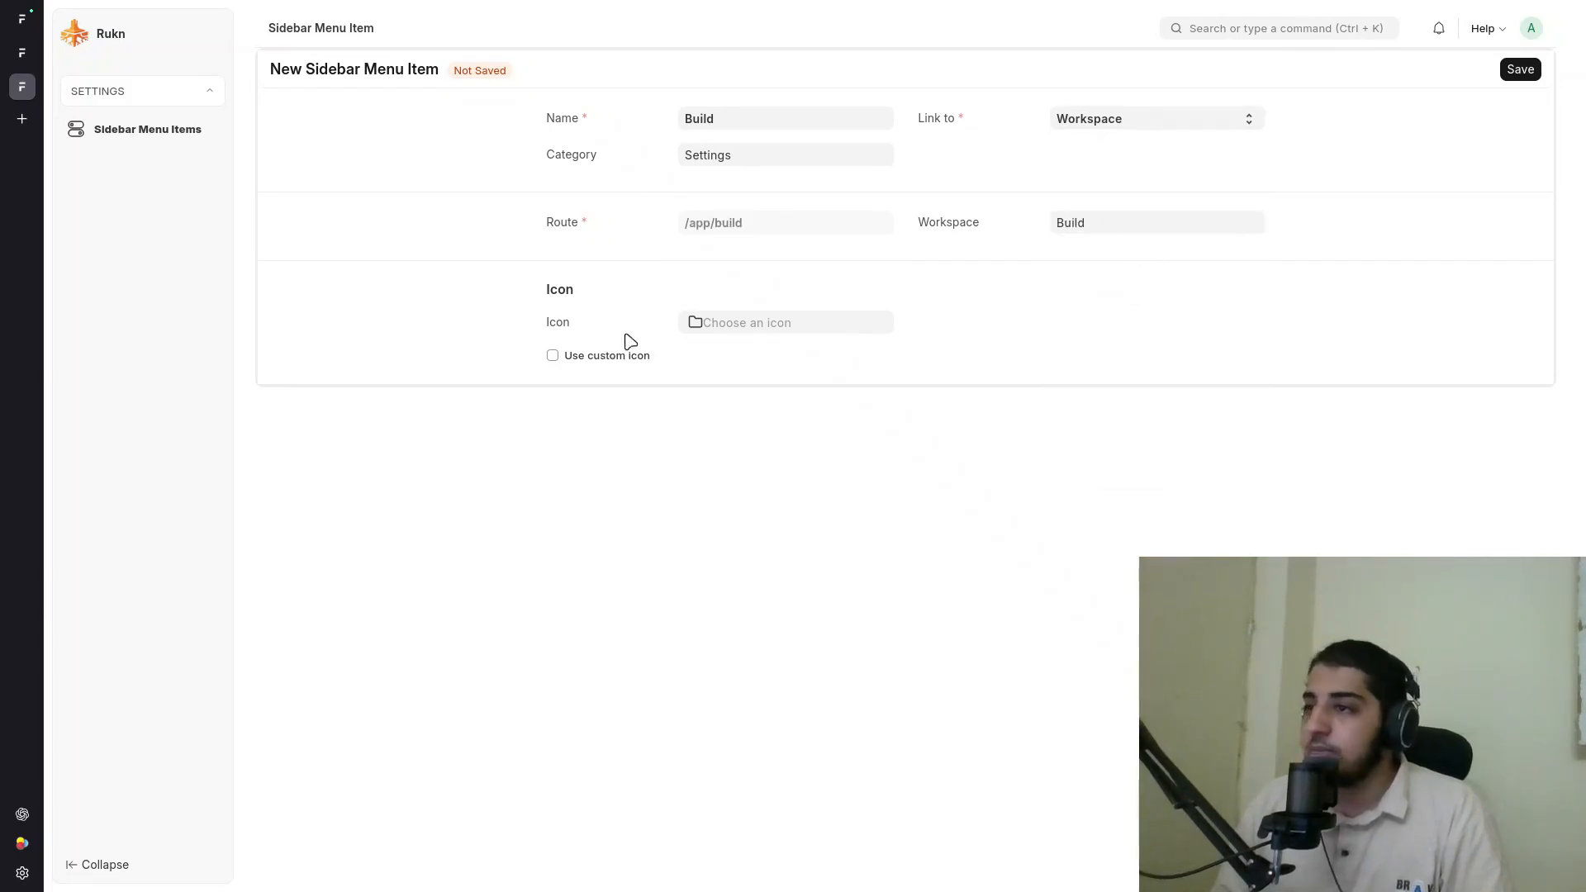
Step: Choose the getting-started icon for the Build menu item and save it
left_click(695, 331)
scroll(641, 479, "down", 3)
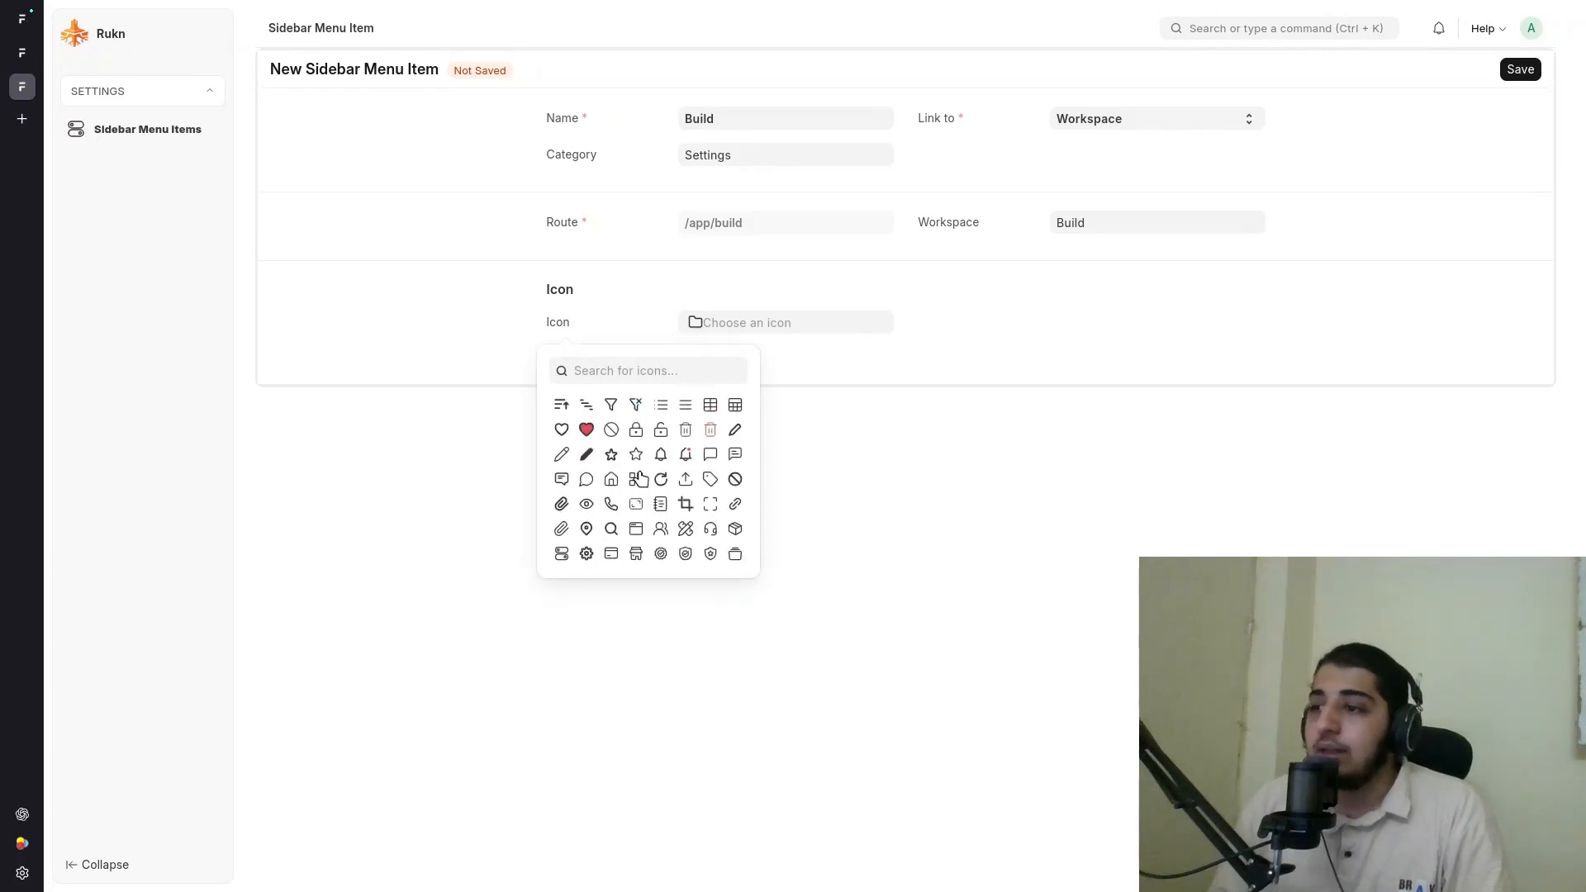
scroll(641, 479, "down", 5)
left_click(676, 476)
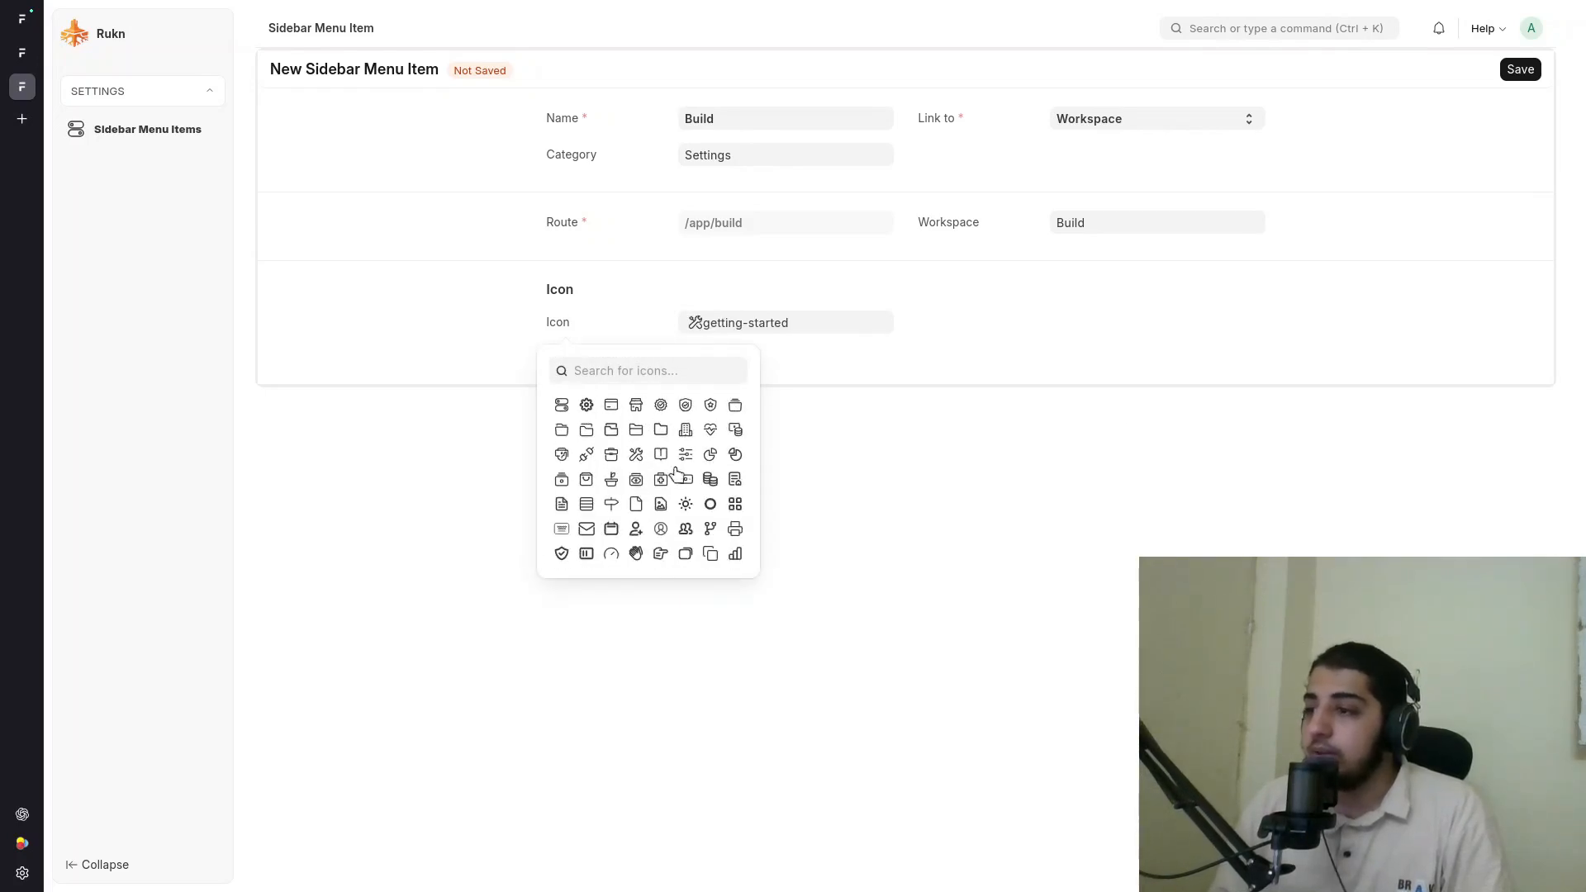
left_click(1517, 71)
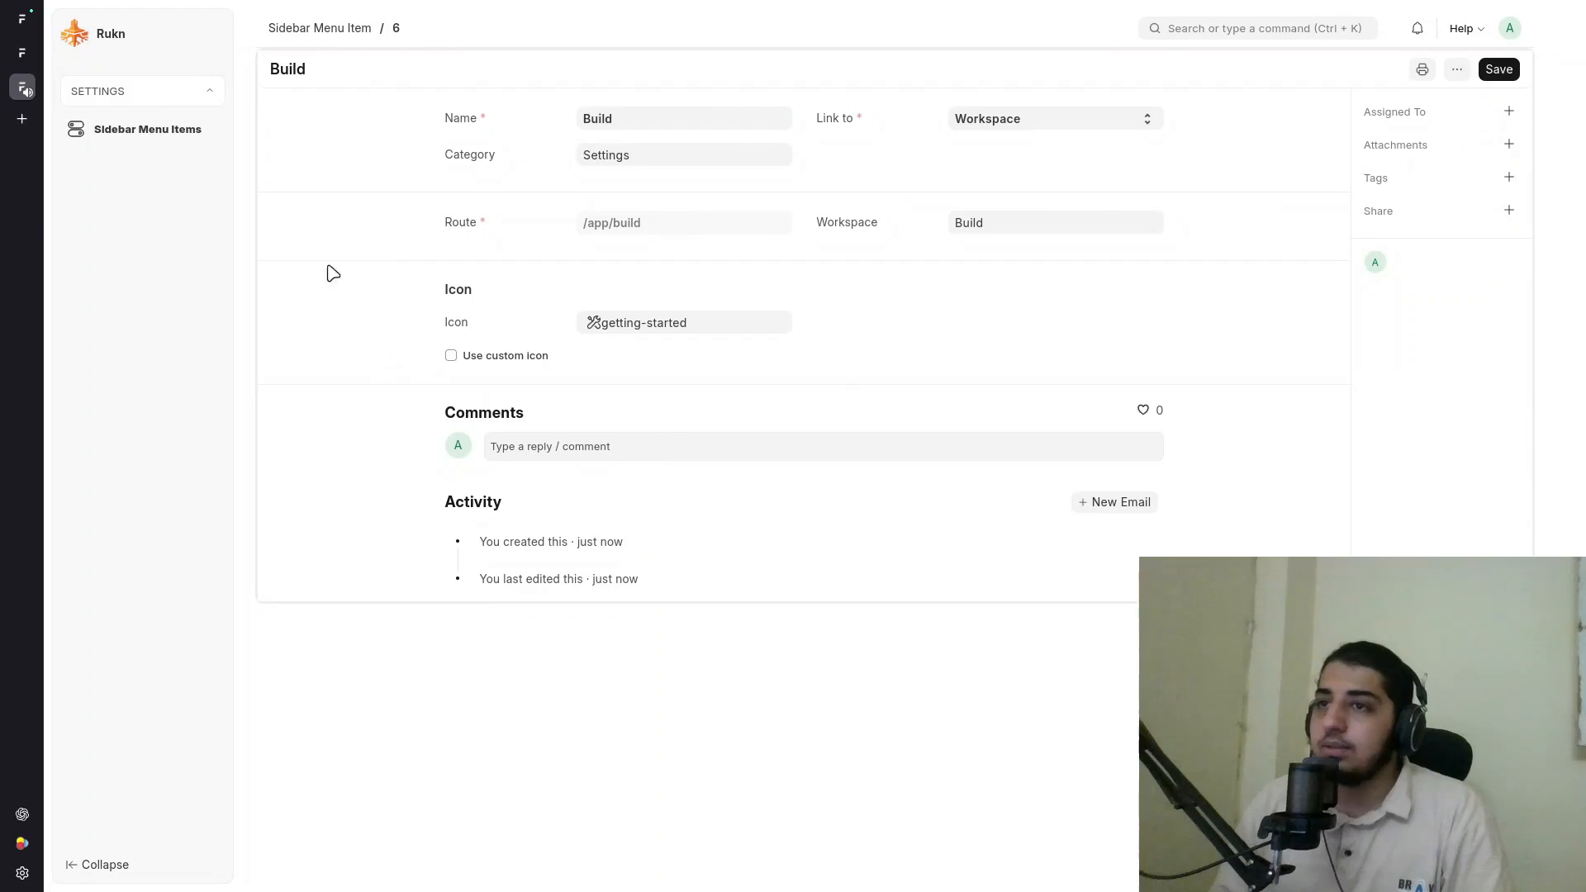
Step: Reload the page, open the Build workspace from the sidebar, and return to the Sidebar Menu Item list
key("ctrl+r")
left_click(134, 131)
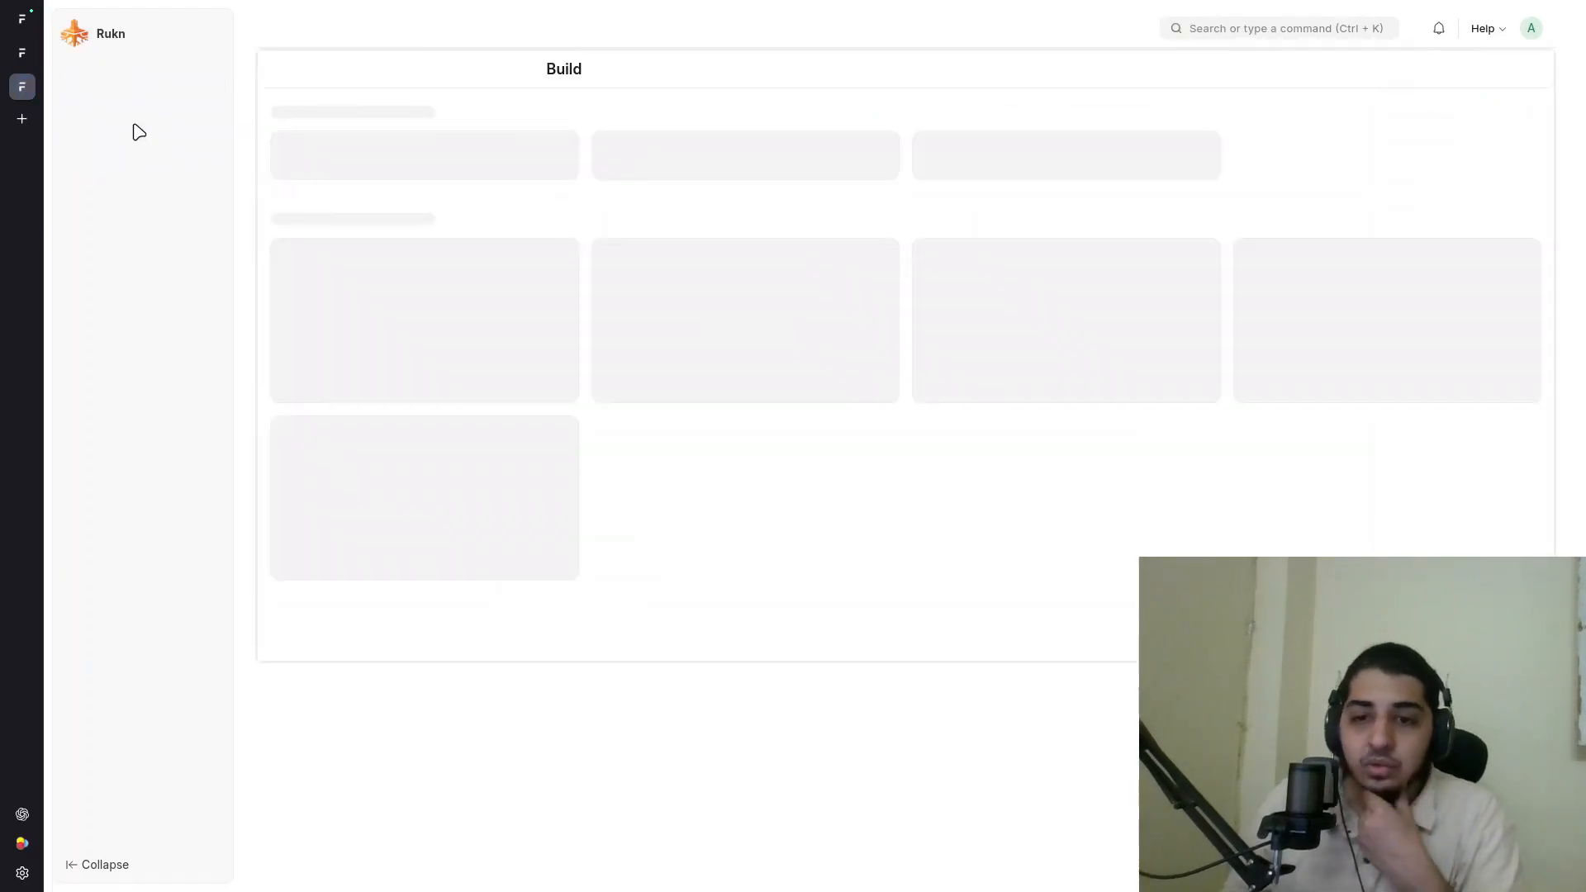
left_click(142, 157)
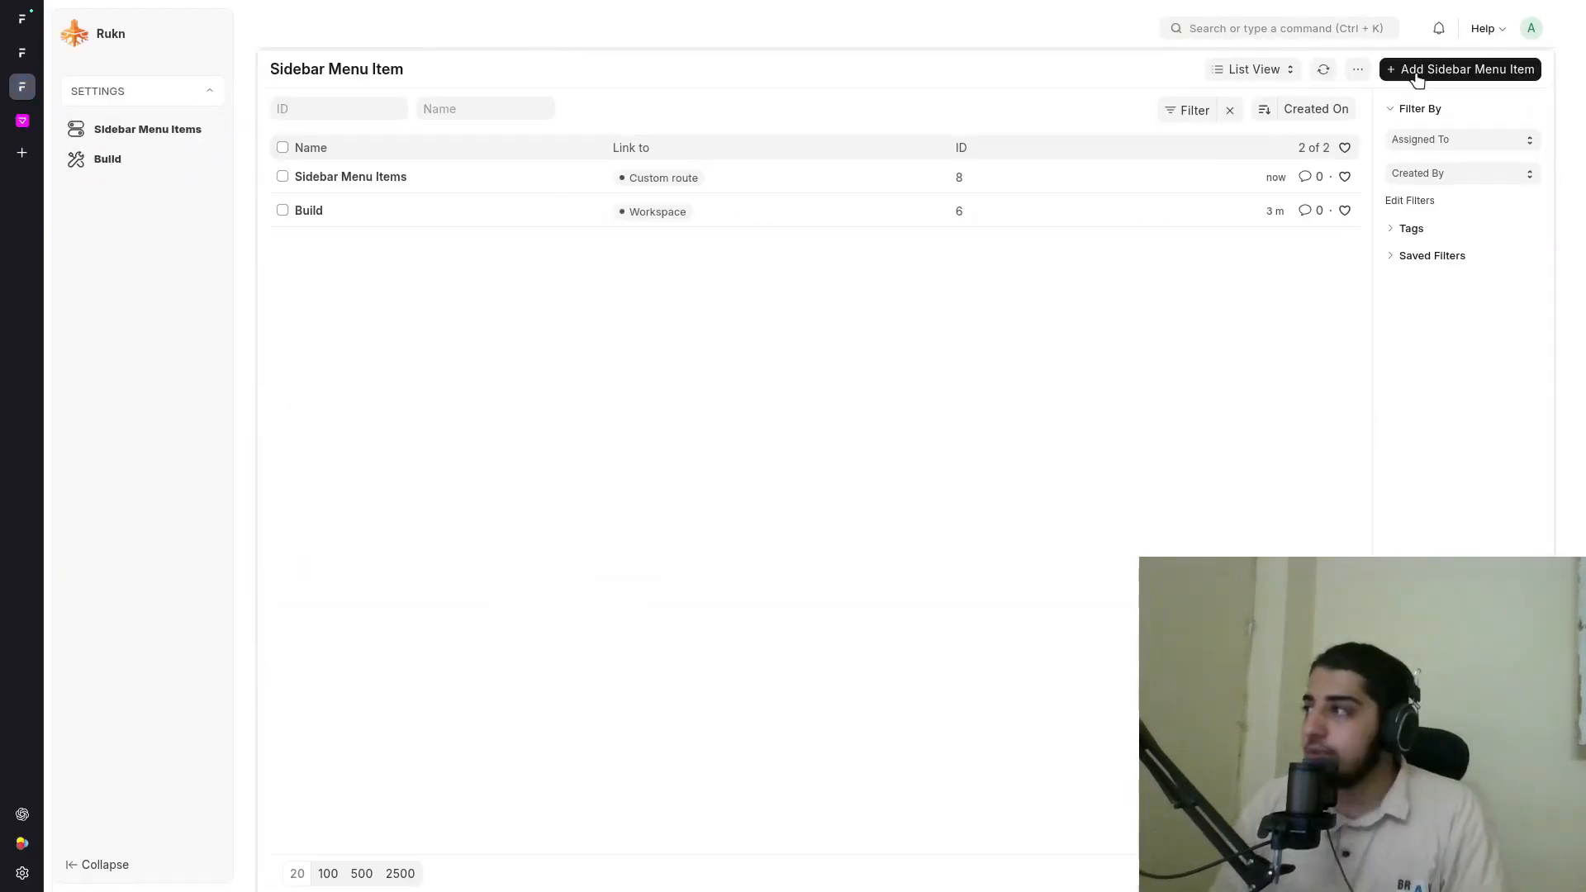
Step: Add a menu item named CRM settings in the Settings category, linked to the Frappe CRM workspace
left_click(1416, 69)
left_click(1087, 122)
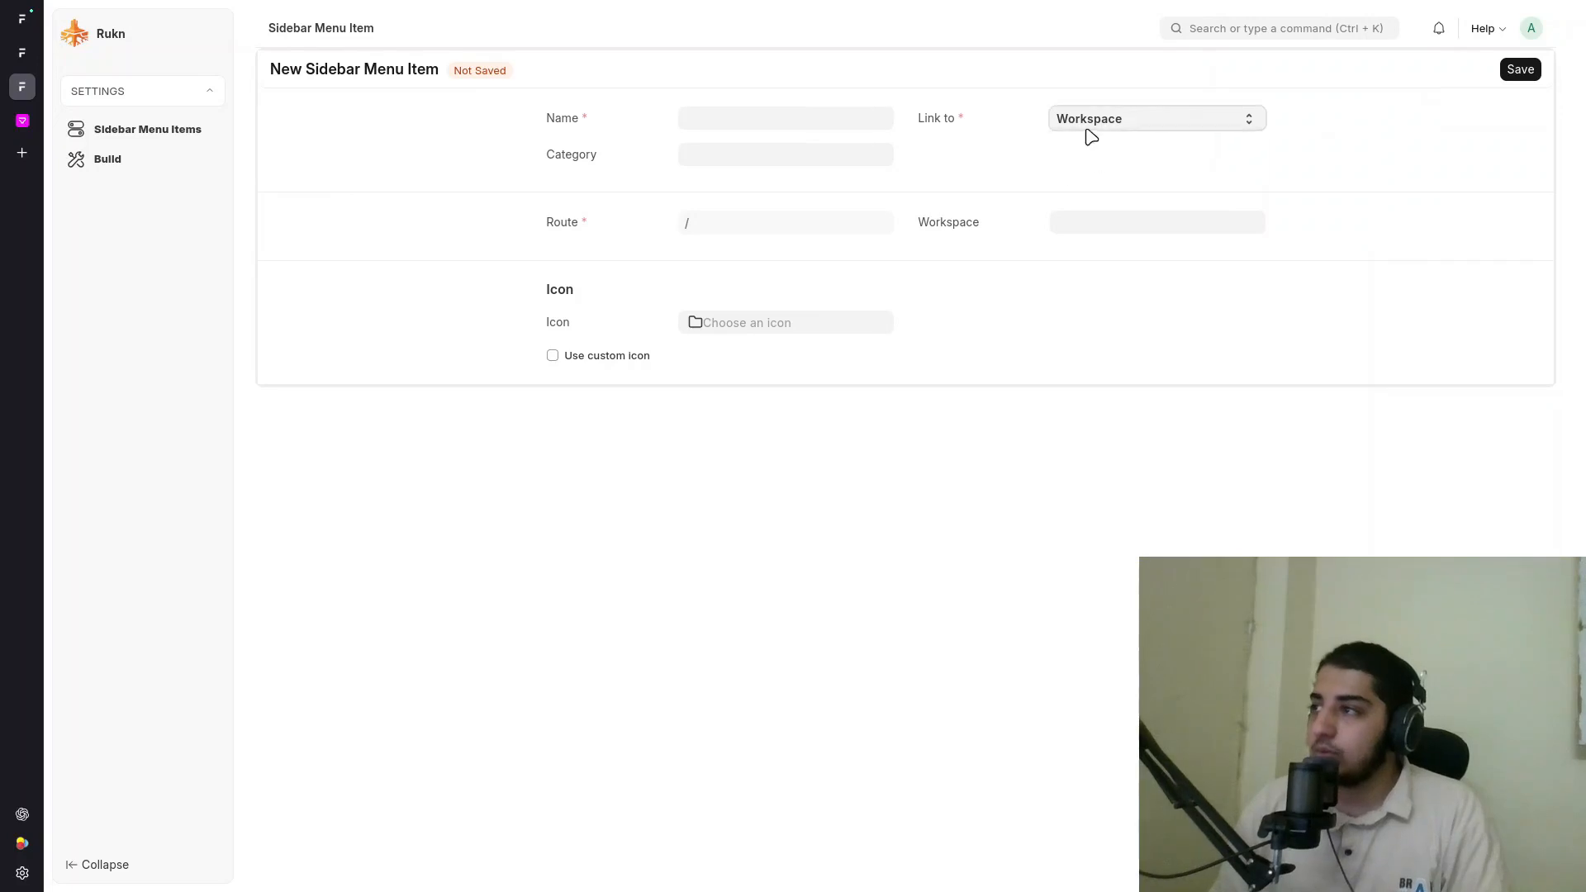
left_click(920, 116)
left_click(850, 117)
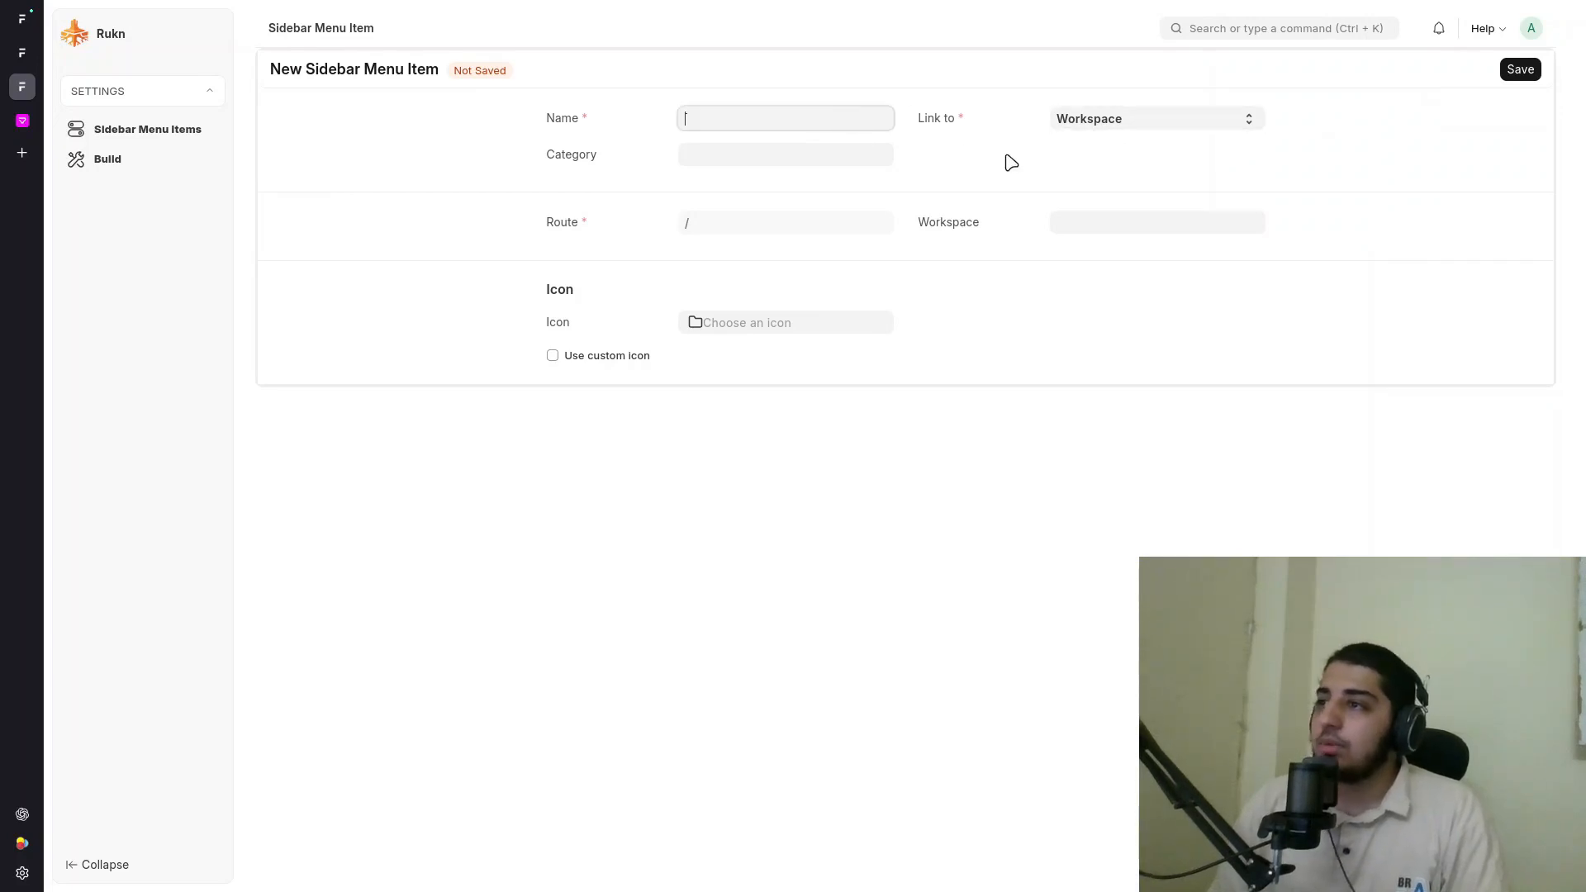
type("CRM settings")
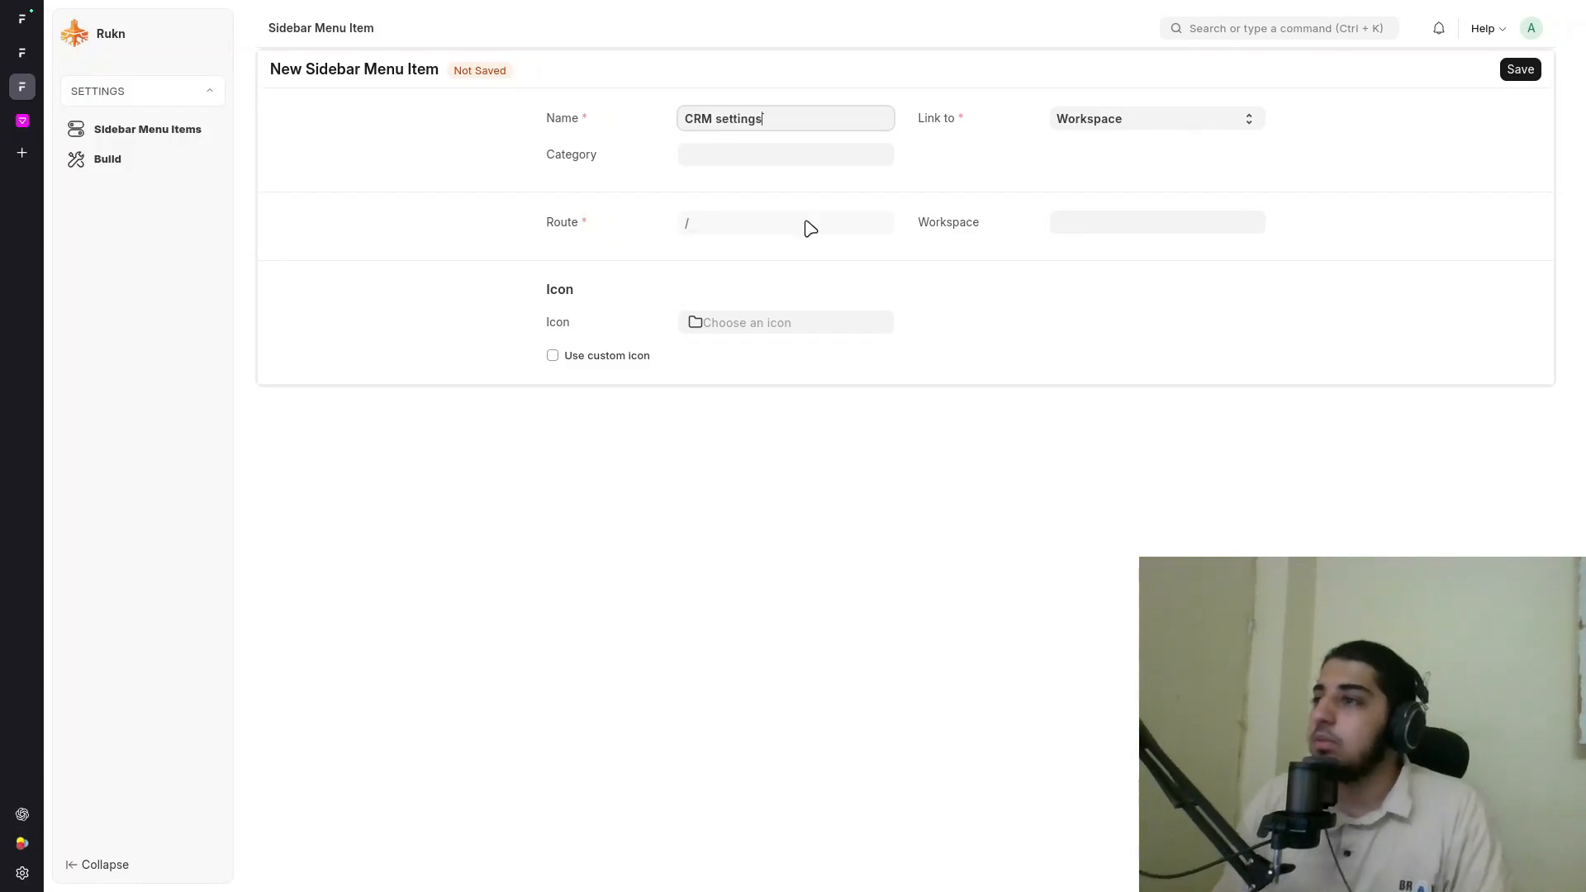
left_click(830, 155)
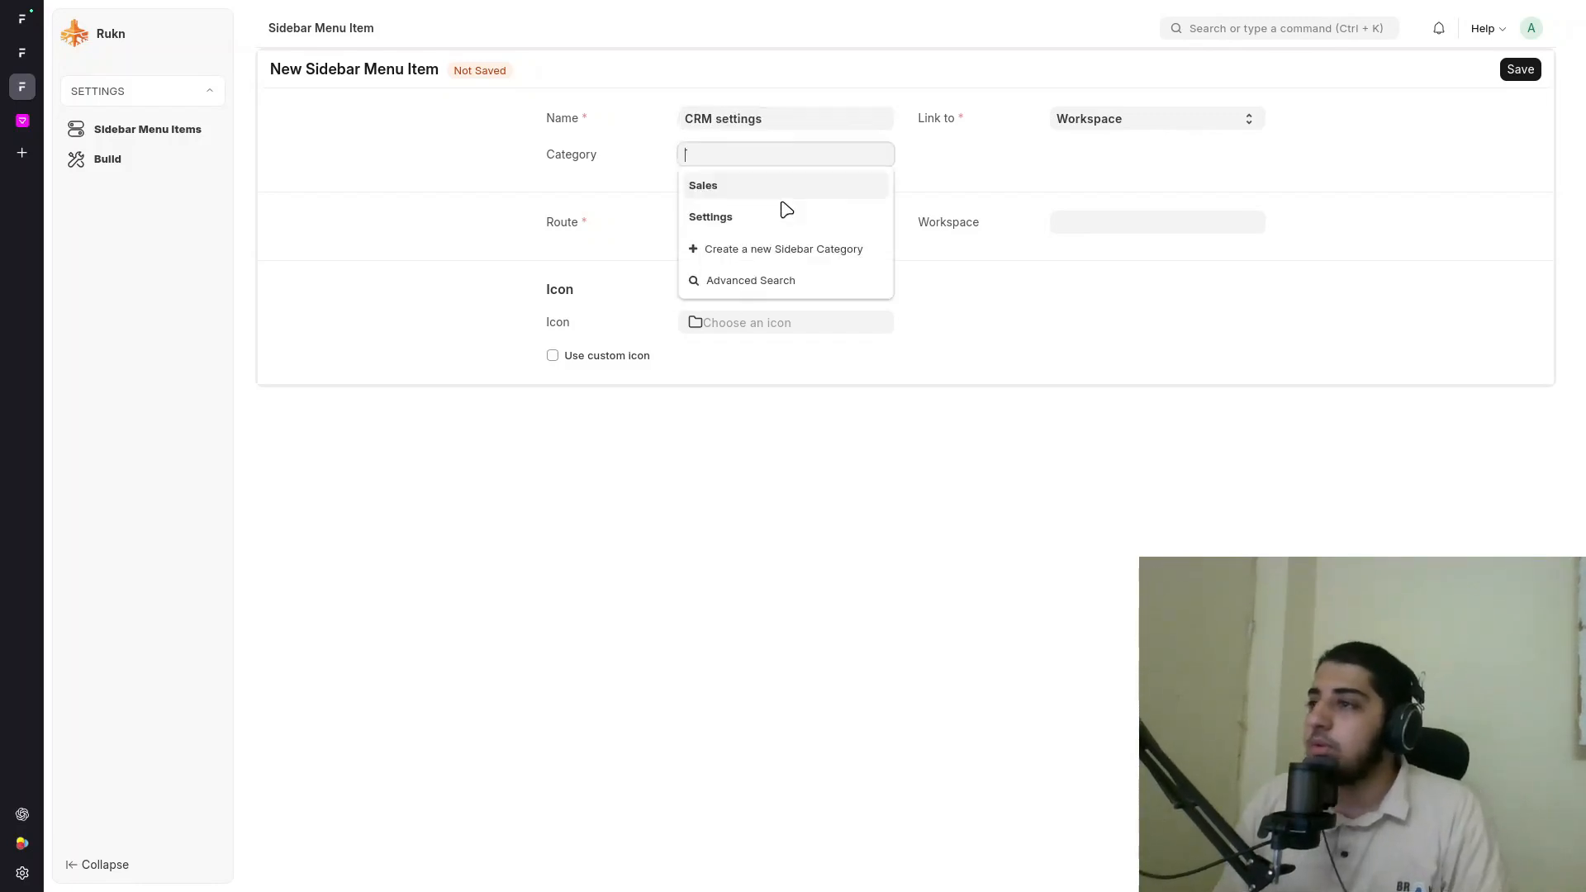
left_click(747, 216)
left_click(925, 217)
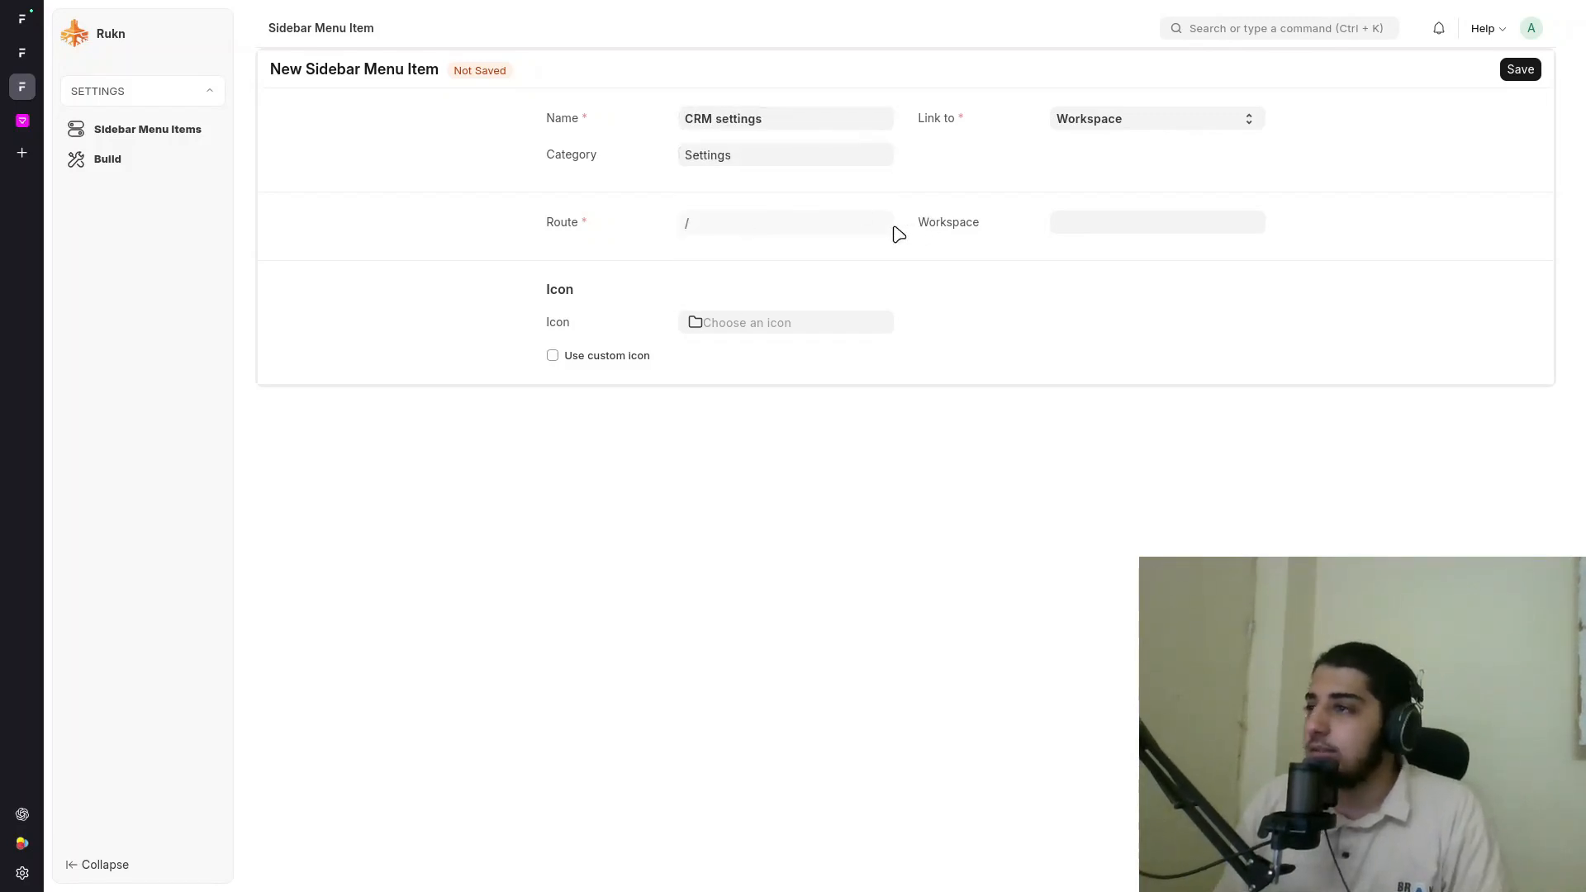
left_click(1085, 223)
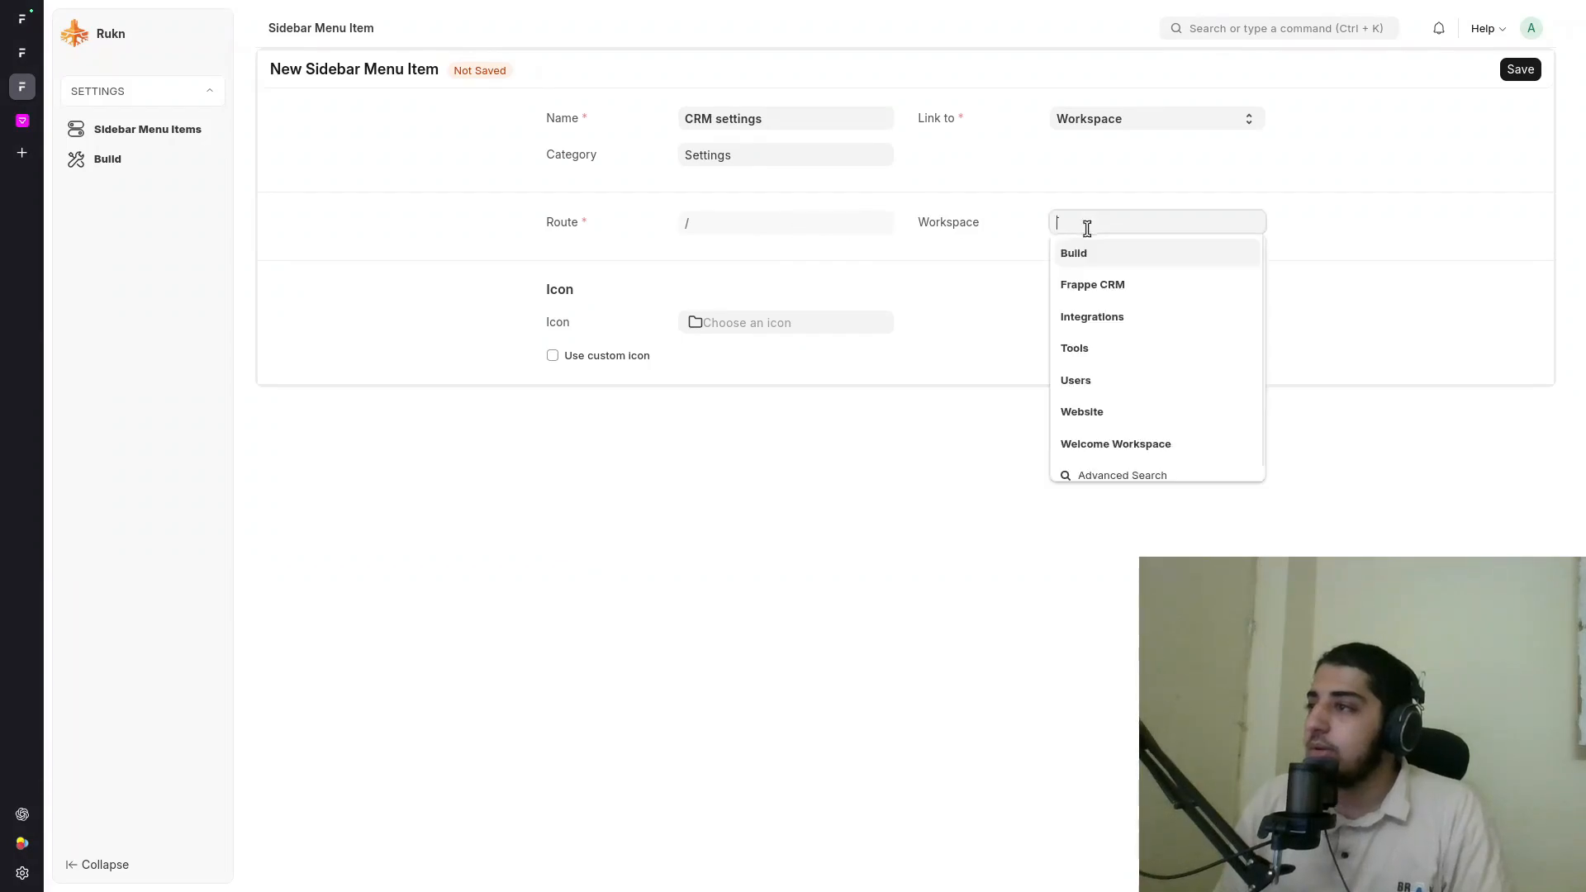
left_click(1112, 302)
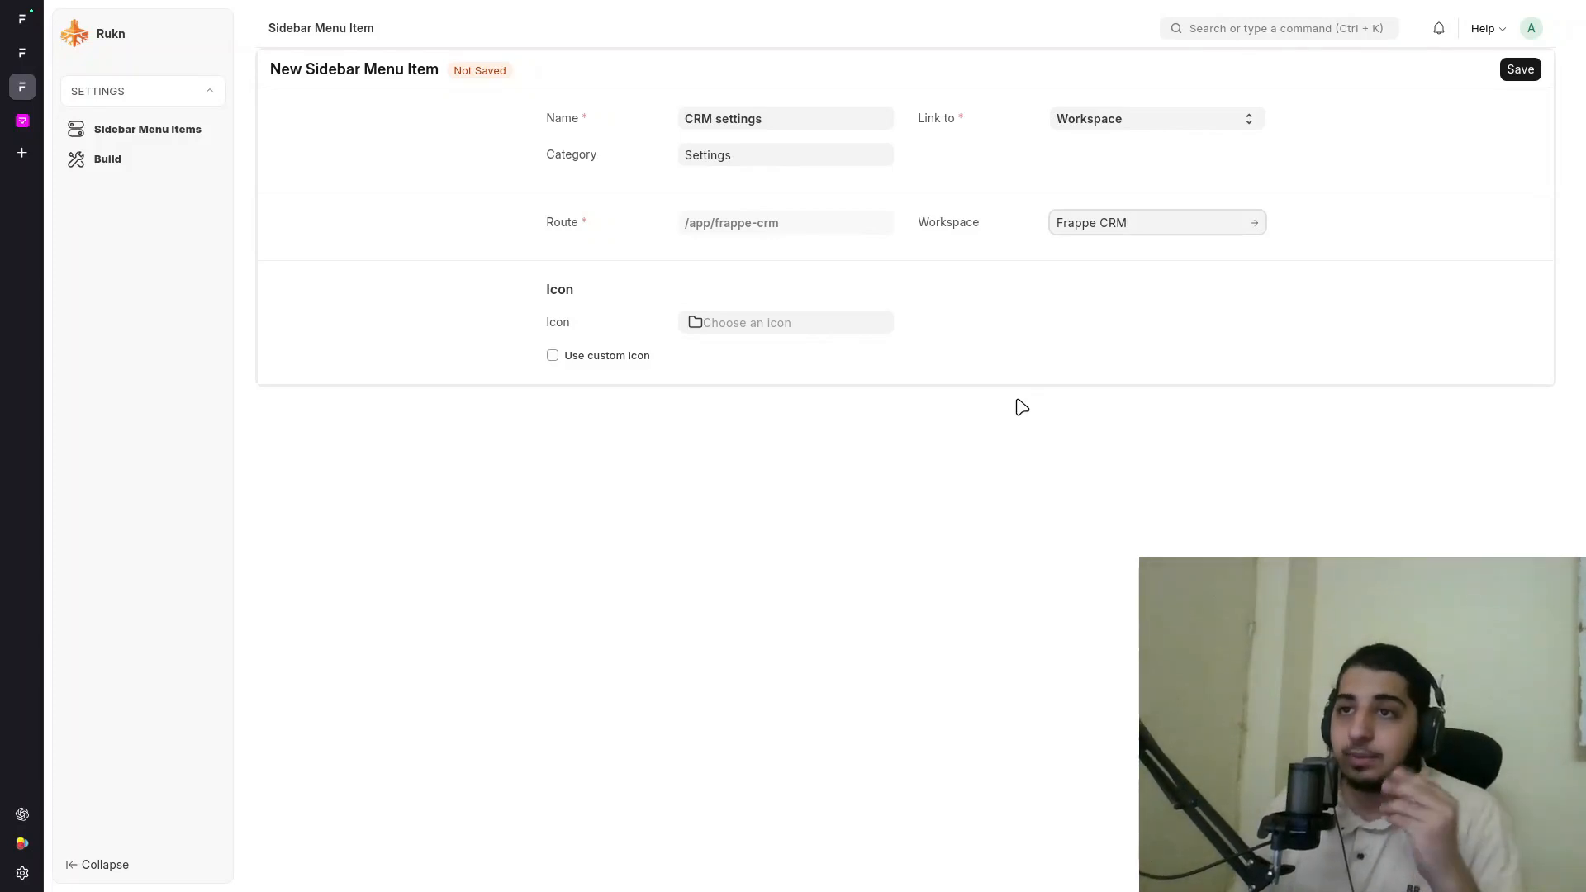
Step: Look at the CRM leads page in its browser tab and return to the unsaved menu item form
left_click(22, 120)
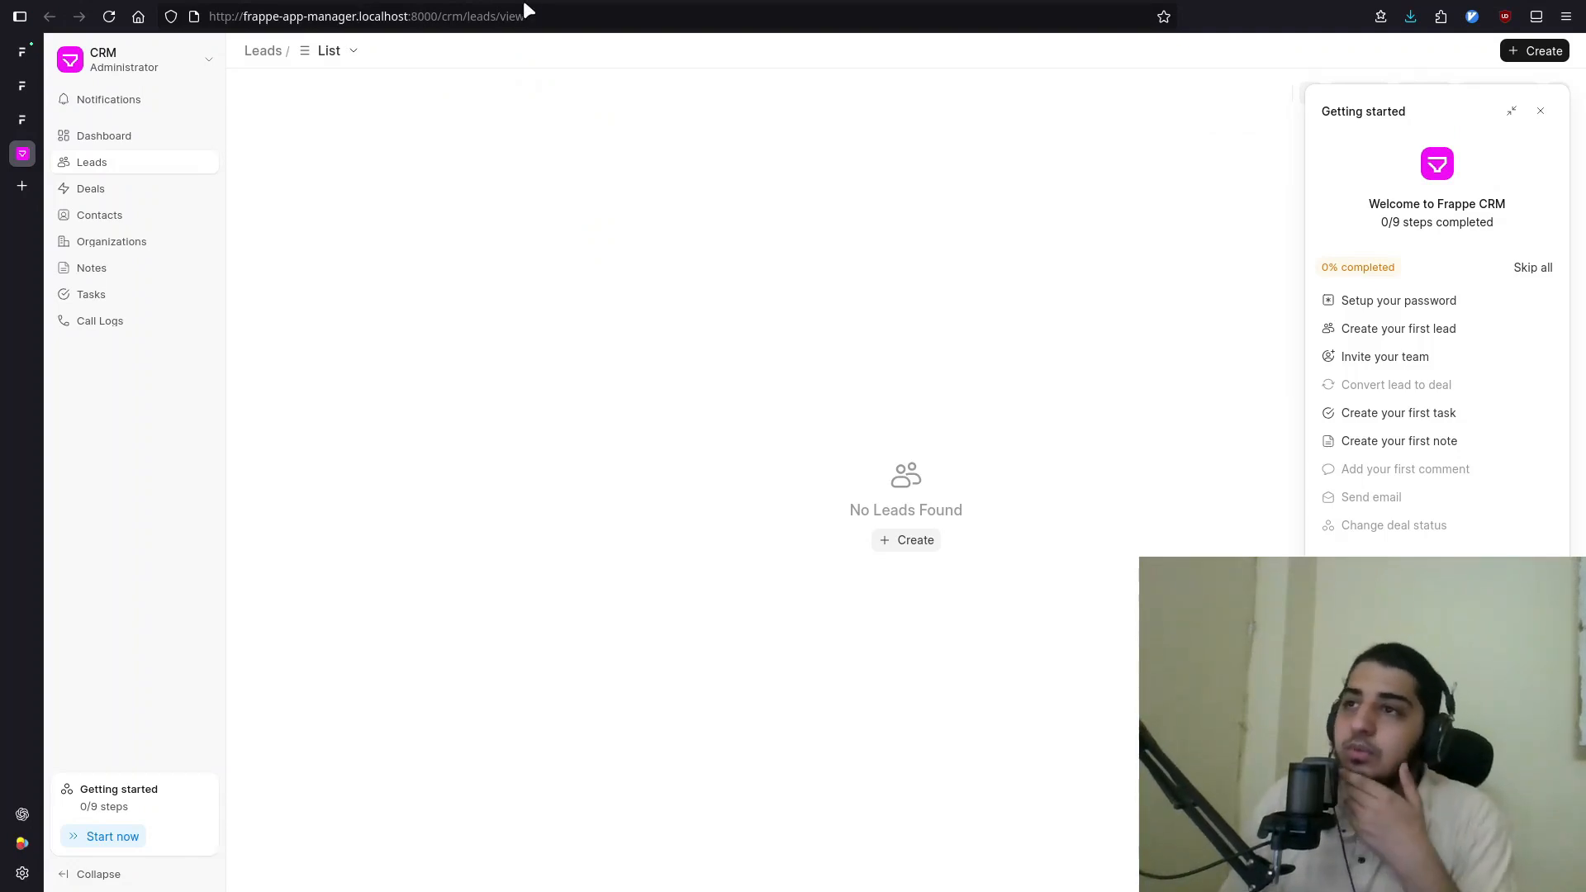
left_click(26, 98)
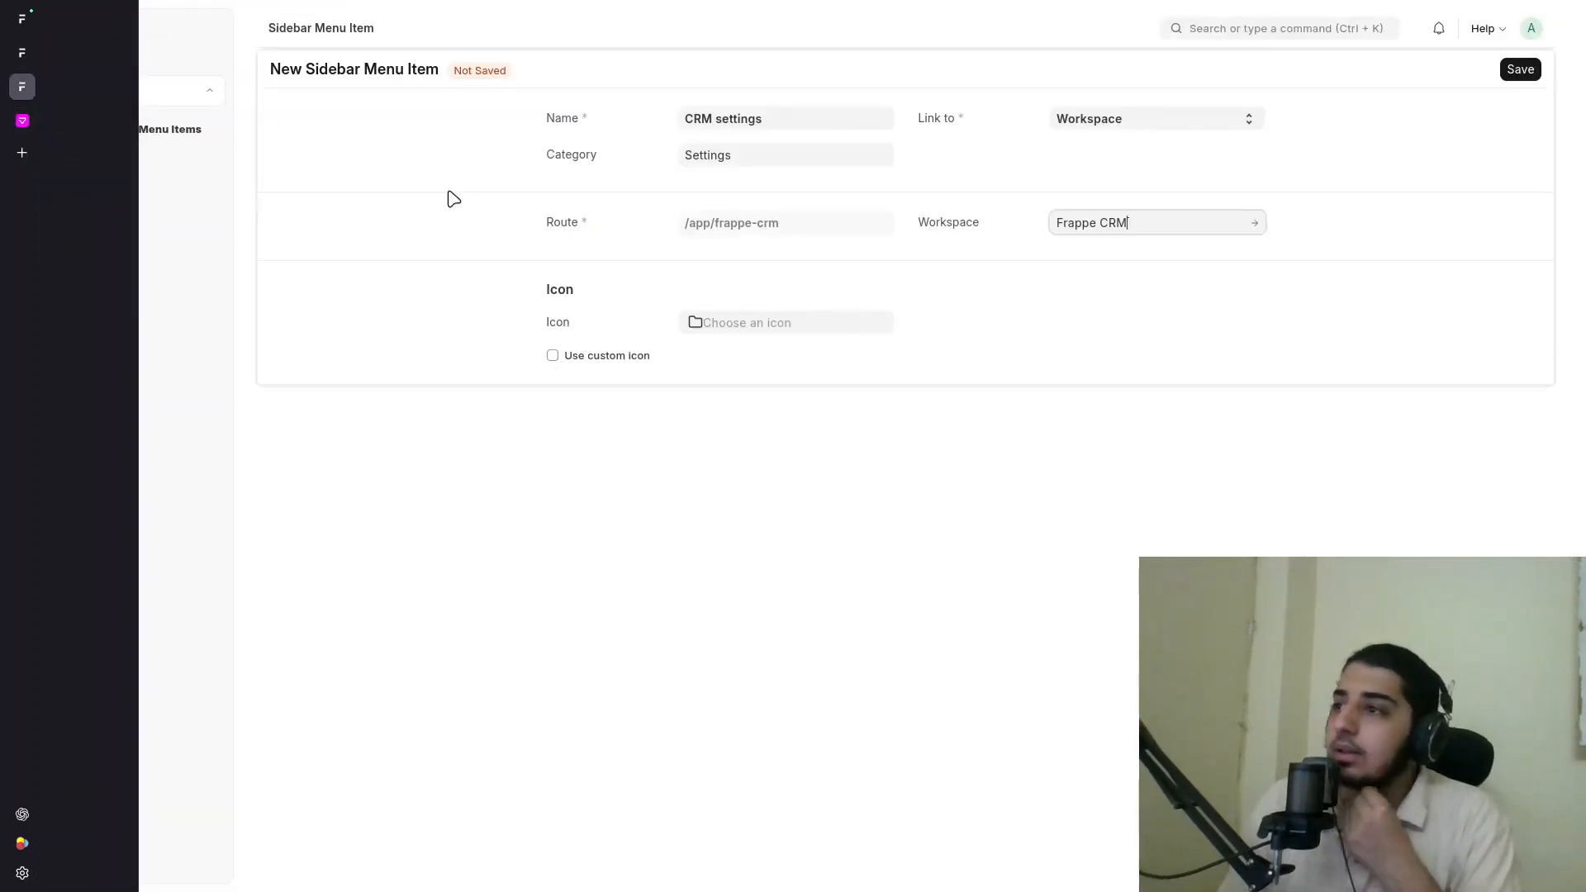
Step: Choose the funnel-plus icon for the CRM settings menu item and save it
left_click(696, 324)
left_click(696, 323)
left_click(679, 431)
left_click(1038, 471)
left_click(1519, 69)
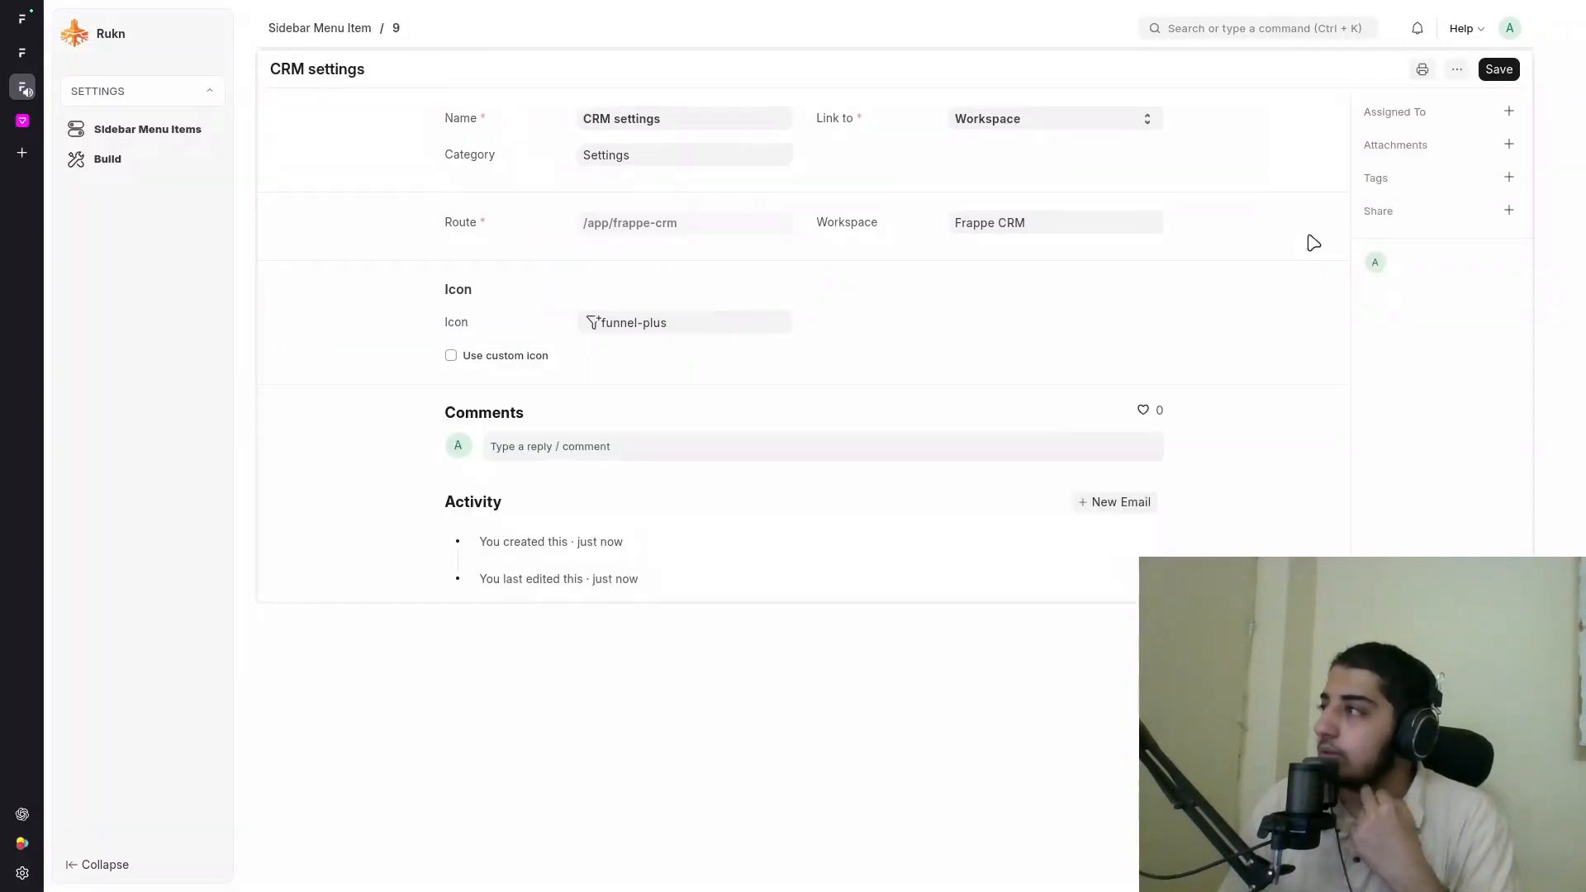
Step: Reload the page, open CRM settings from the sidebar, and collapse and re-expand the Settings category
left_click(106, 14)
left_click(147, 132)
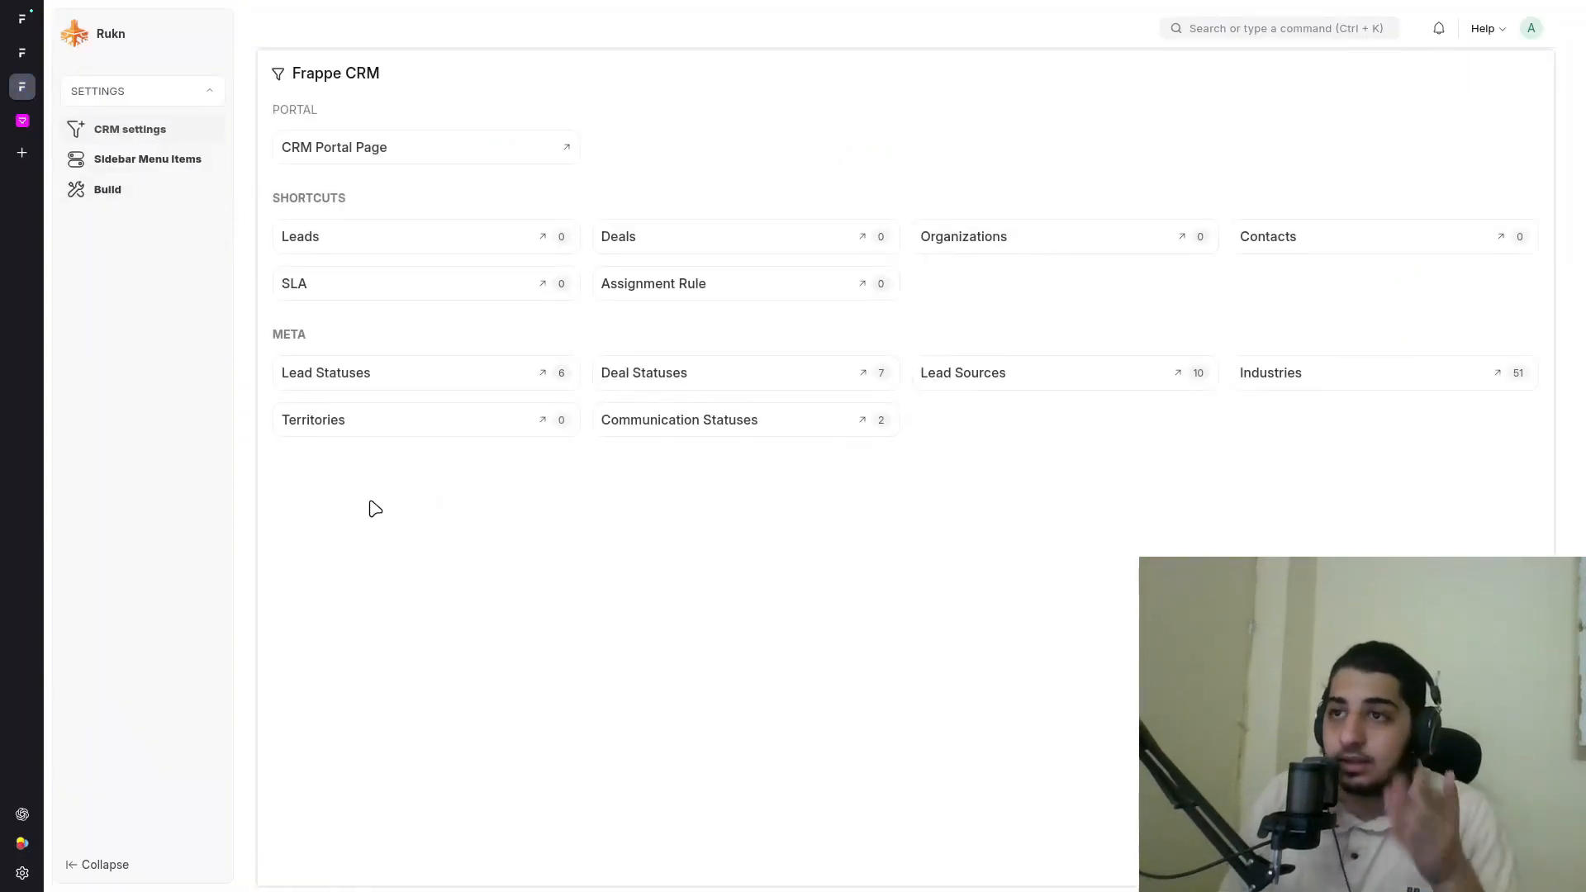
left_click(188, 89)
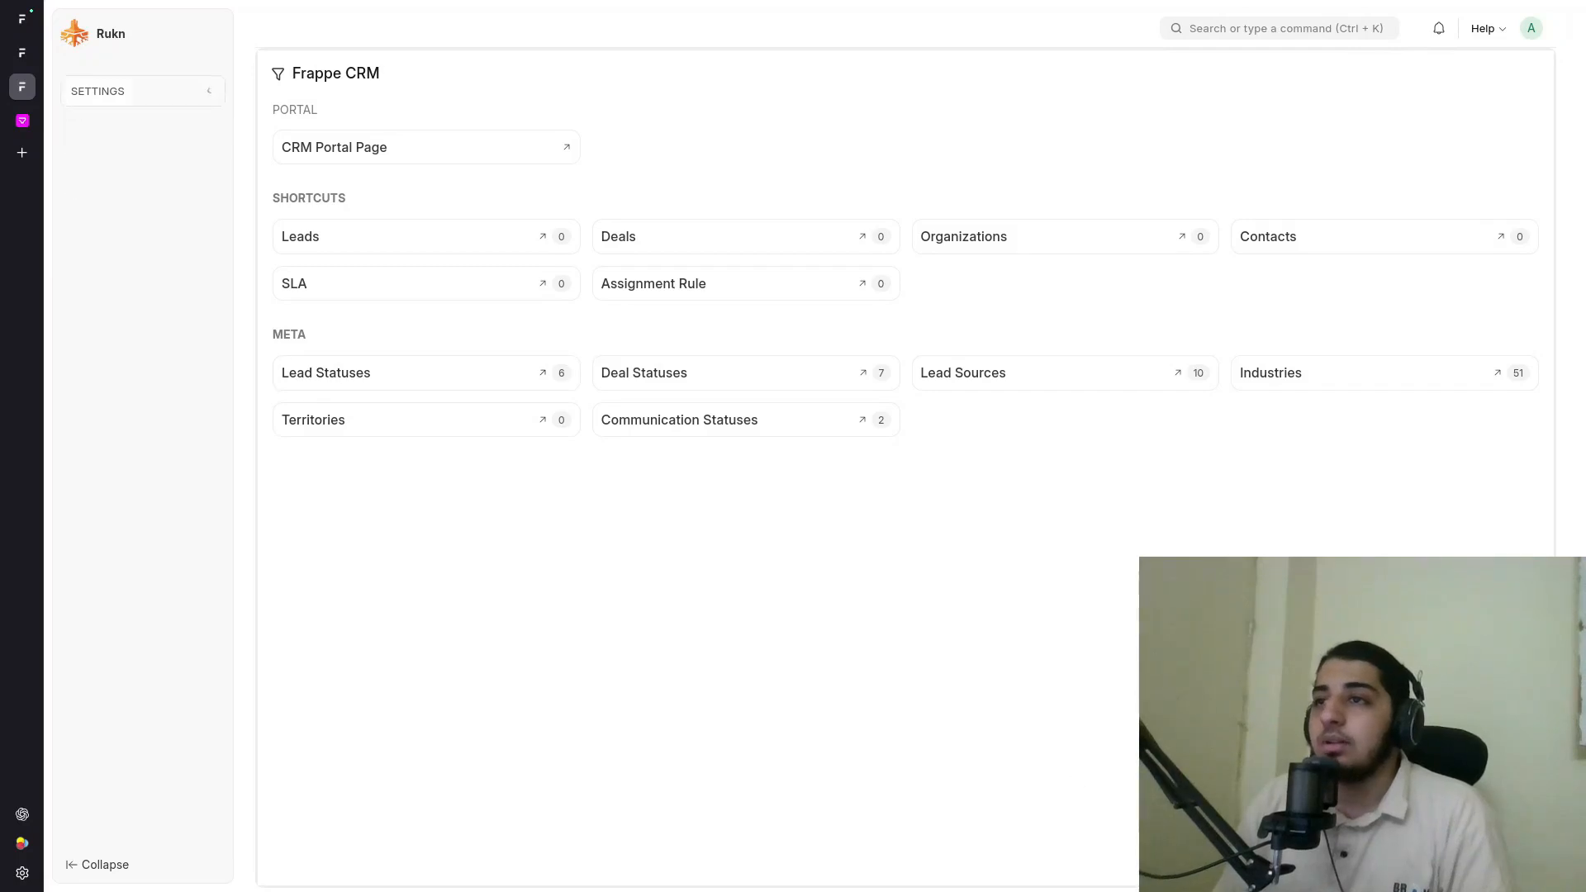
left_click(196, 93)
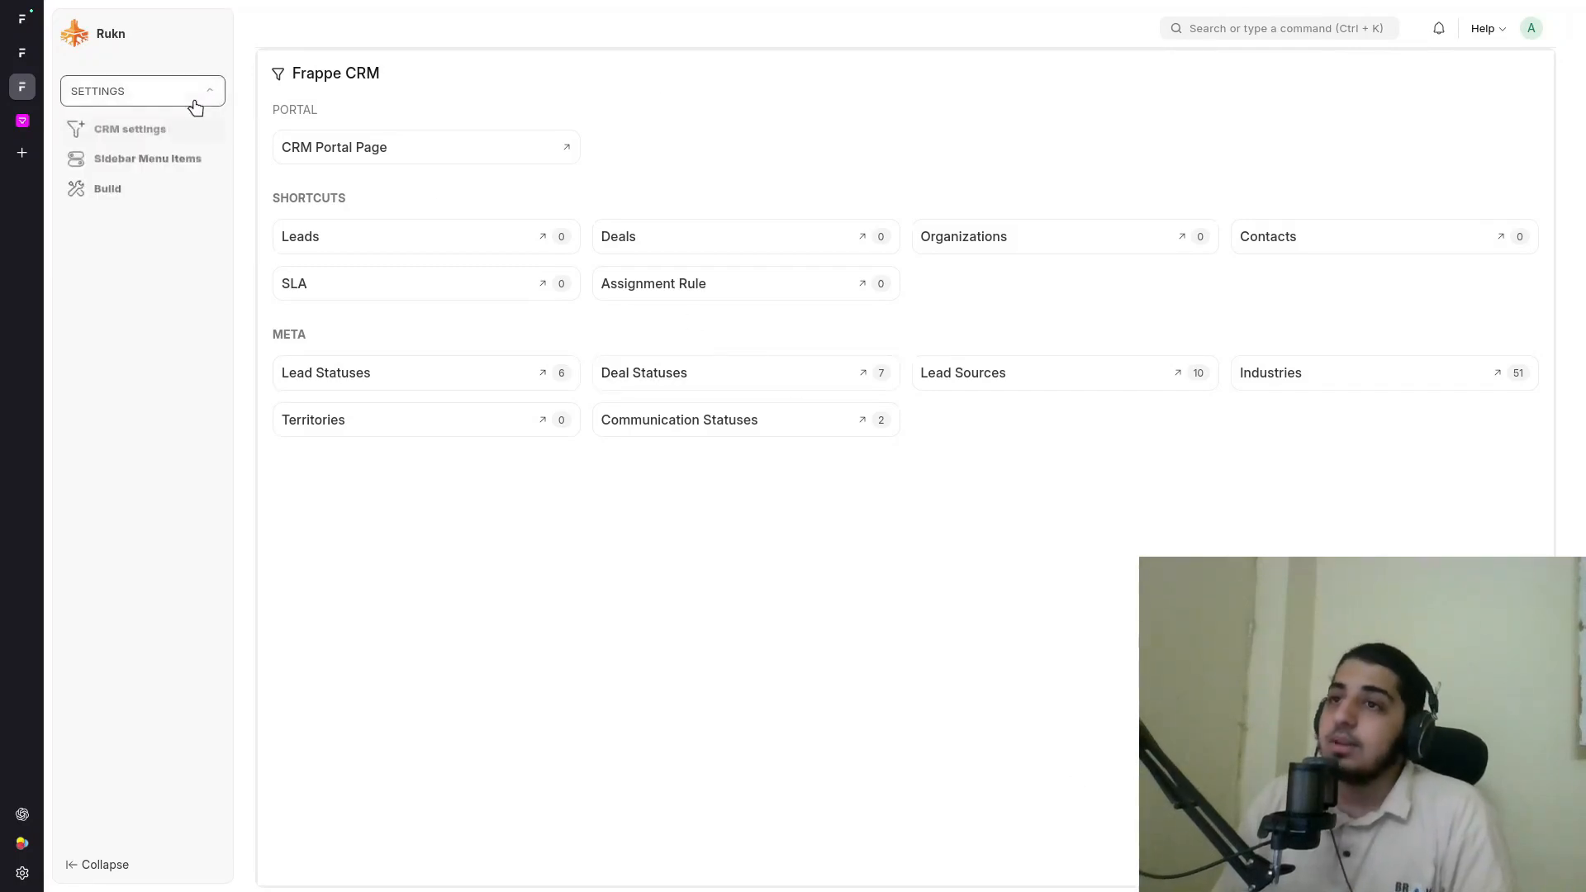